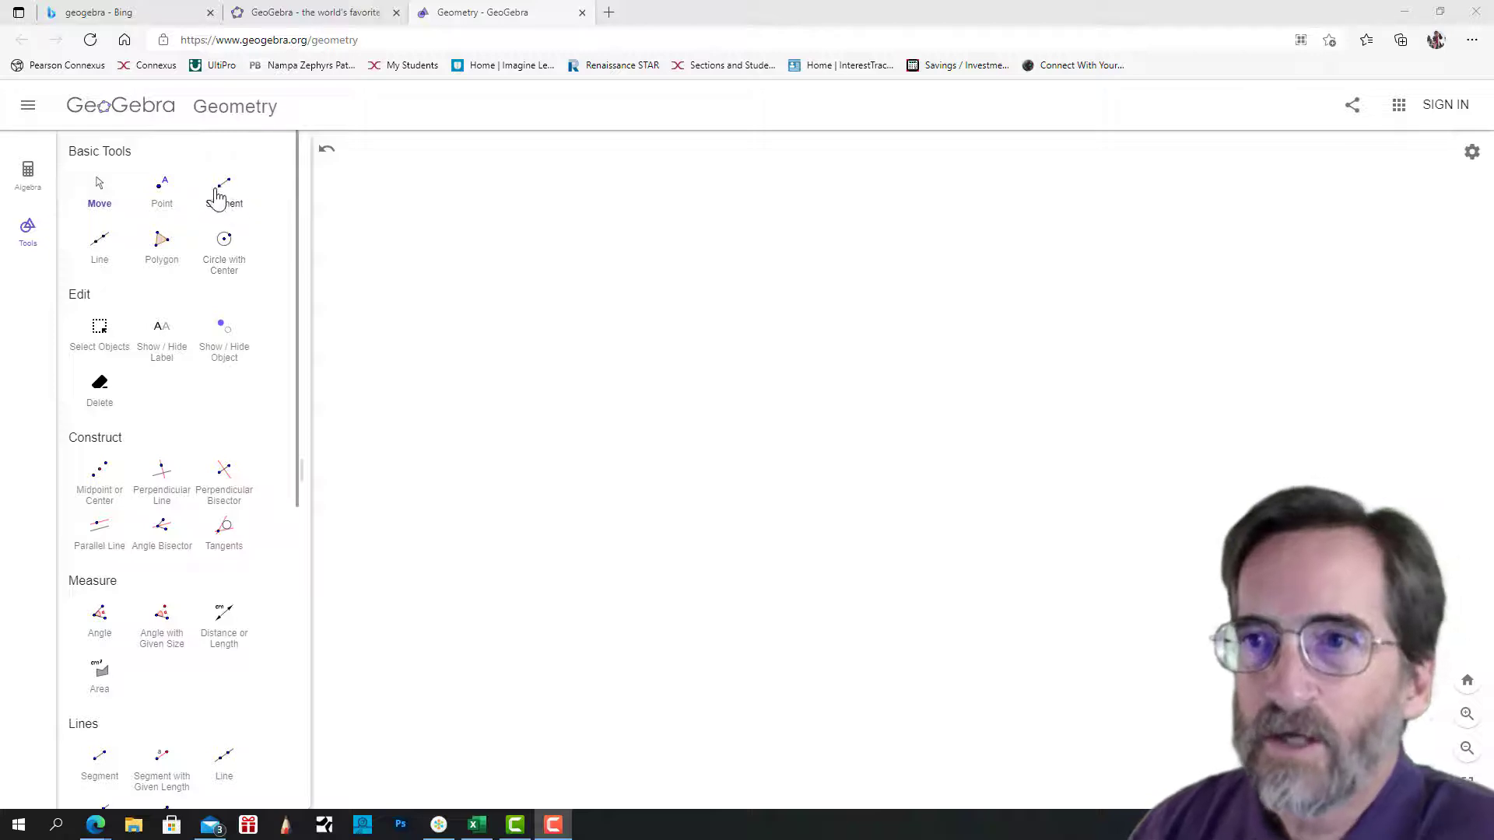
Draw a nearly horizontal segment and move its right endpoint down so the segment slopes downward.
click(225, 195)
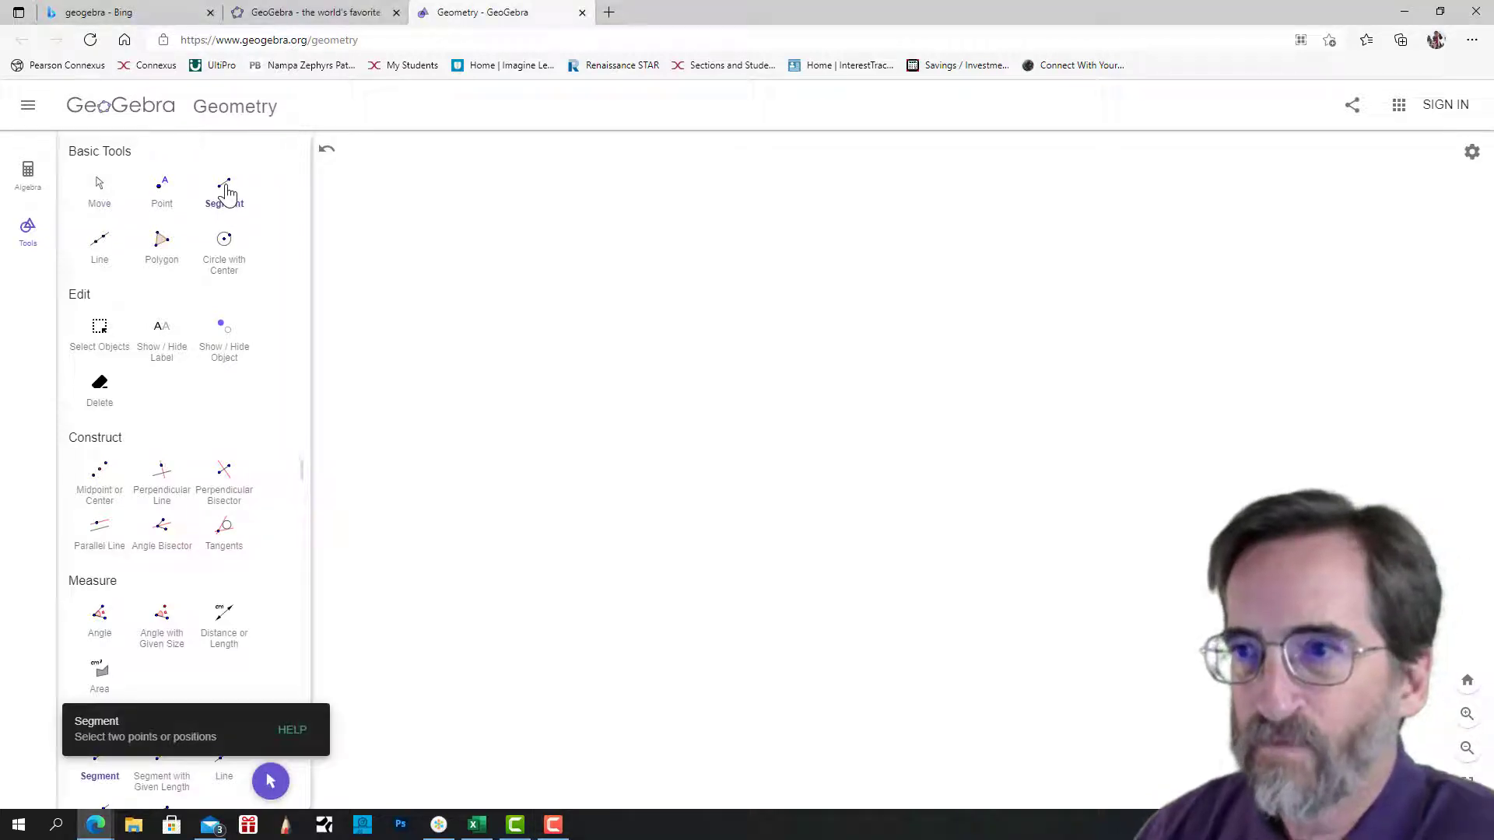
click(690, 362)
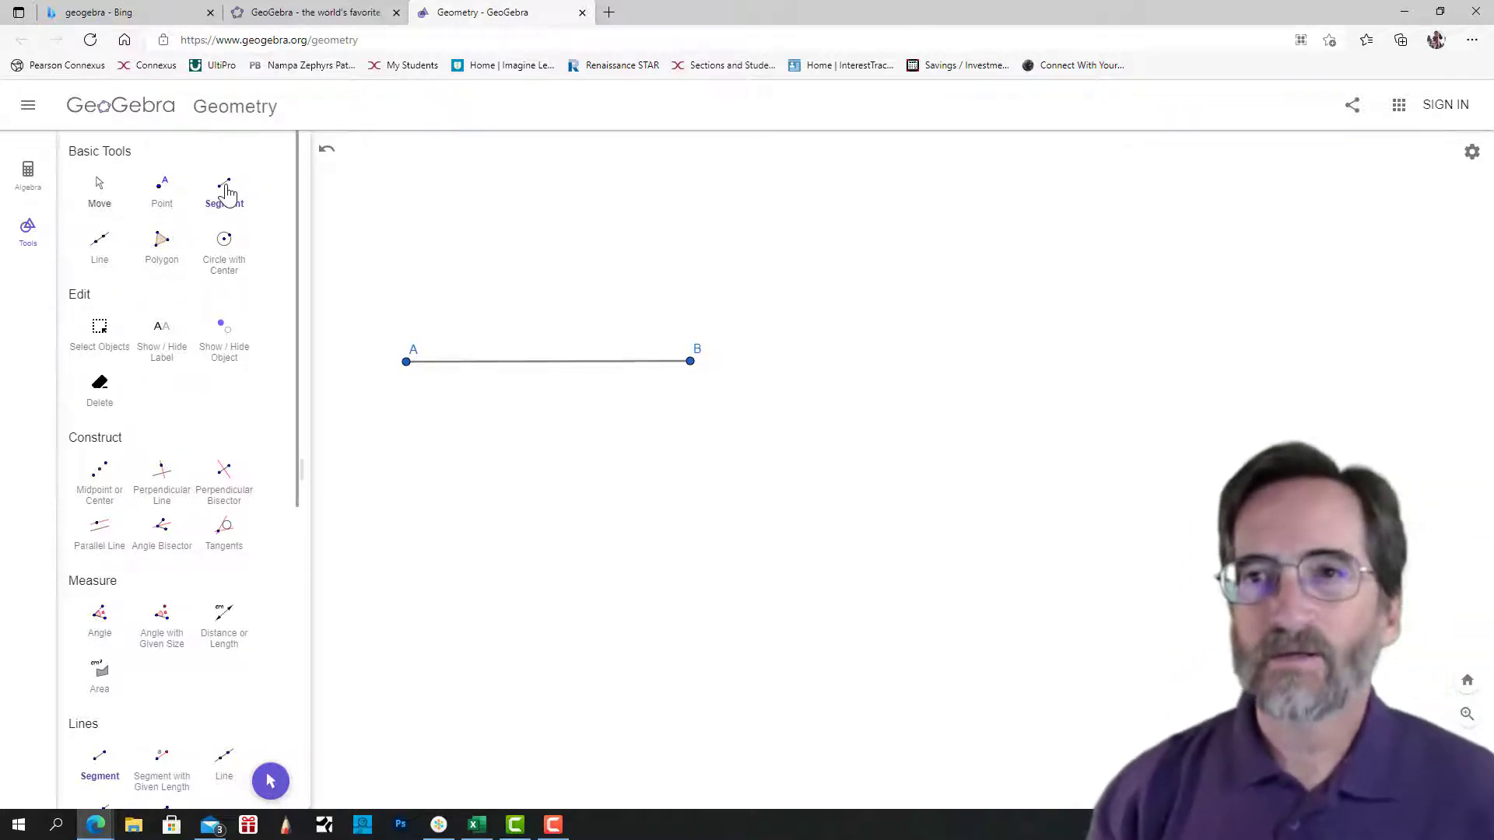
key(Escape)
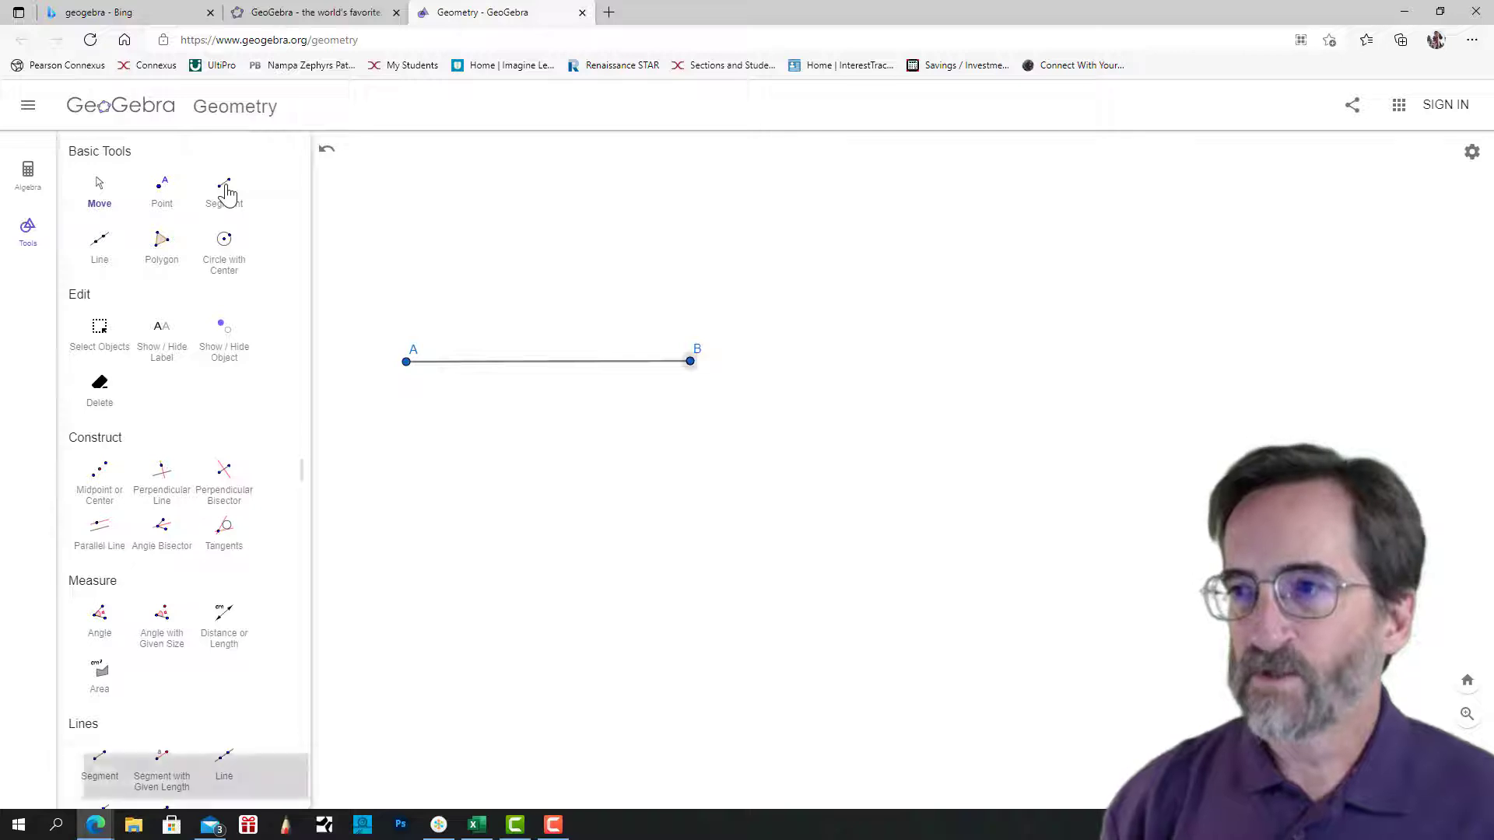
drag(690, 361, 661, 438)
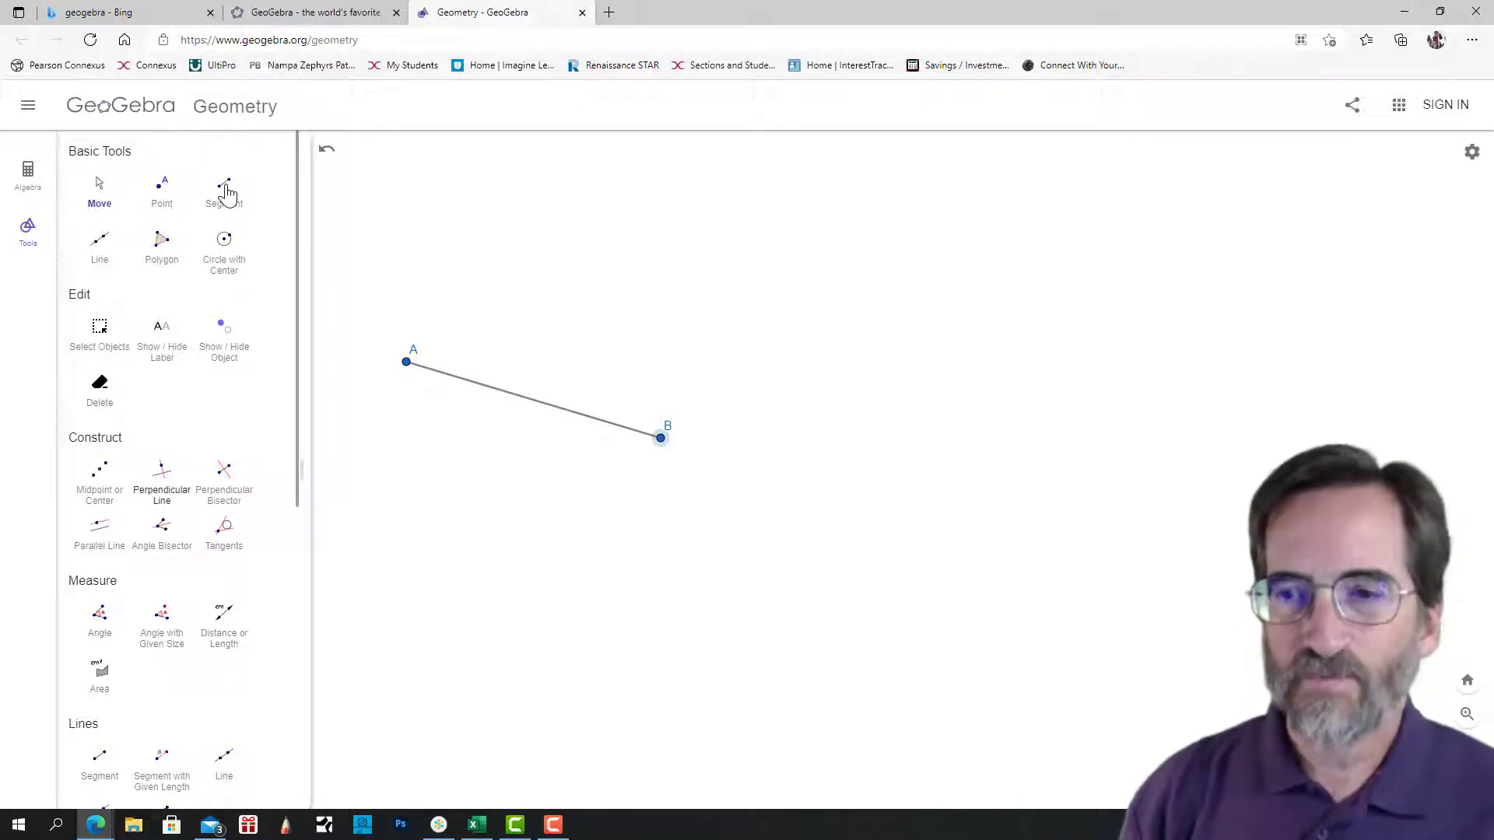
Construct the line perpendicular to segment AB through A, and move B upward to tilt the construction.
click(162, 482)
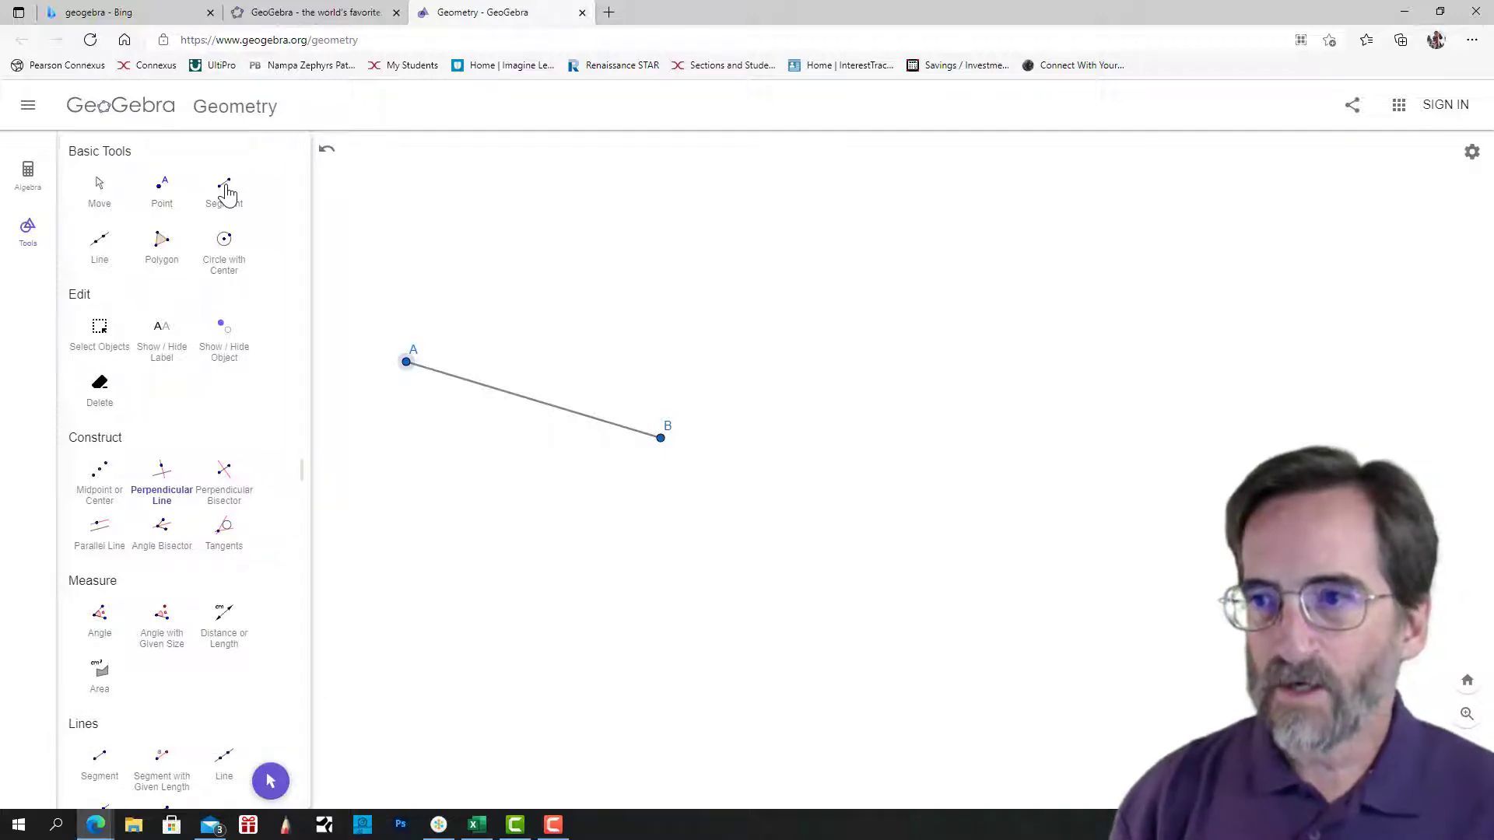
click(533, 400)
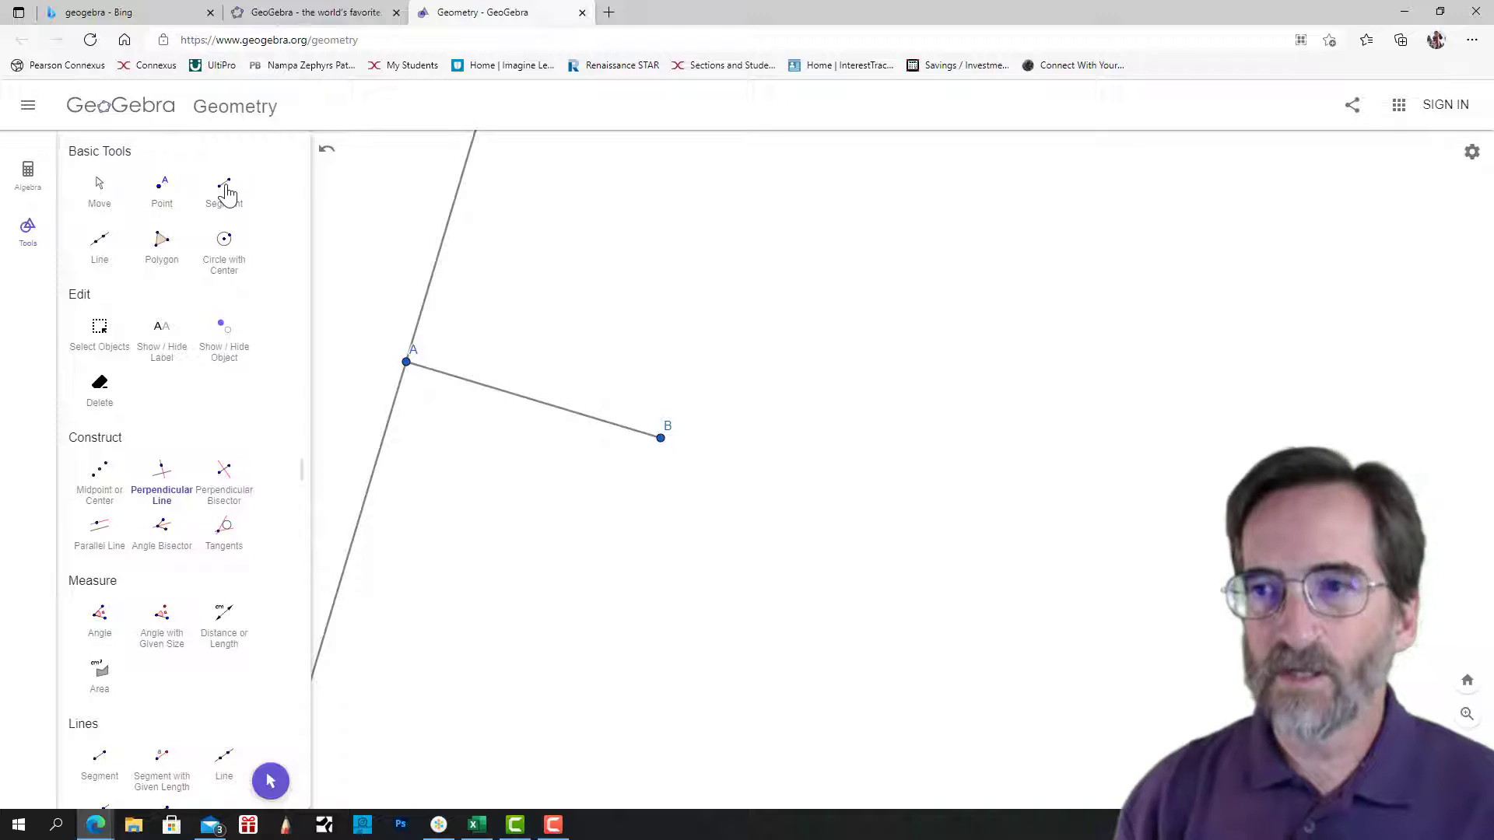
key(Escape)
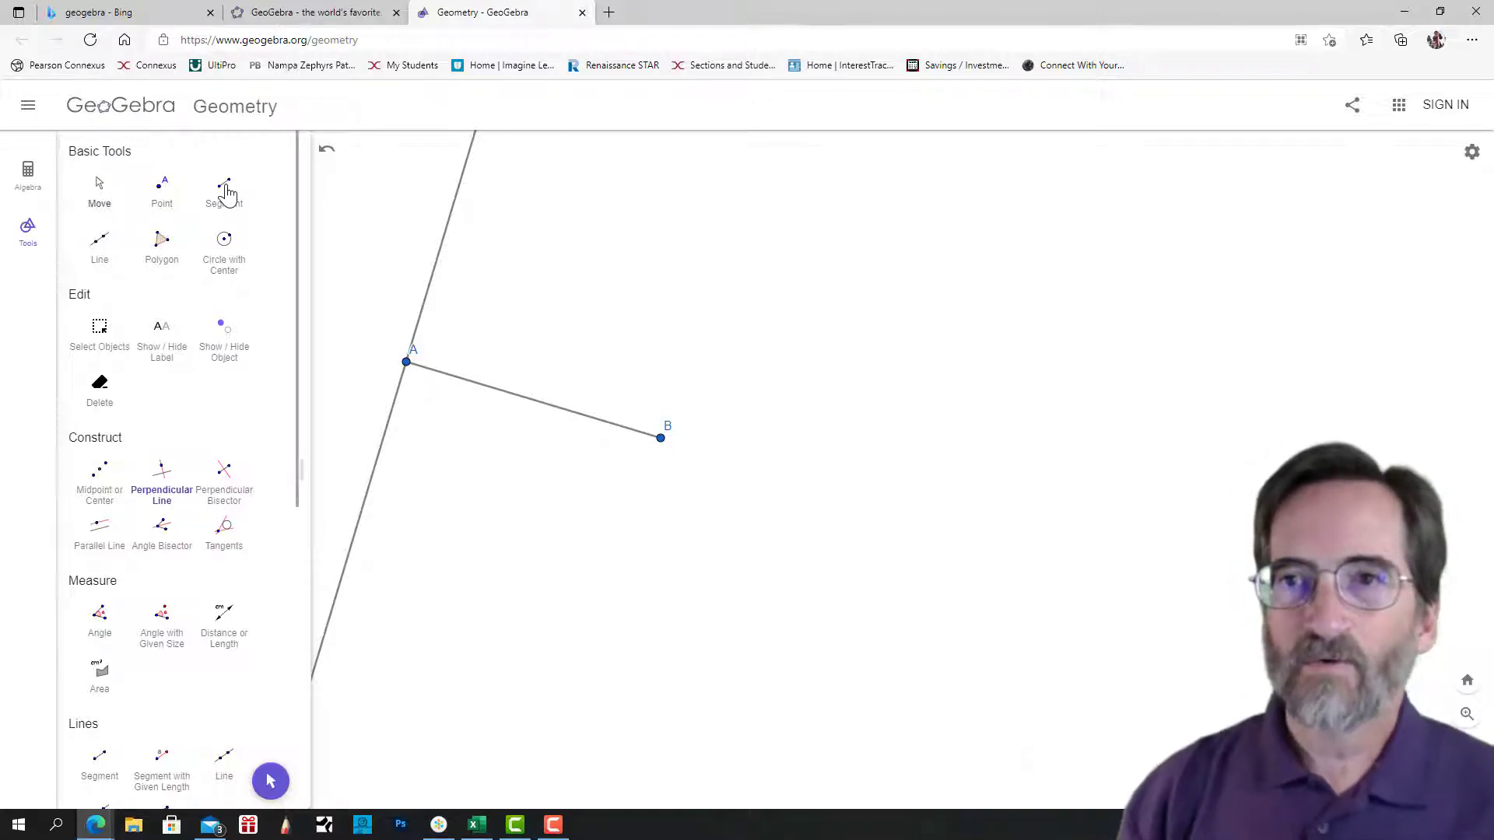
mouse_move(661, 437)
mouse_down()
mouse_move(644, 274)
mouse_move(645, 368)
mouse_move(457, 511)
mouse_move(607, 427)
mouse_move(690, 281)
mouse_move(641, 212)
mouse_move(607, 484)
mouse_move(697, 544)
mouse_move(698, 387)
mouse_move(664, 353)
mouse_move(652, 397)
mouse_up()
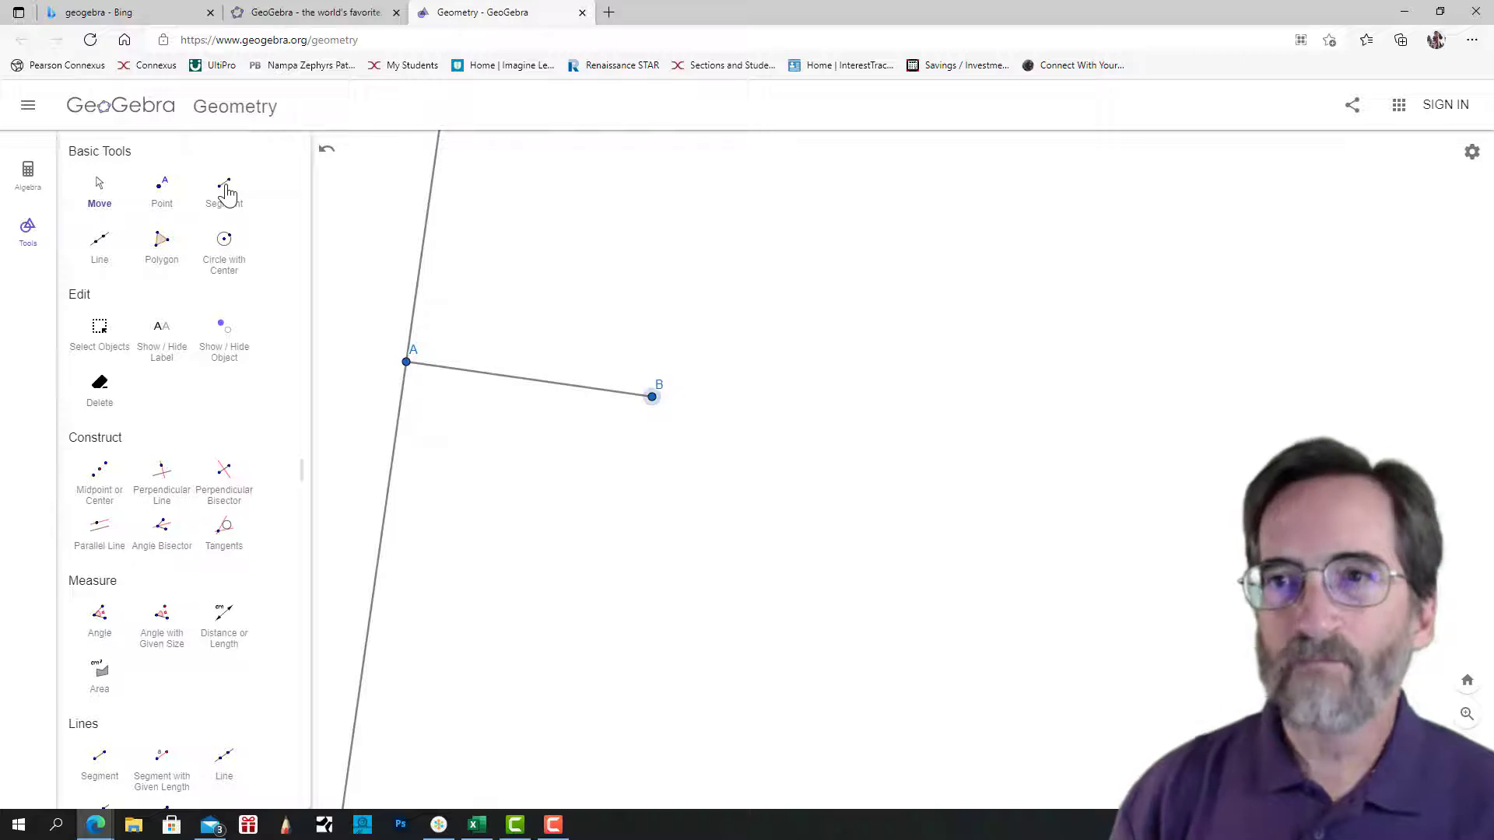
Place a point on the perpendicular line above A and join it to B and A with segments, forming a right triangle.
click(162, 191)
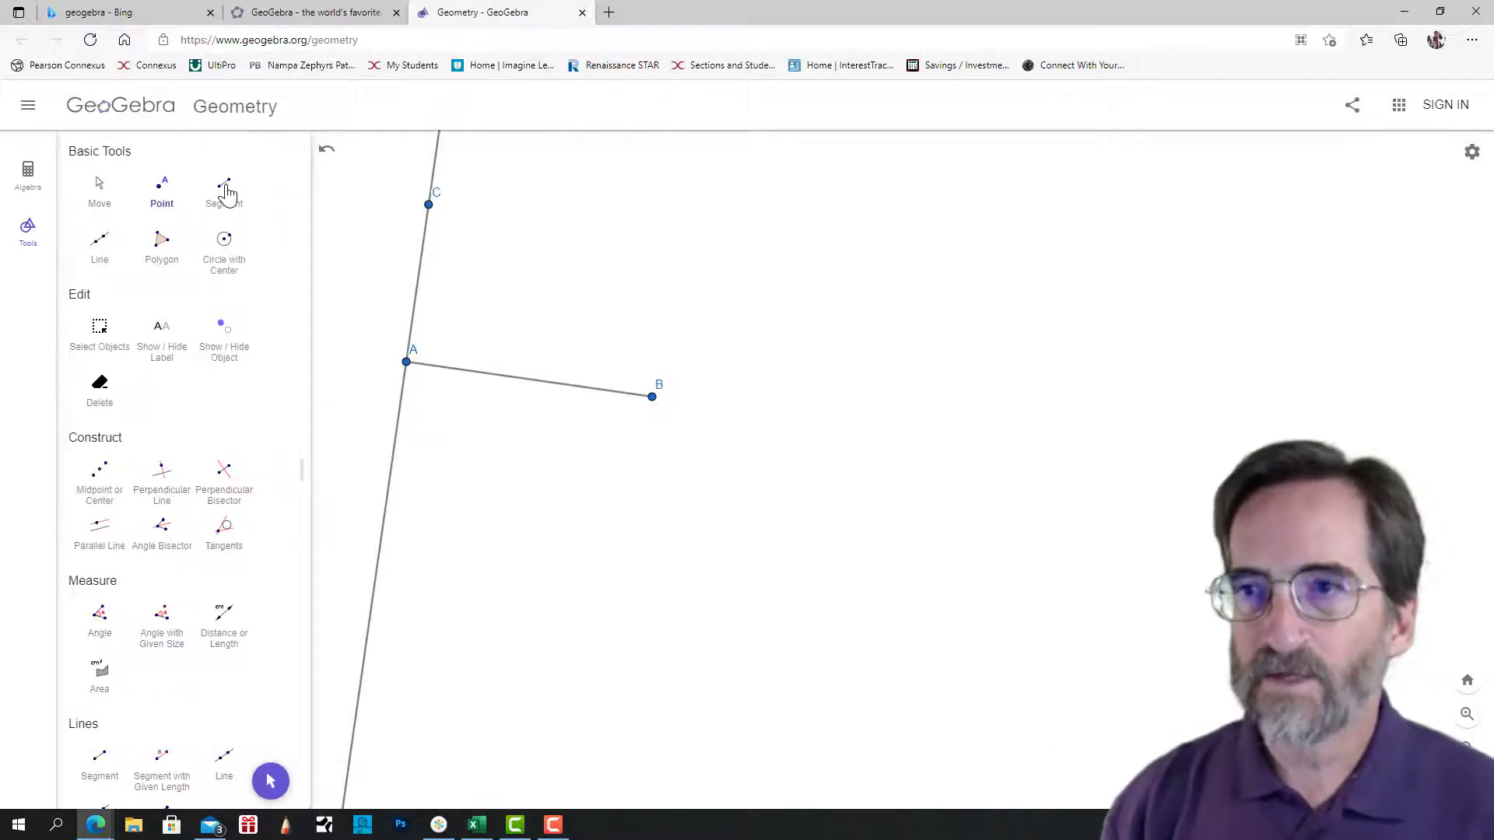
click(225, 193)
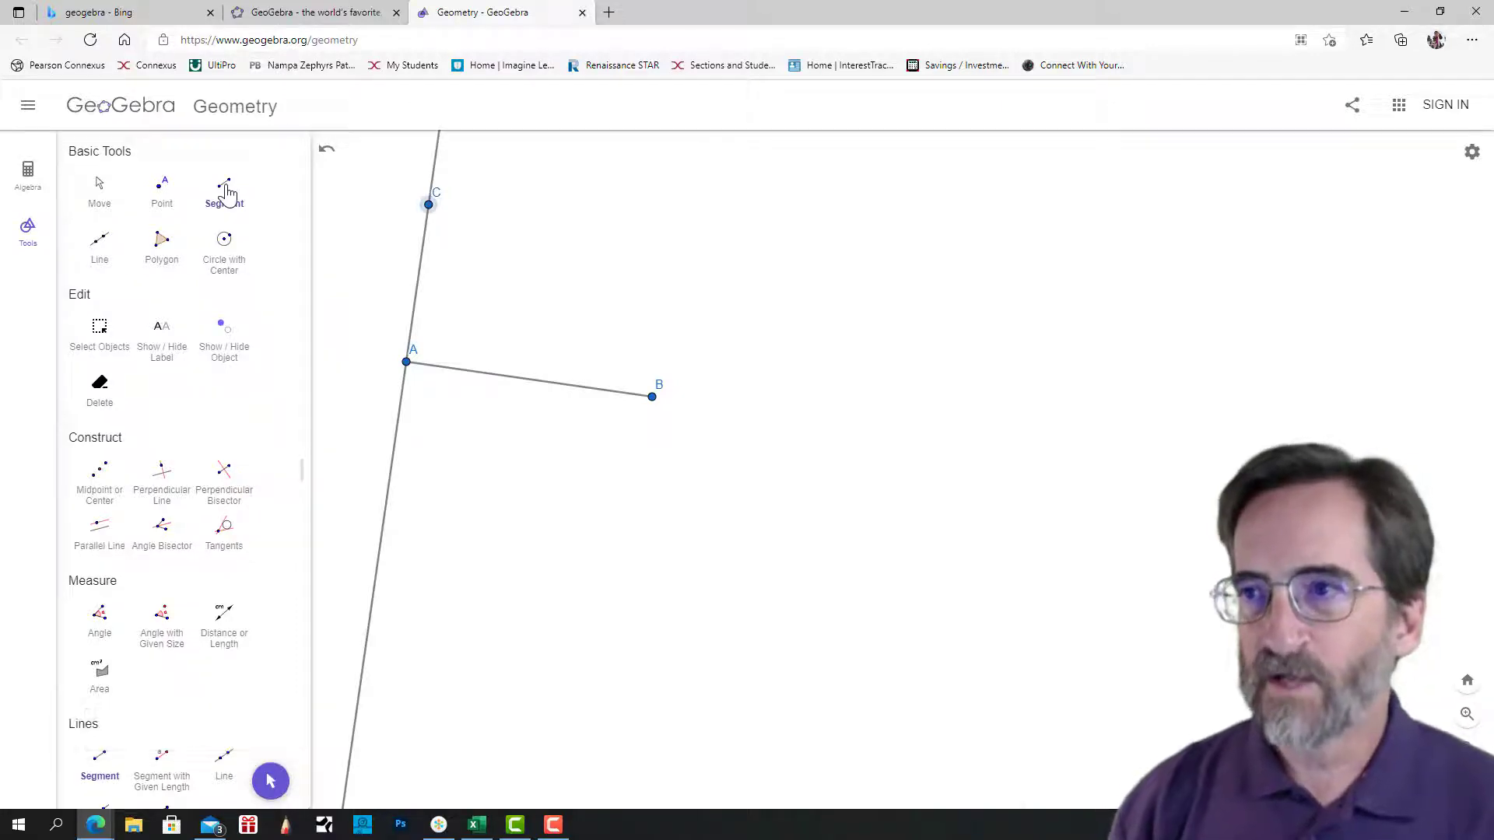
click(652, 397)
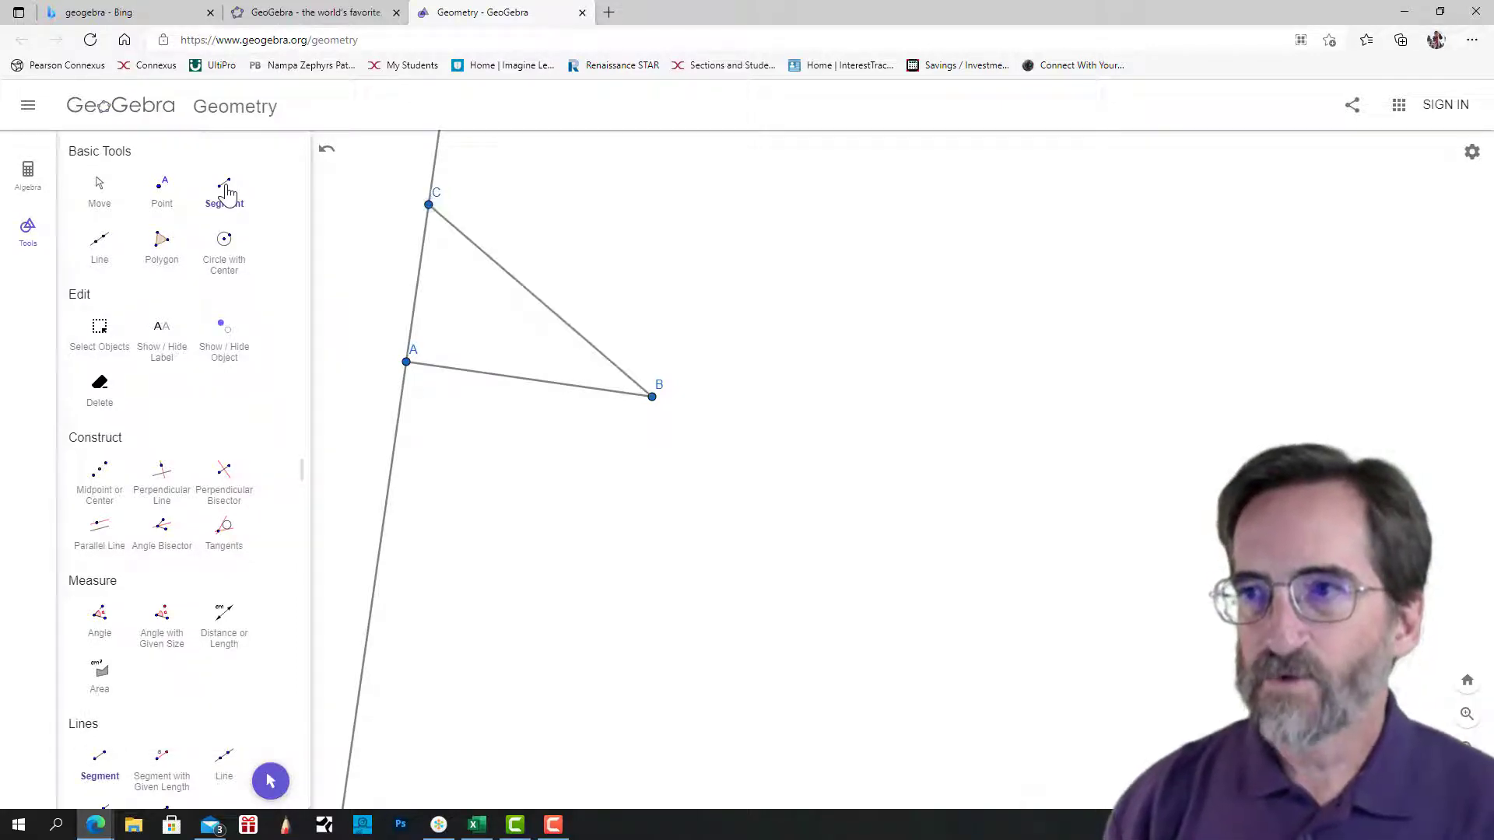
click(428, 205)
click(406, 362)
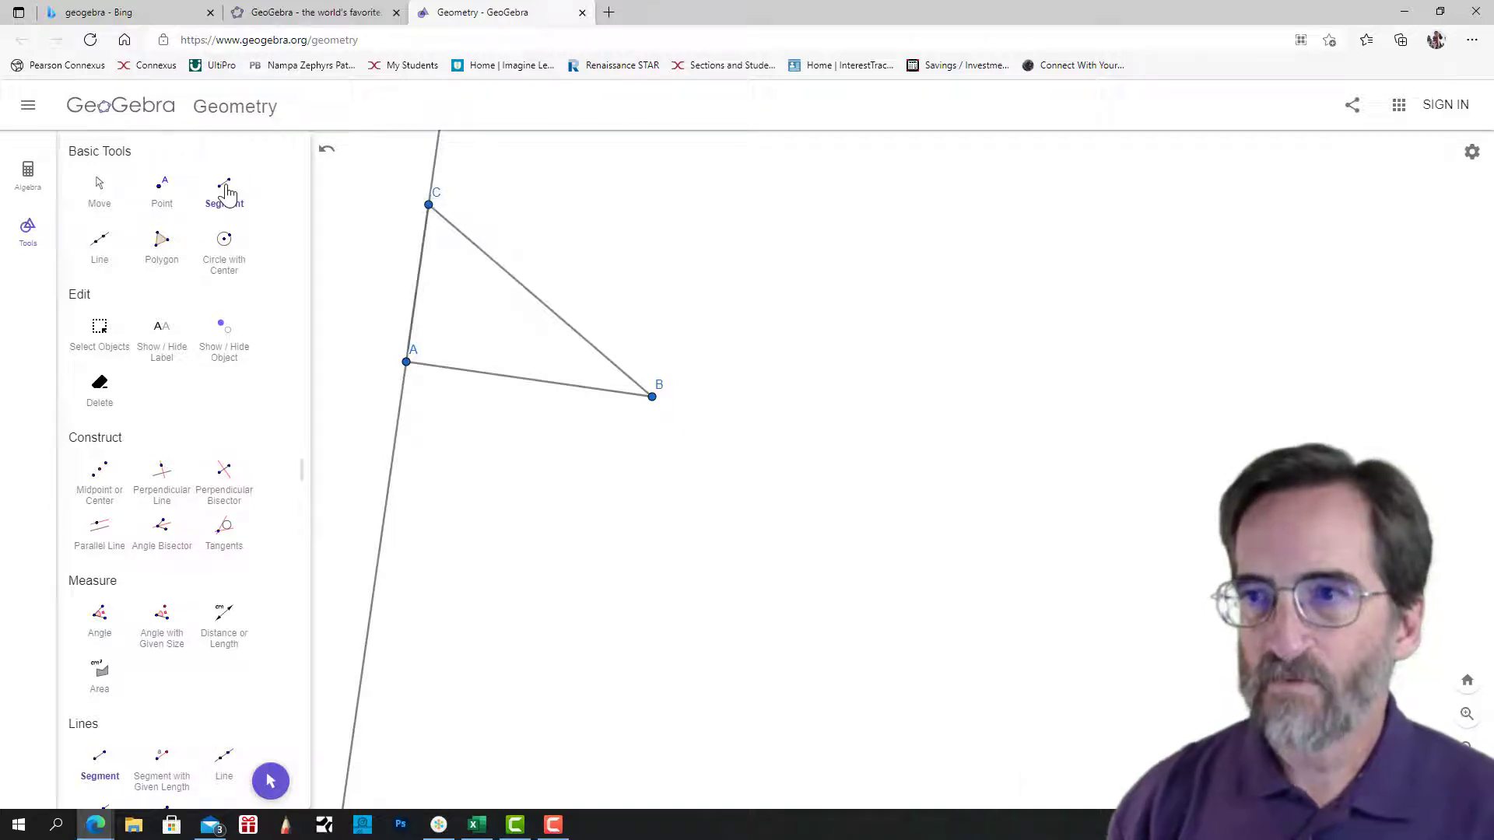
click(379, 423)
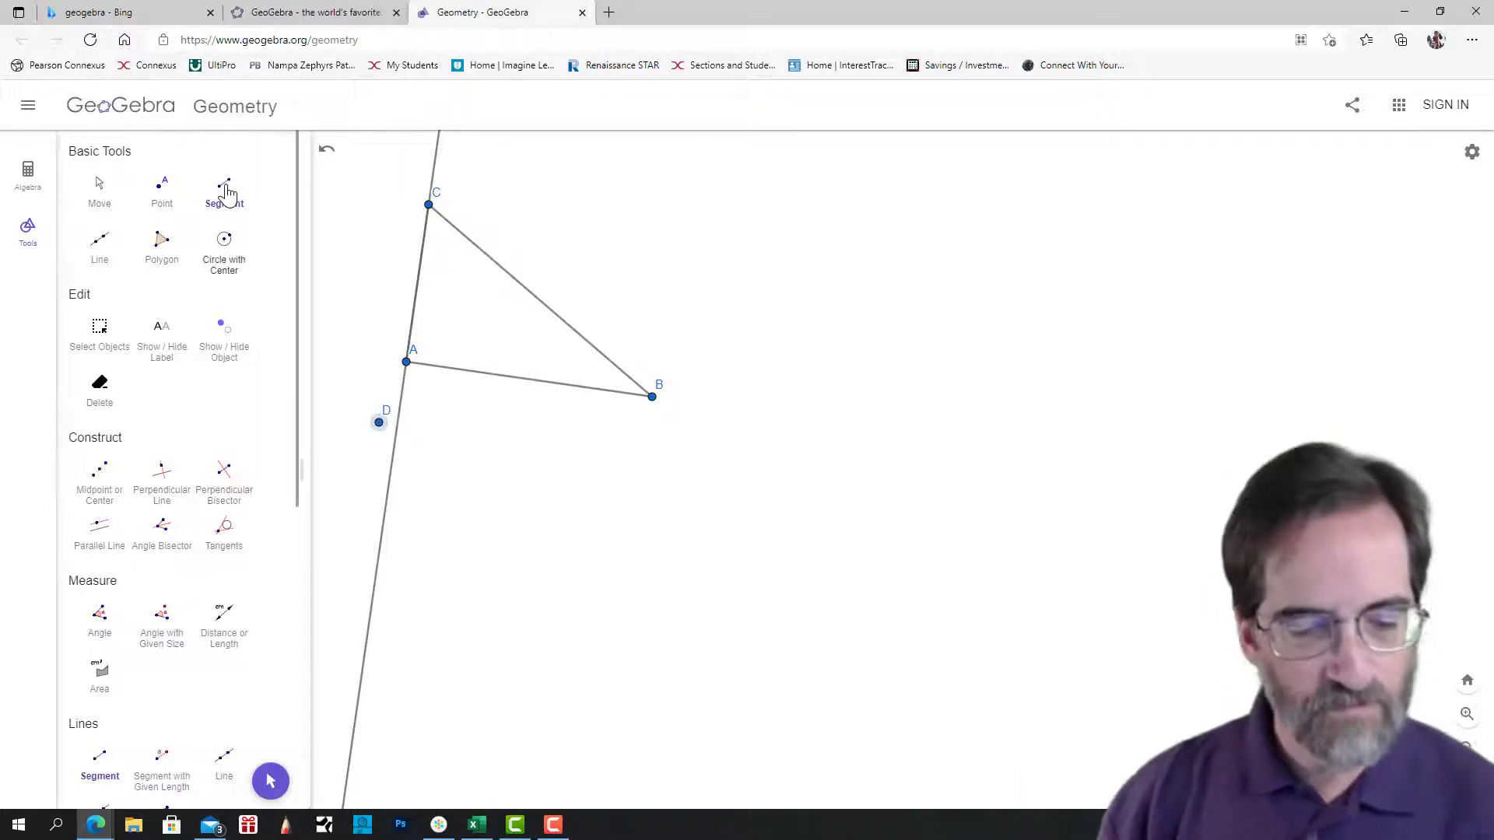
key(Escape)
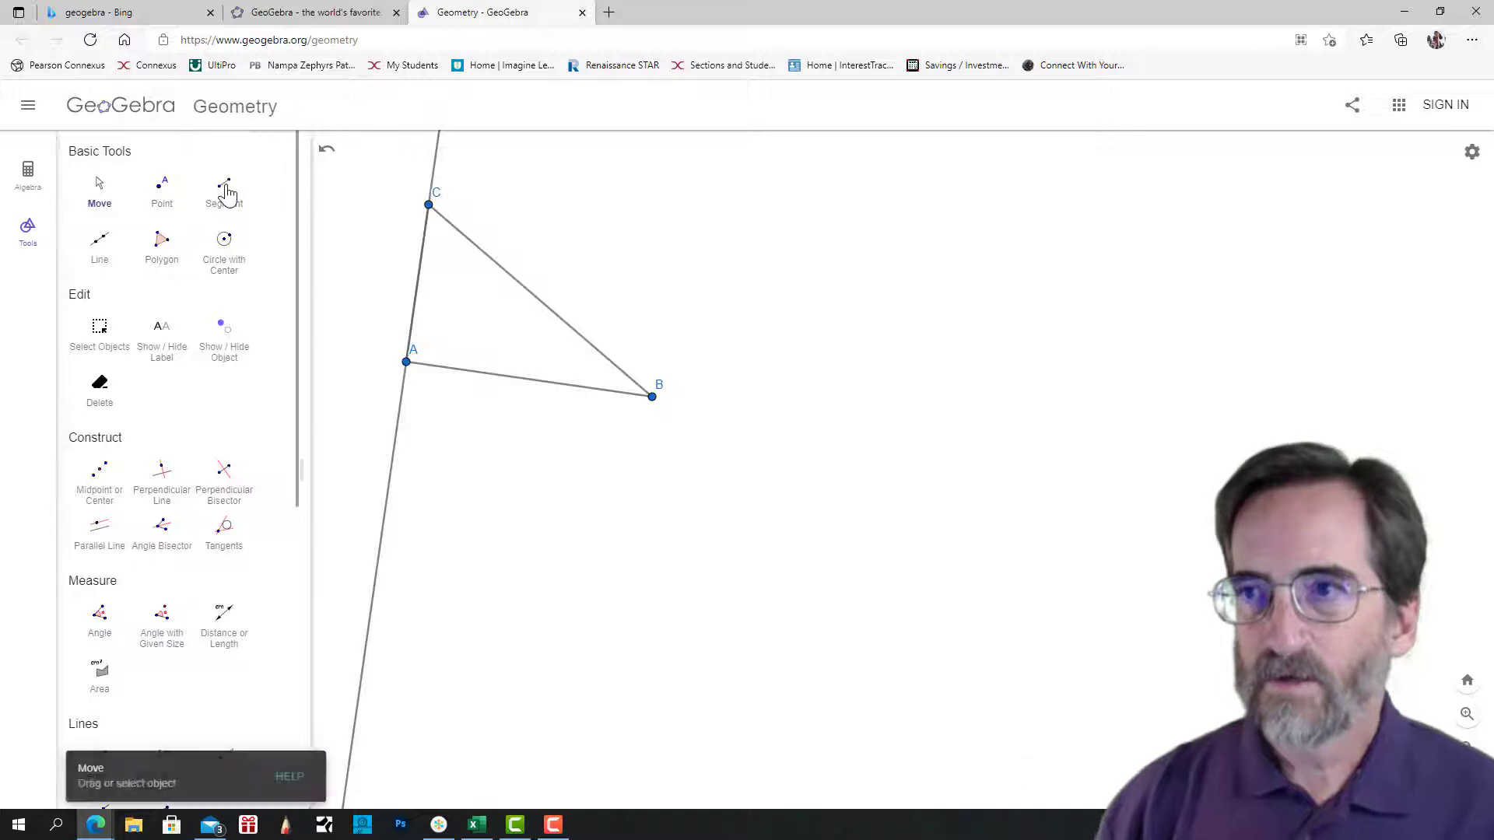
Color the triangle's sides AC and BC blue.
click(417, 284)
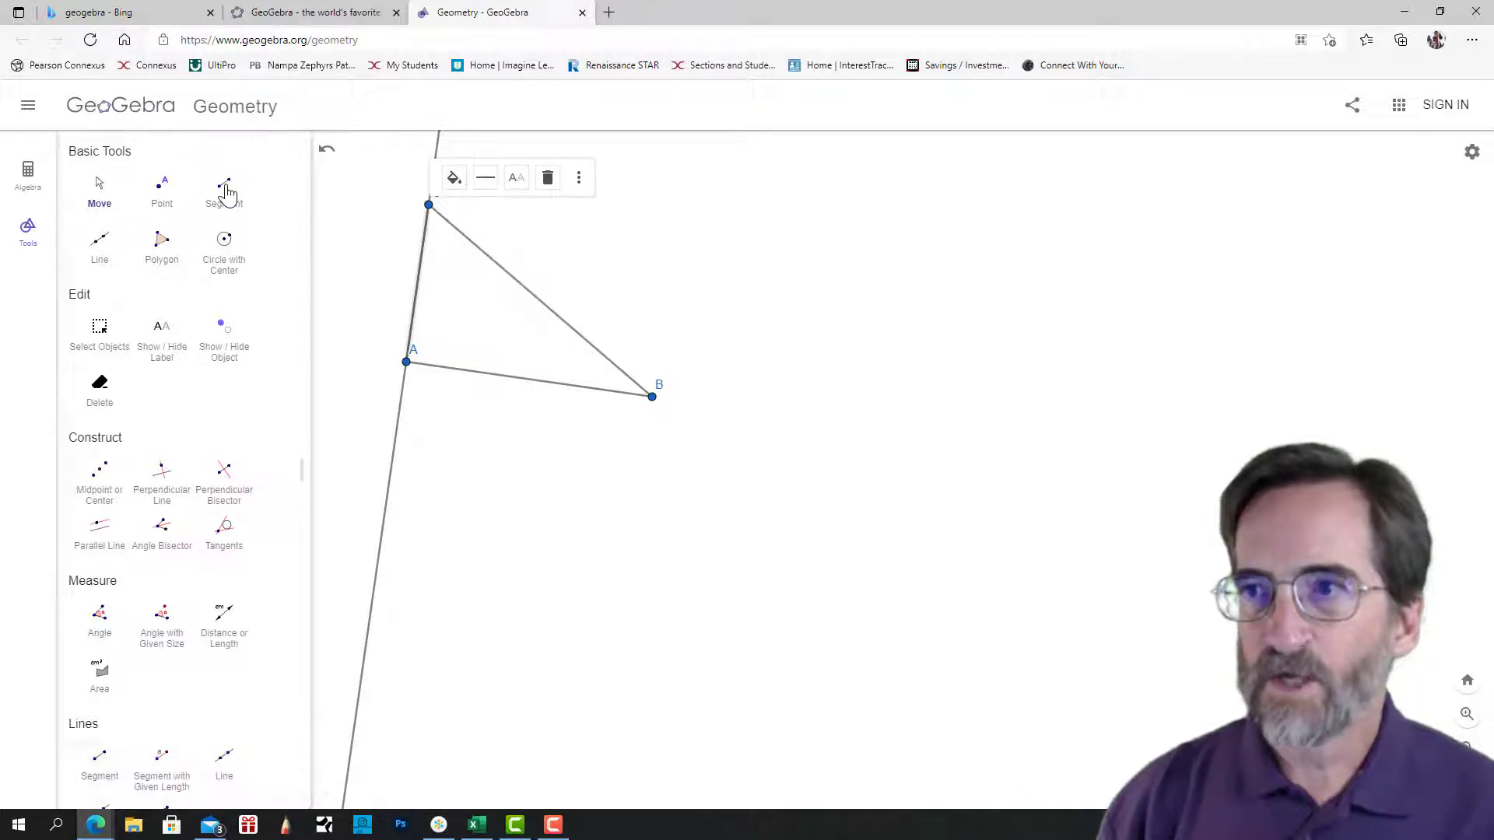
click(455, 177)
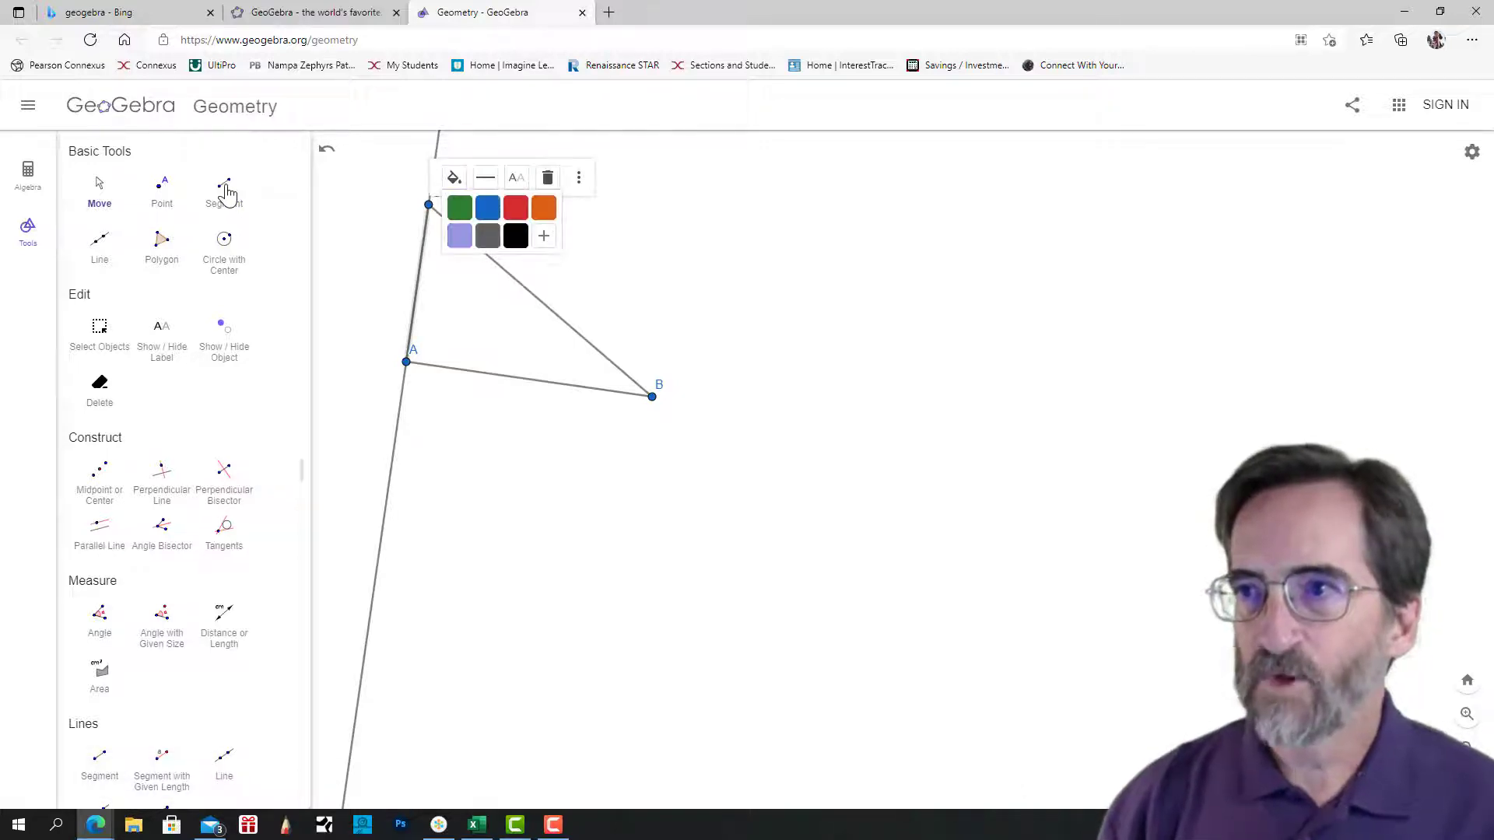
click(488, 208)
click(540, 300)
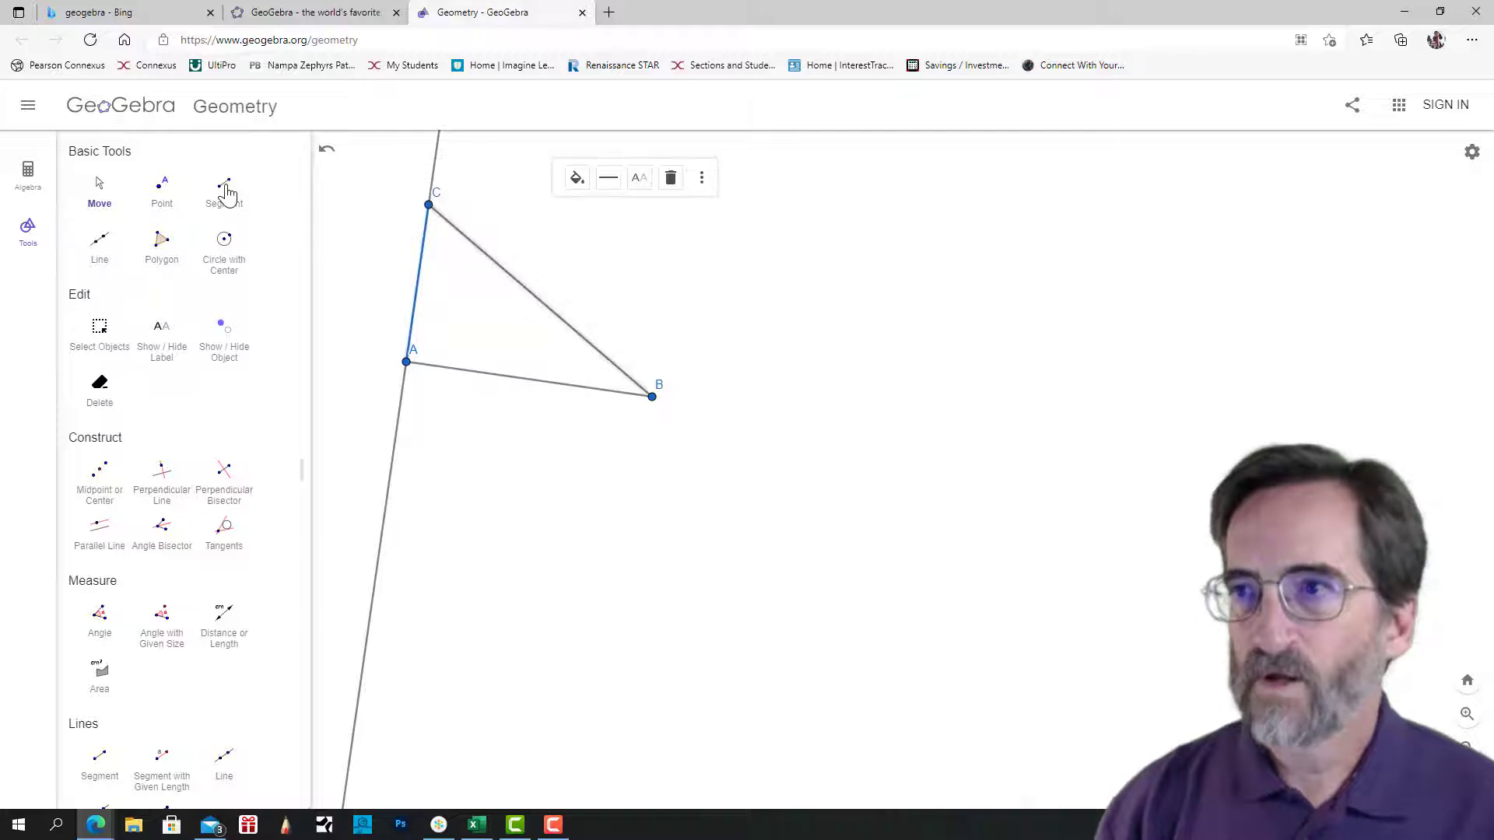
click(577, 177)
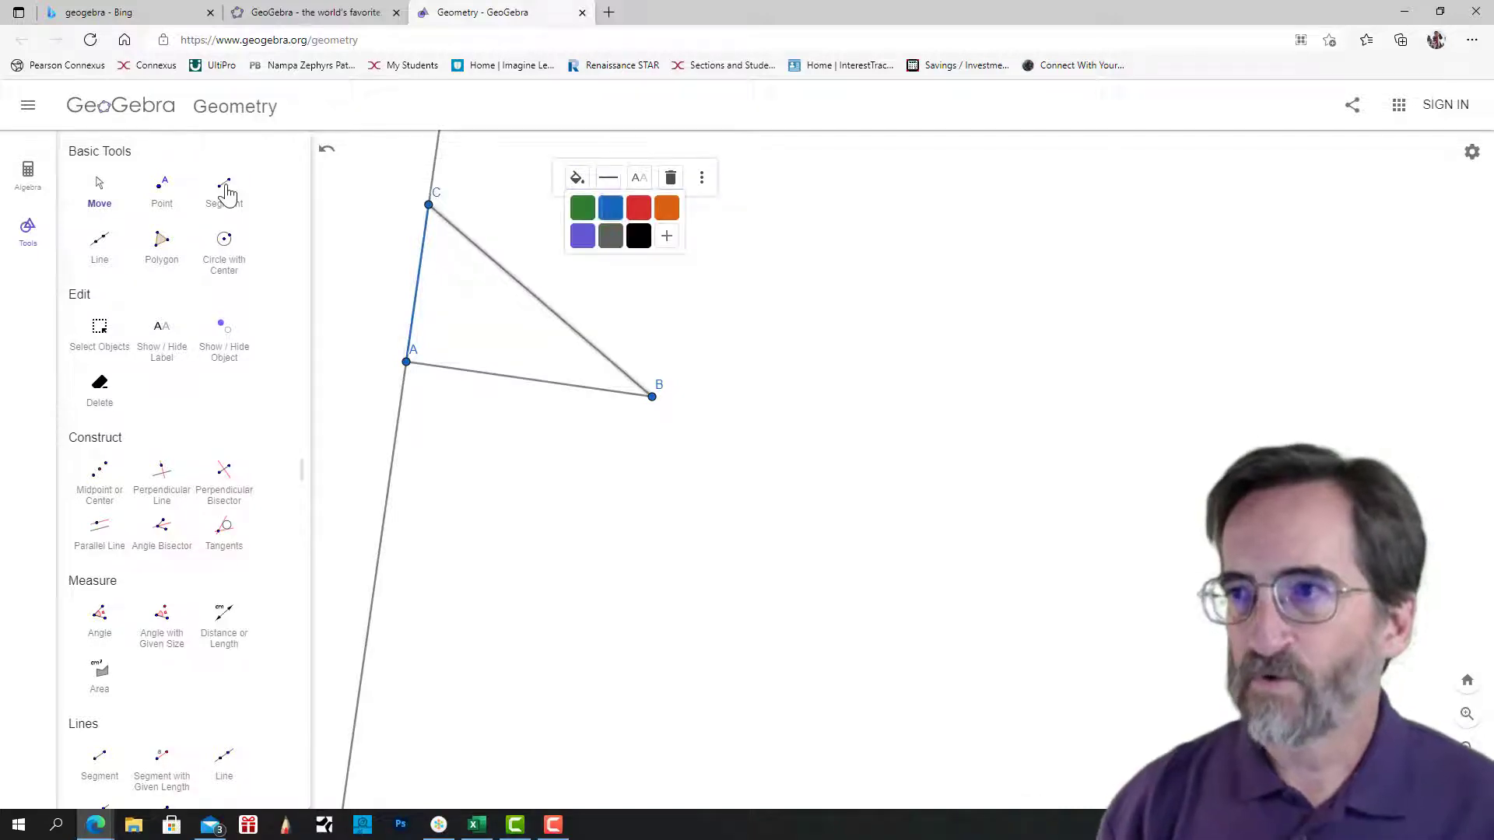
click(611, 208)
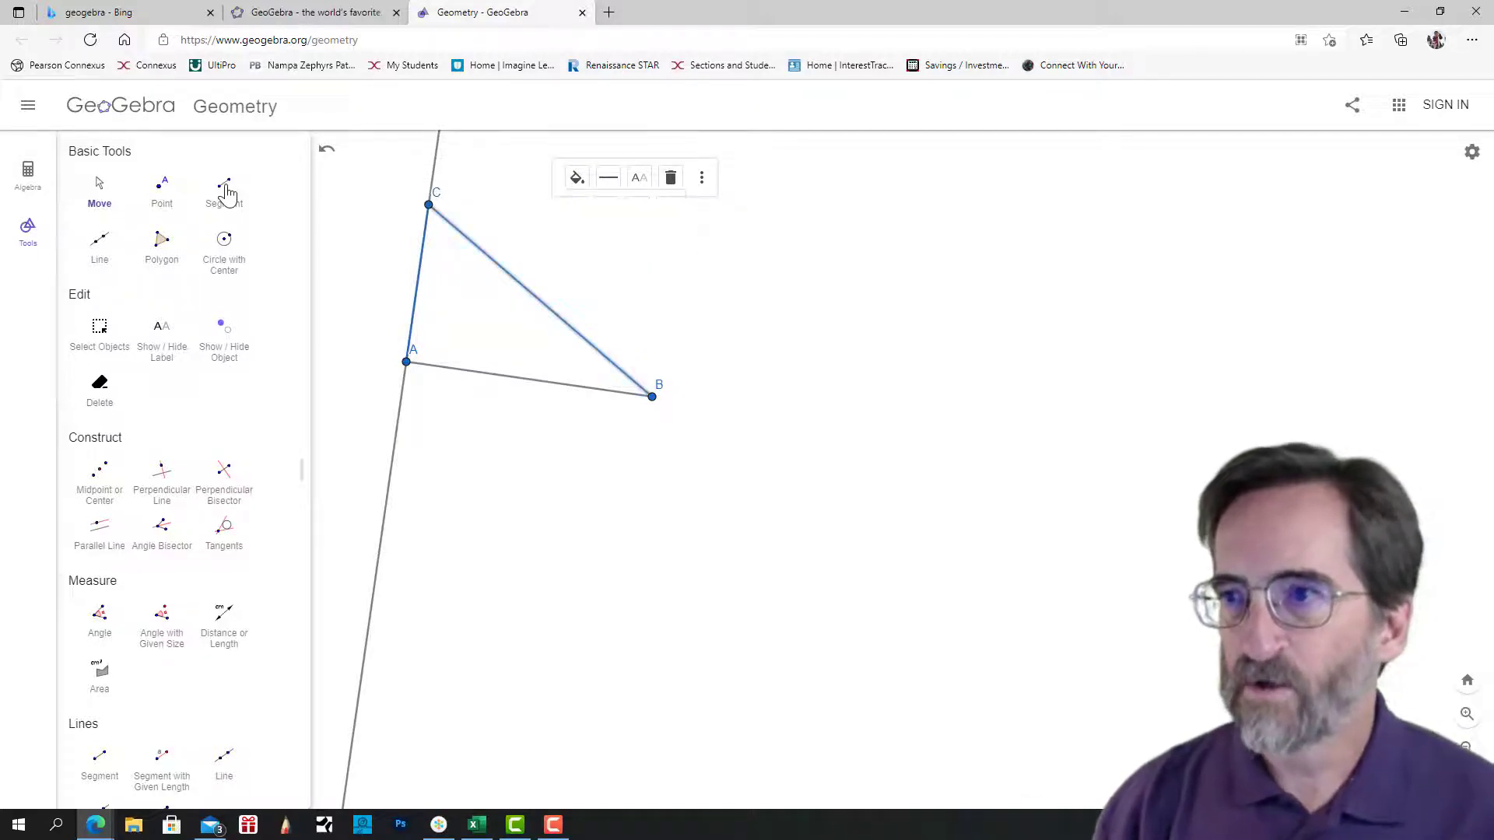
Color the triangle's side AB blue and reapply blue to side AC.
click(530, 380)
click(566, 336)
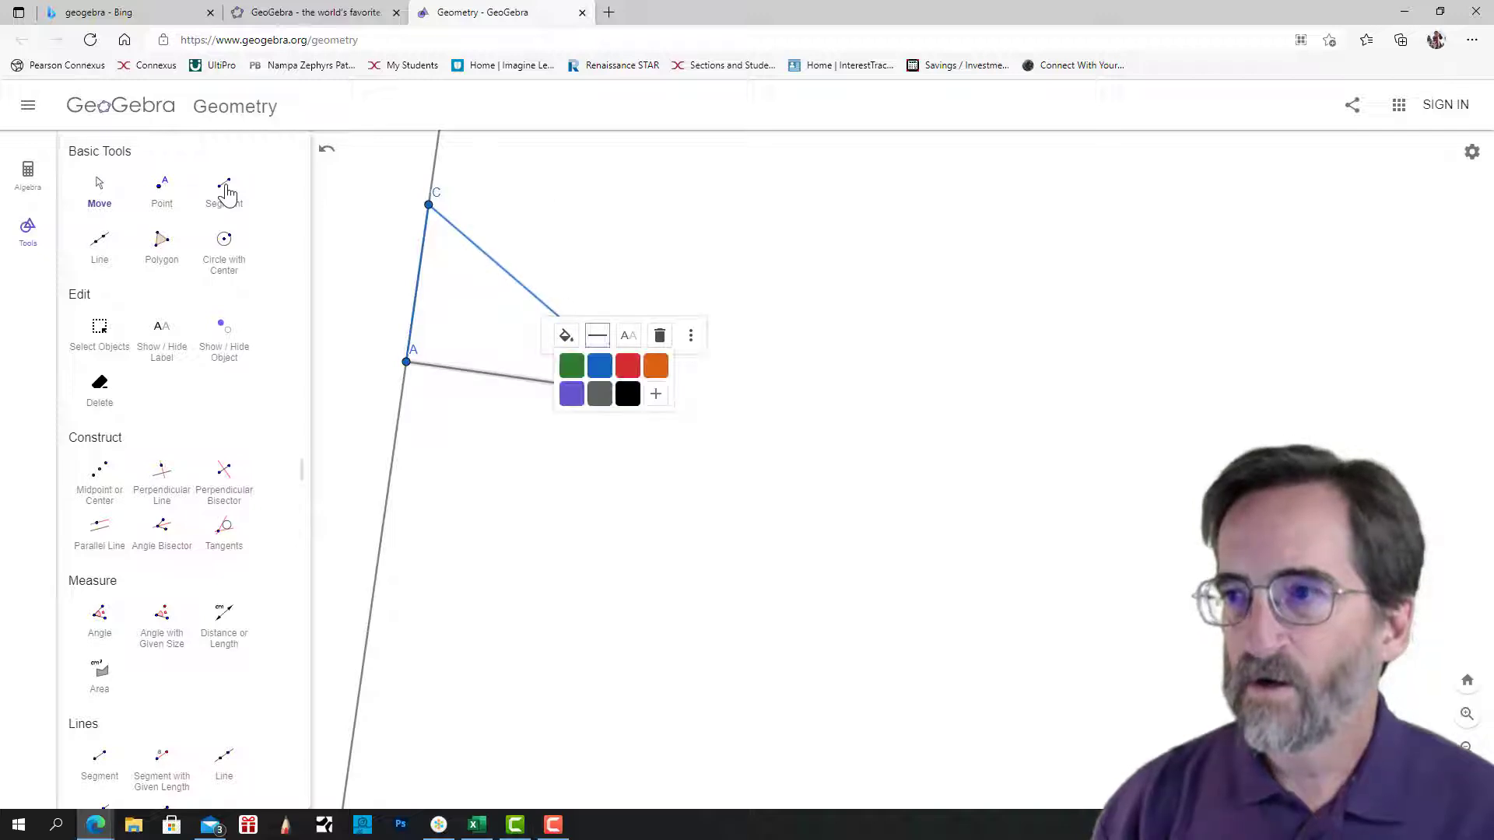
click(600, 366)
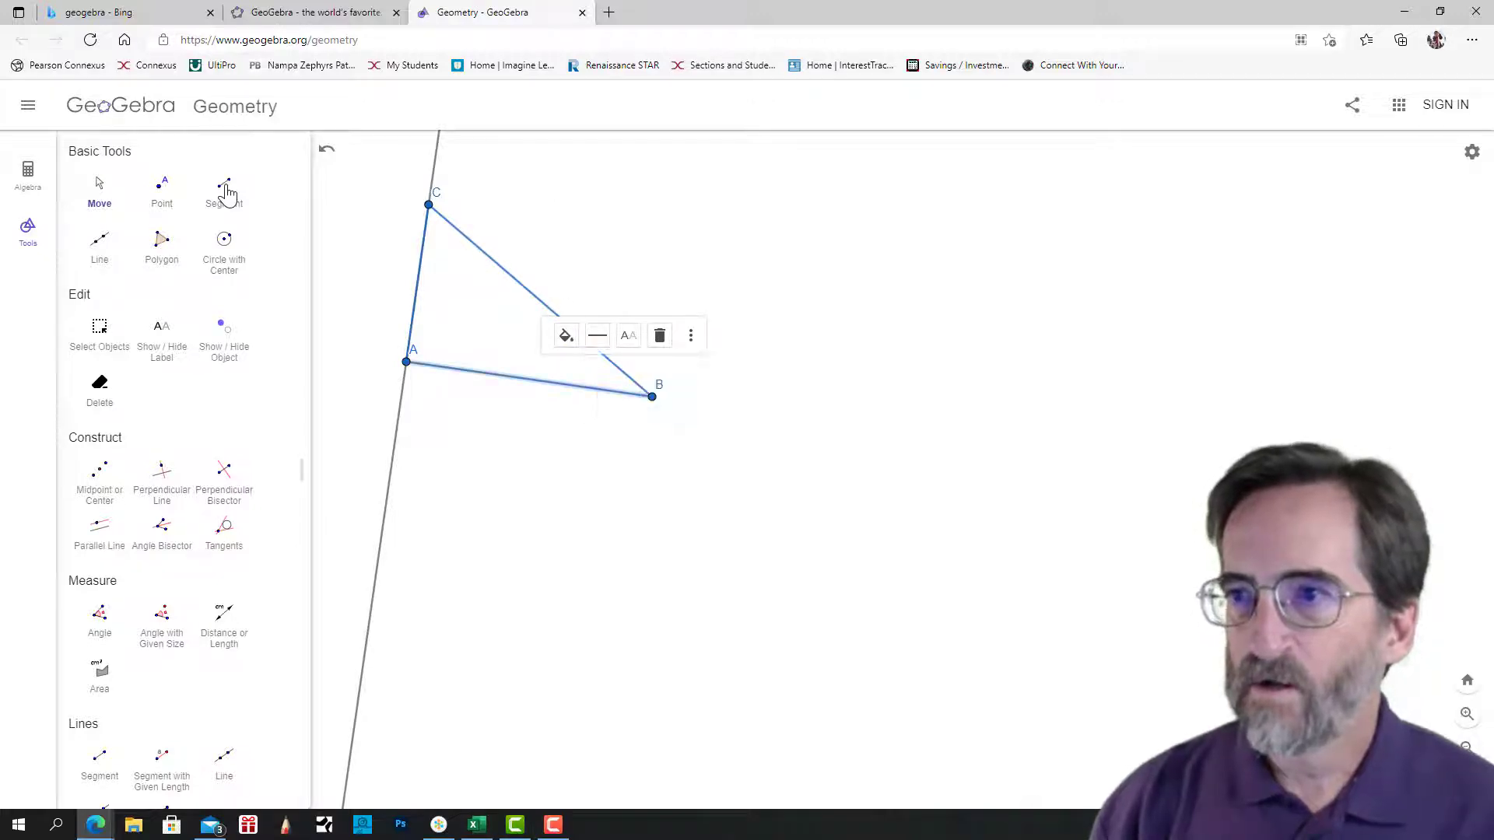
click(417, 284)
click(454, 177)
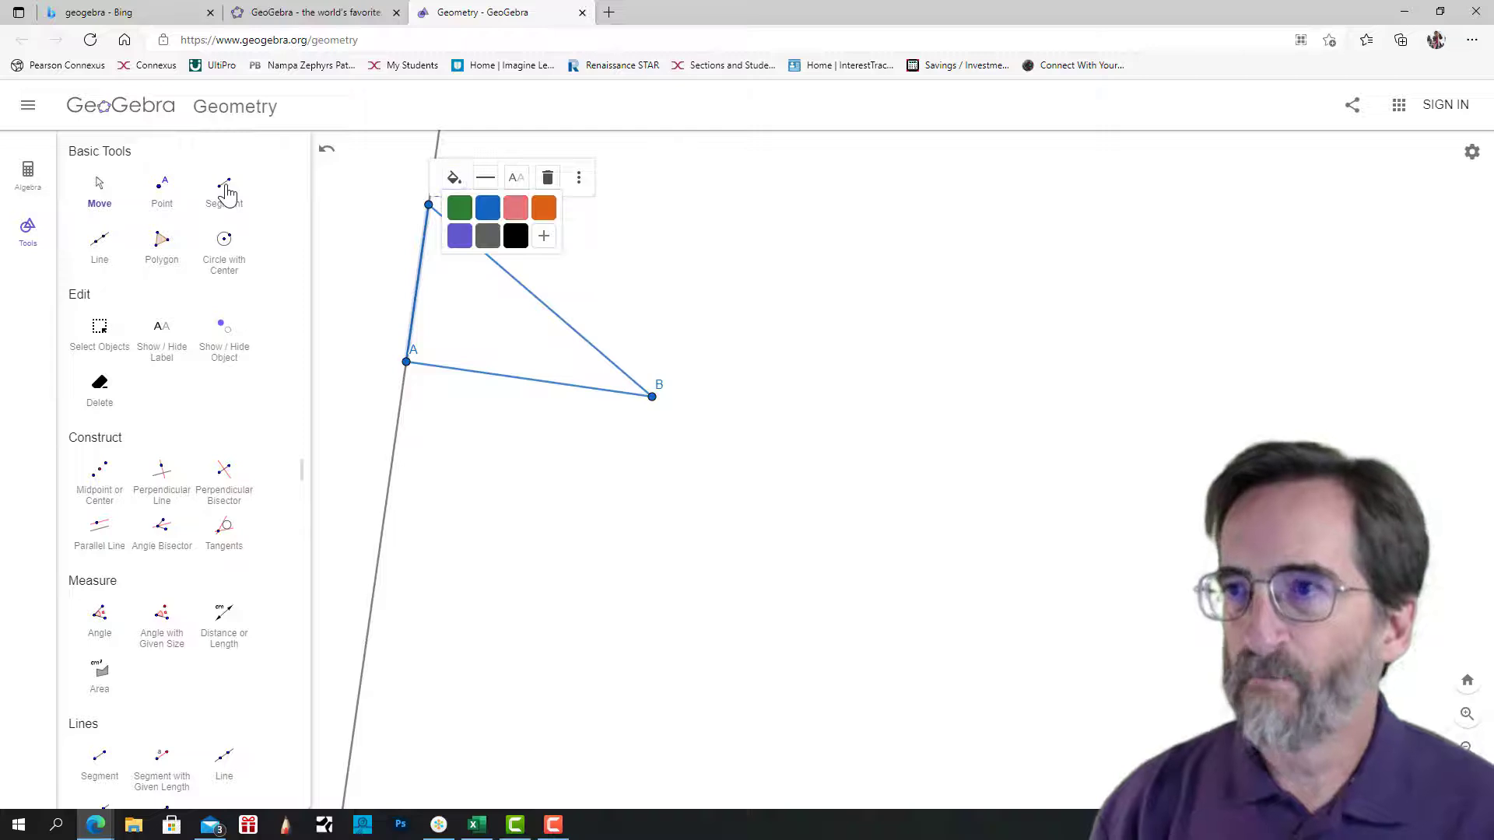
click(488, 208)
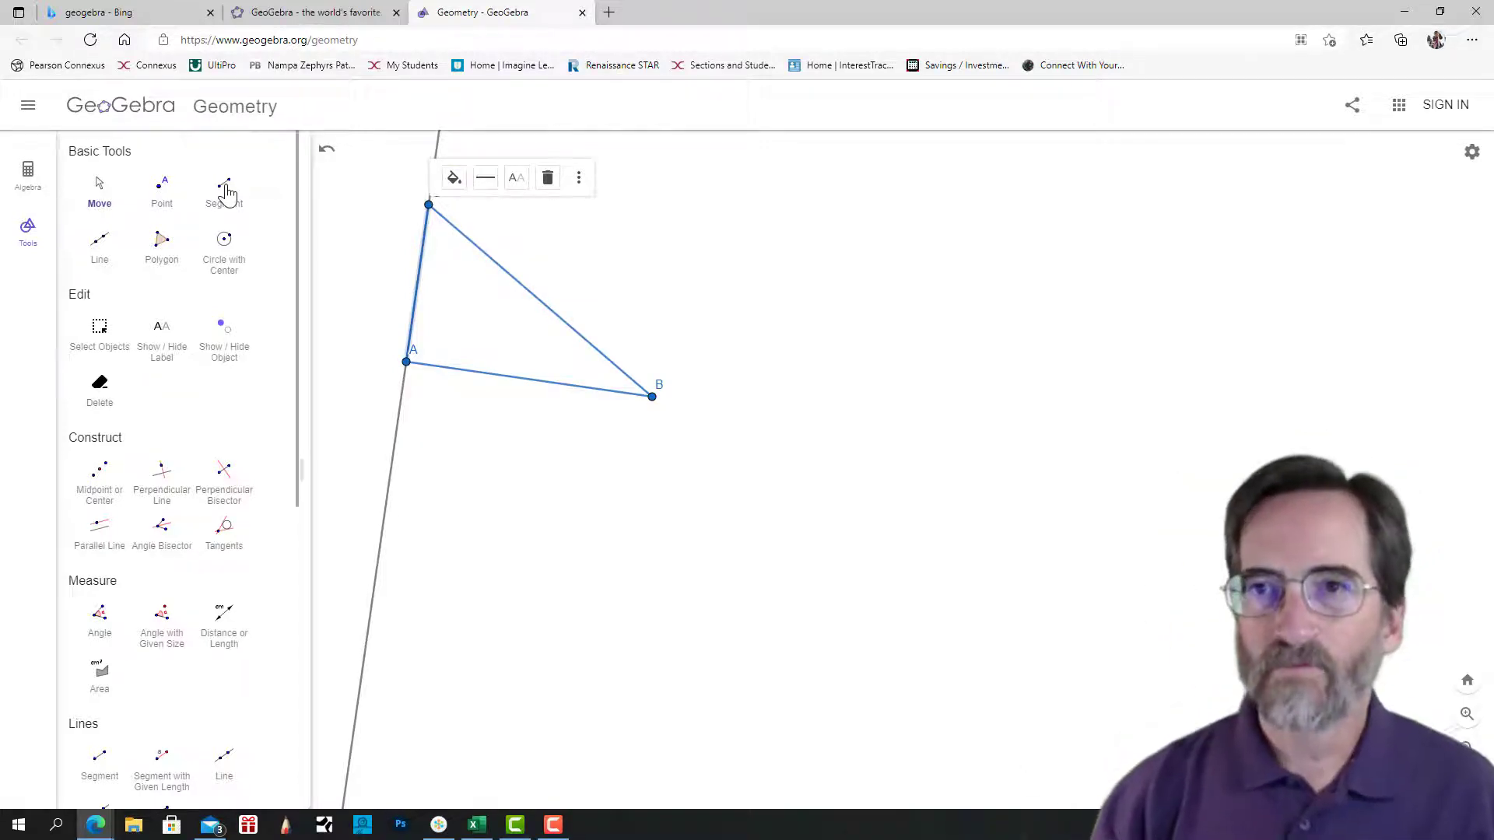
Shrink the triangle by moving B closer to A and sliding C down along the perpendicular line.
key(Escape)
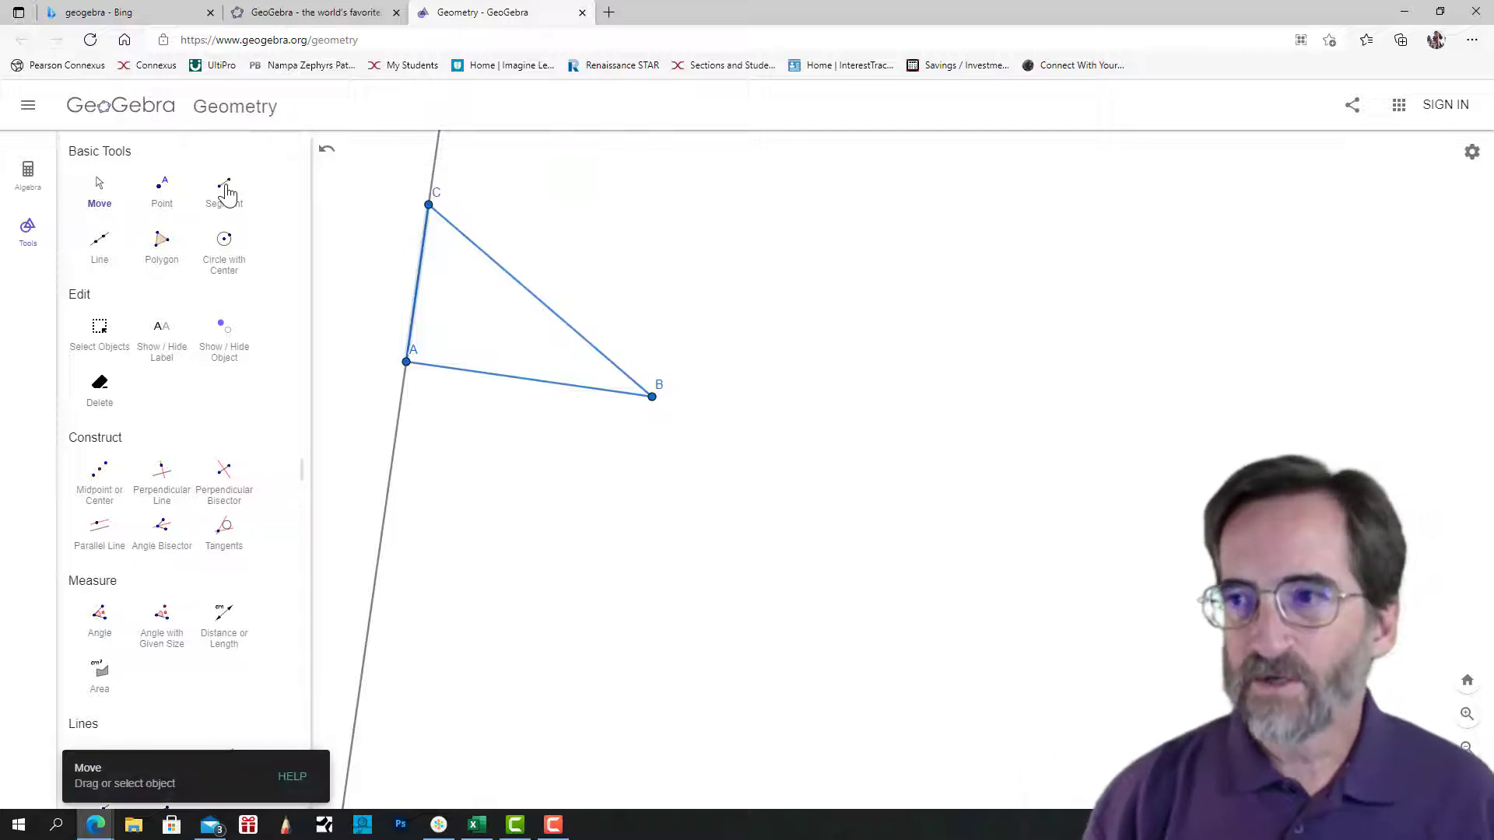
mouse_move(652, 397)
mouse_down()
mouse_move(513, 313)
mouse_move(514, 436)
mouse_move(590, 428)
mouse_move(574, 384)
mouse_move(610, 382)
mouse_move(594, 361)
mouse_move(611, 385)
mouse_up()
mouse_move(420, 232)
mouse_down()
mouse_move(417, 244)
mouse_move(423, 207)
mouse_move(413, 293)
mouse_move(421, 223)
mouse_move(421, 237)
mouse_up()
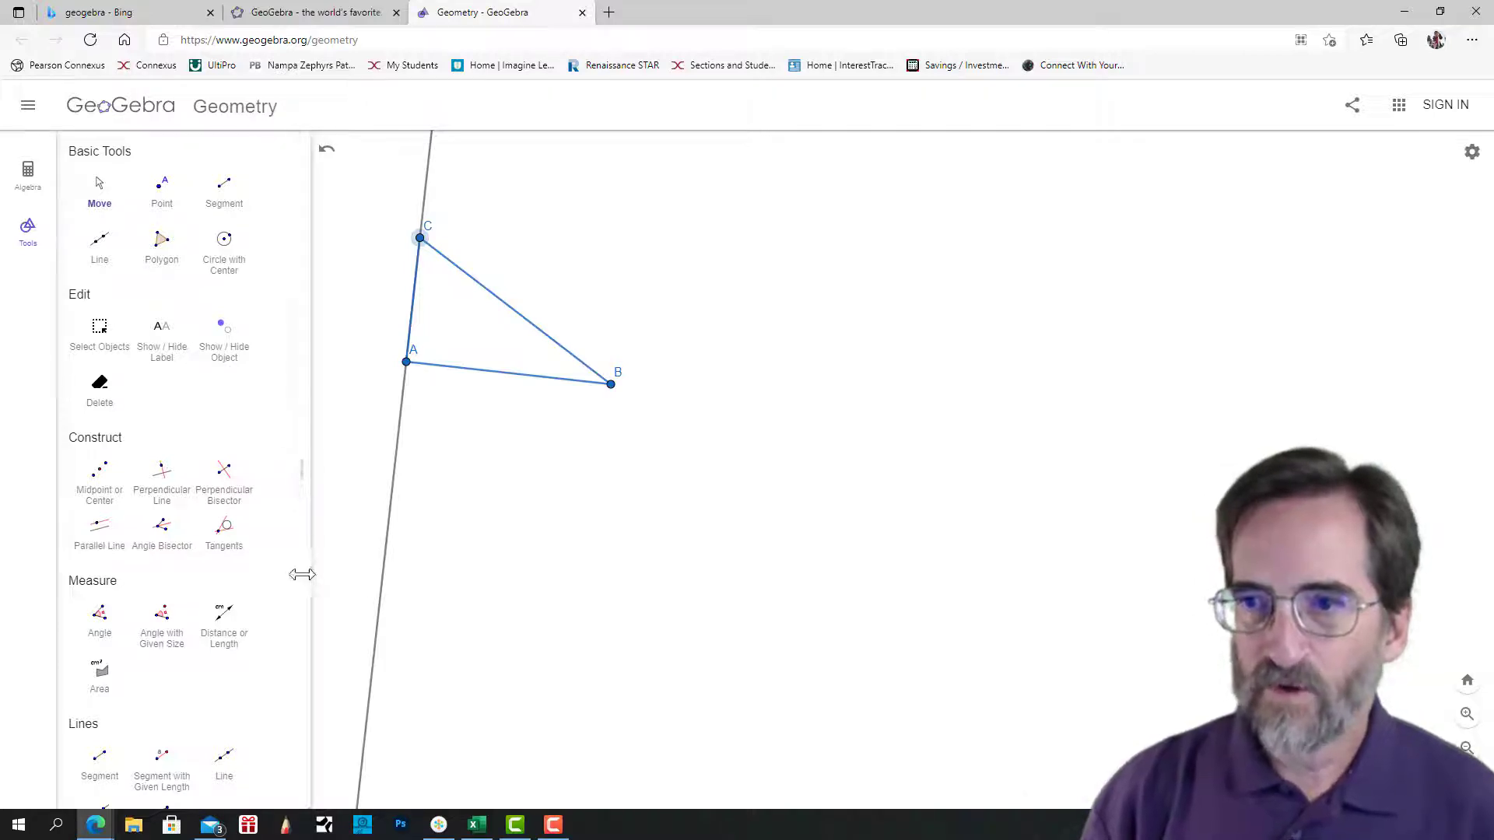
Use the Compass tool to draw a circle with radius AB around a new center point in the empty area beside the triangle.
scroll(244, 535, down, 4)
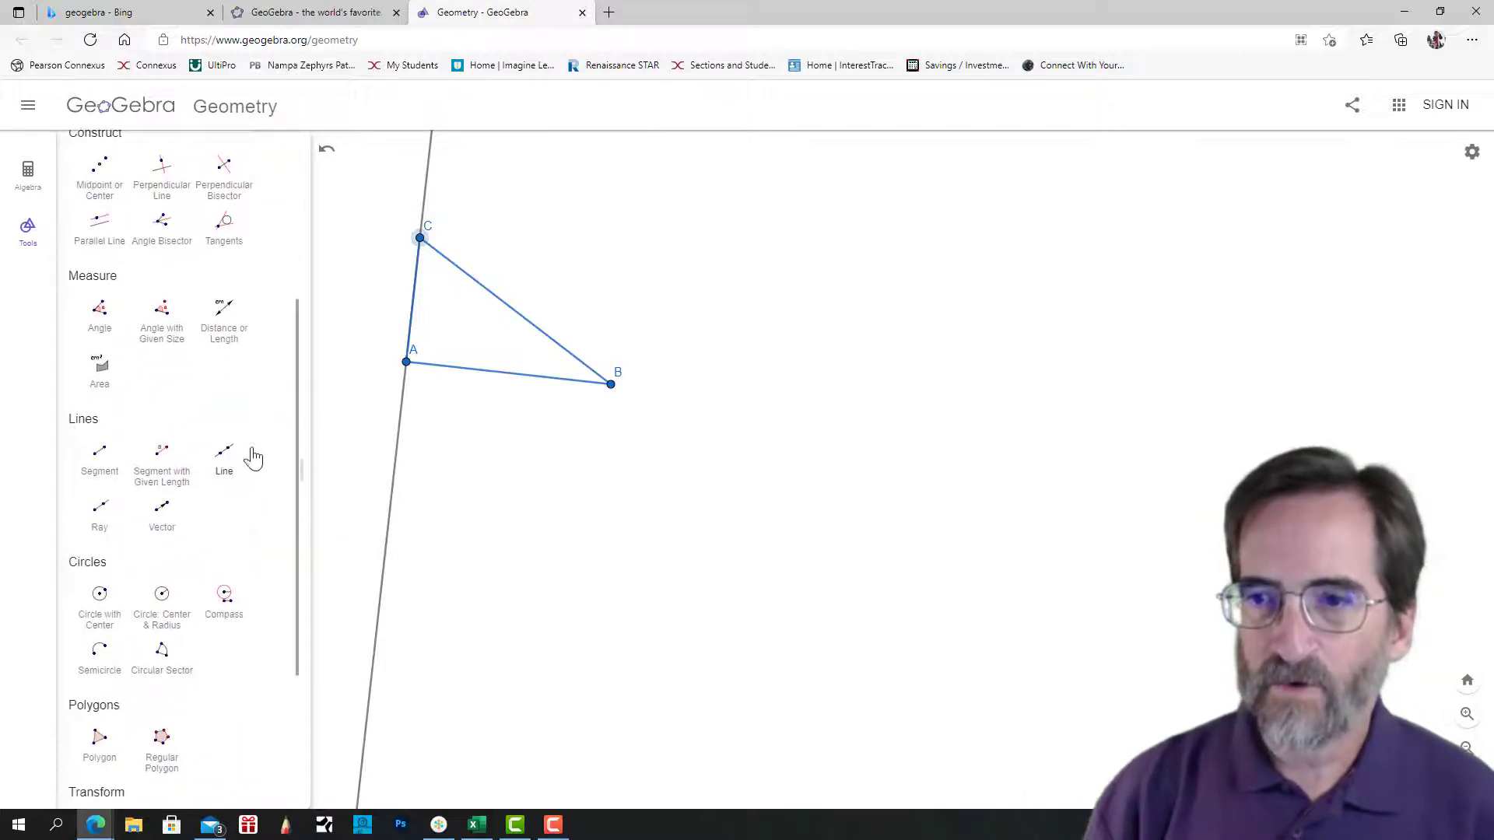
scroll(249, 455, down, 1)
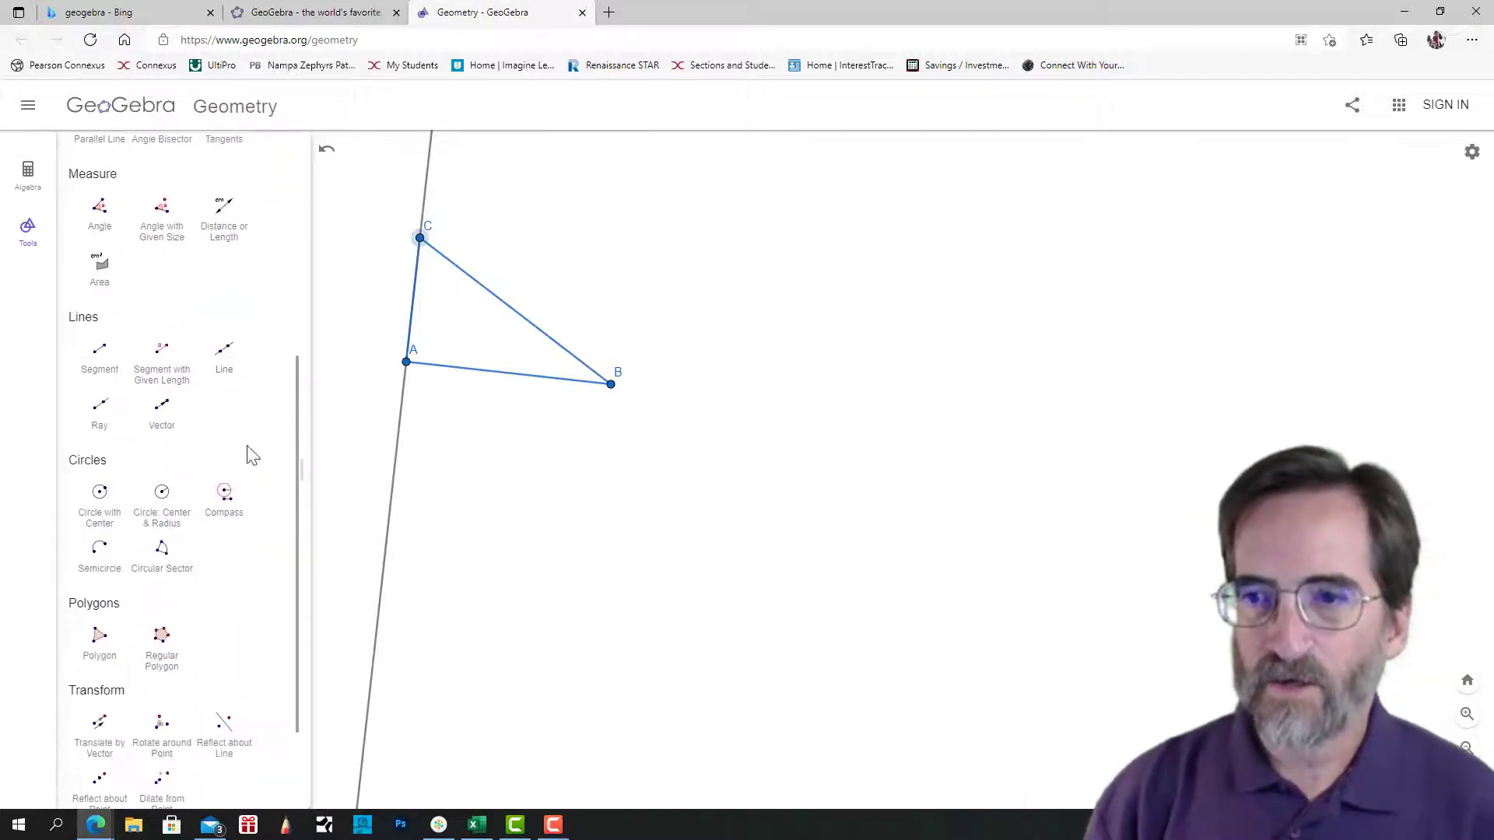
click(226, 490)
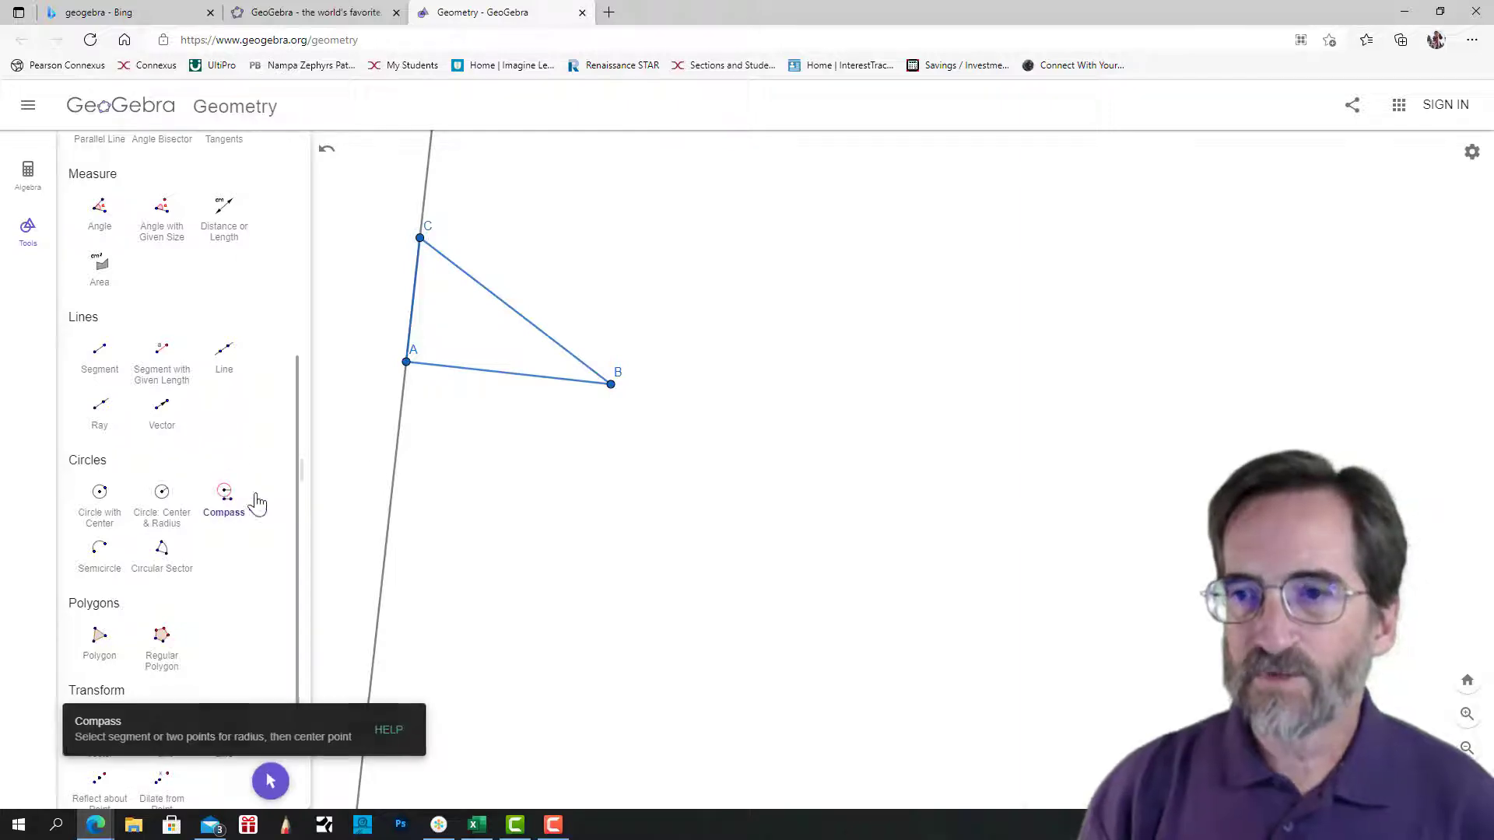
click(407, 363)
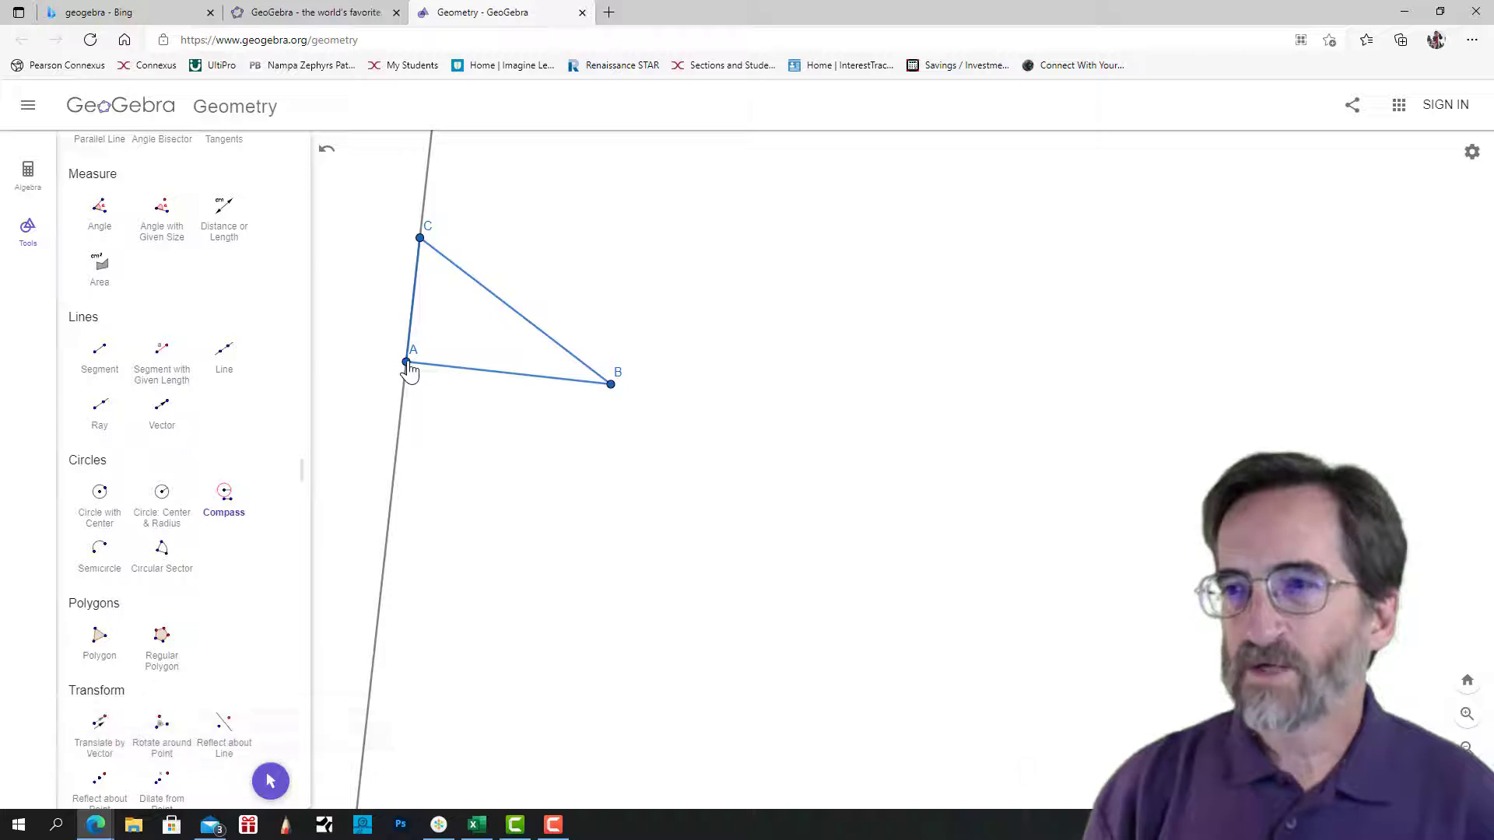
click(610, 385)
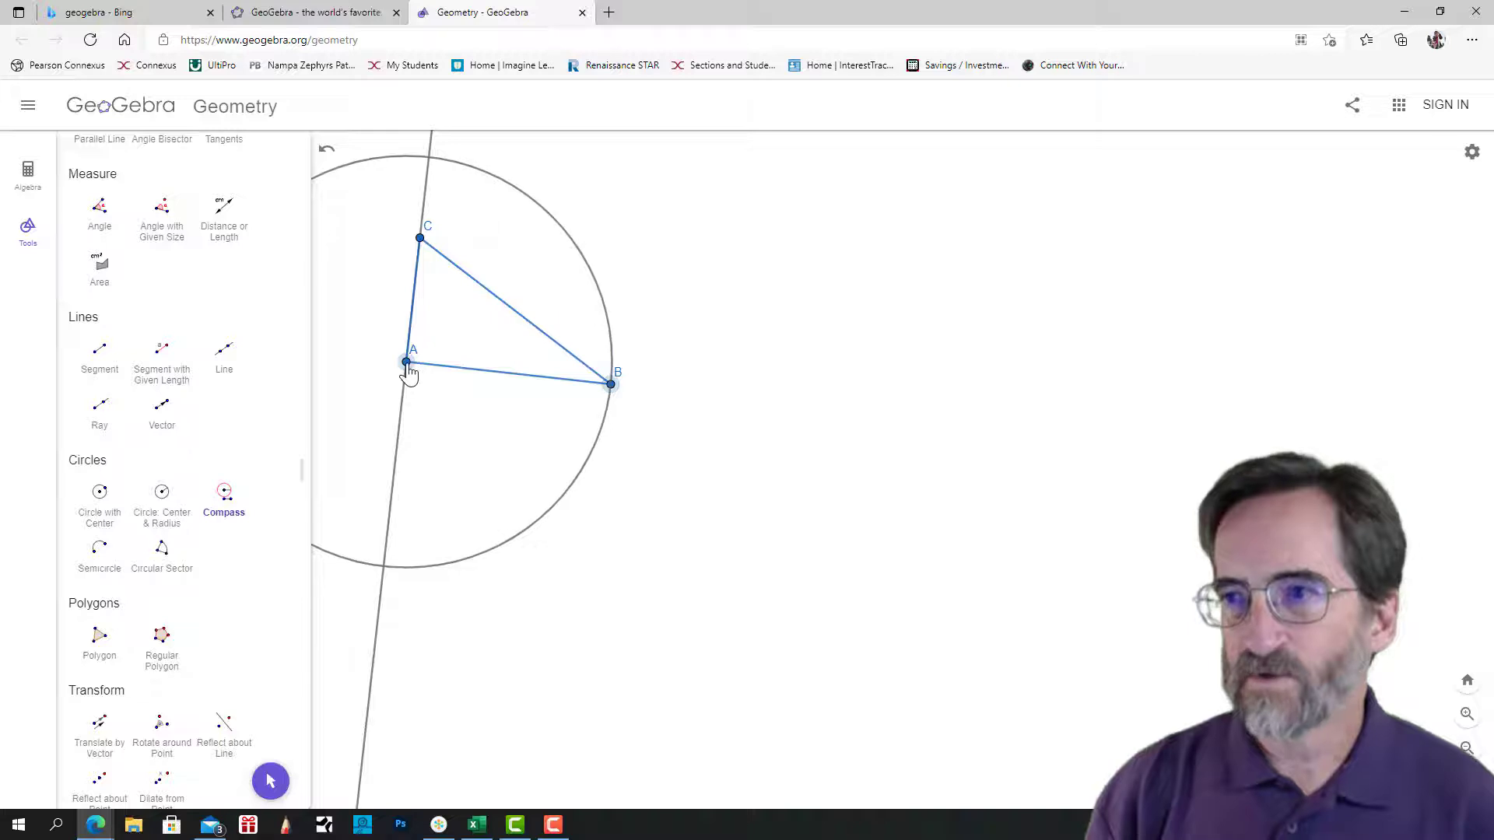
click(946, 452)
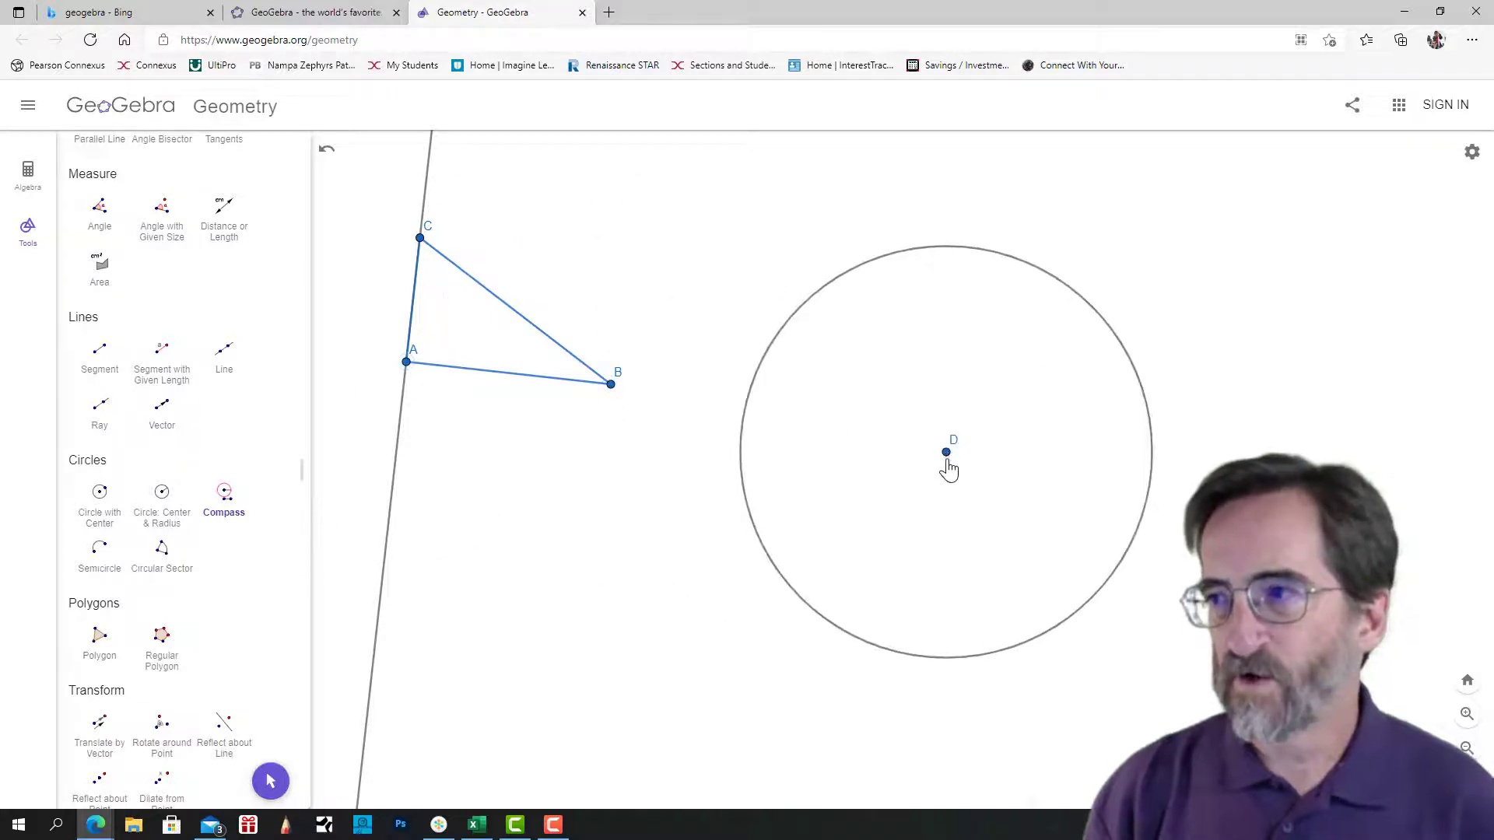
Place a point on the circle directly above center D and draw the radius segment from D to it.
scroll(167, 330, up, 5)
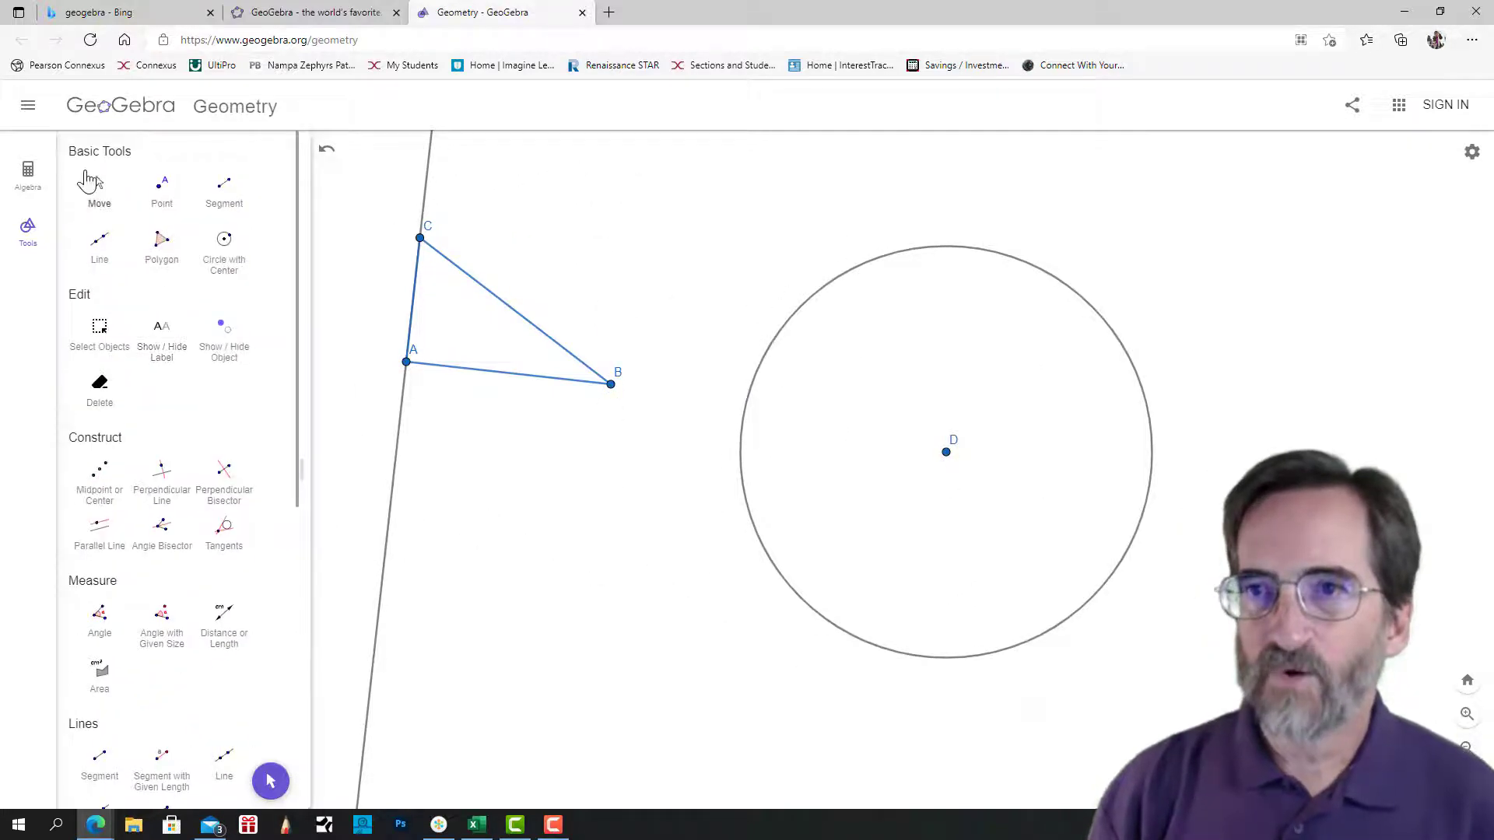
click(159, 188)
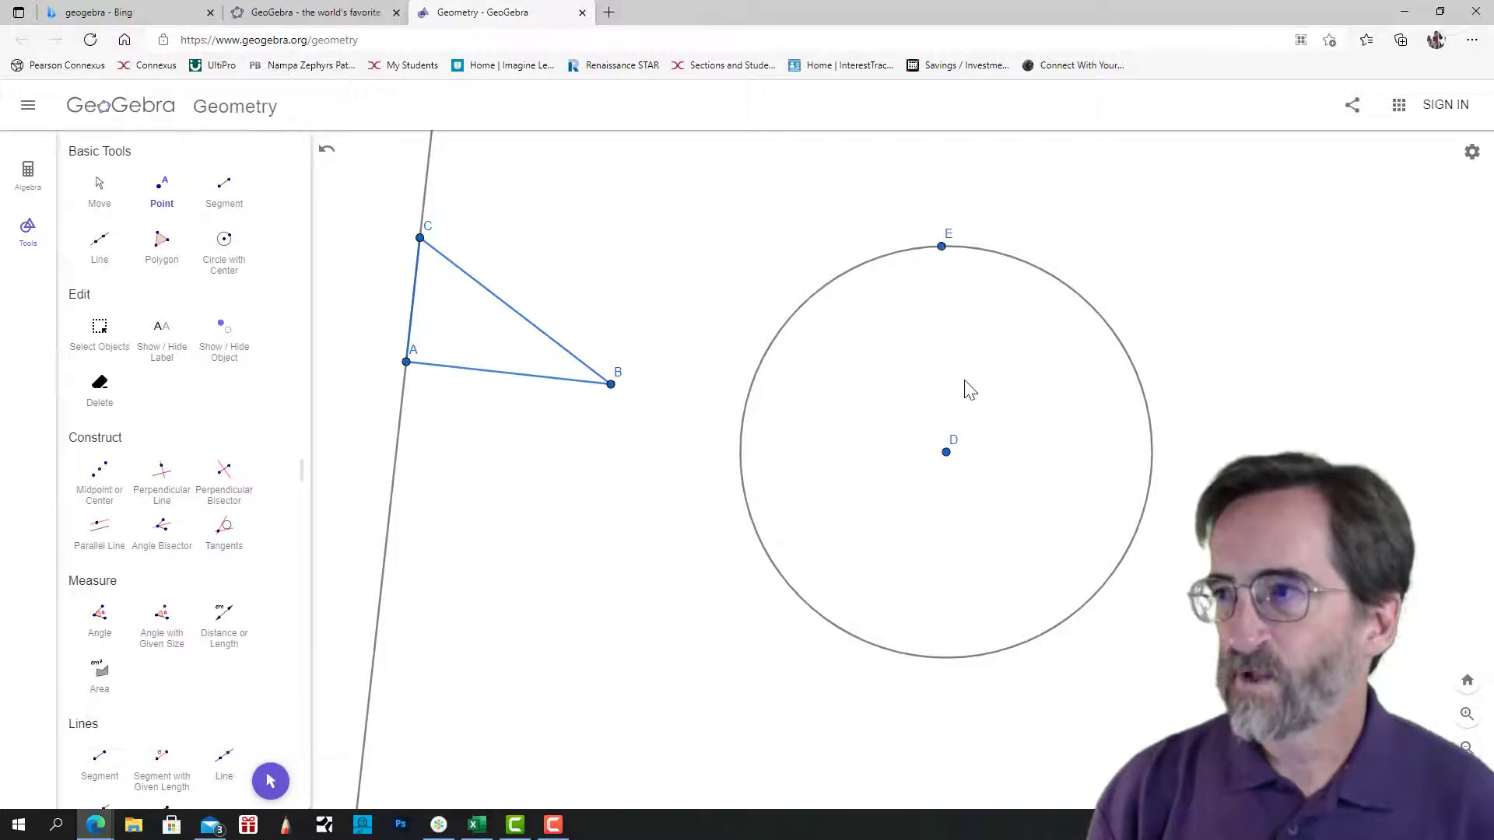
click(224, 188)
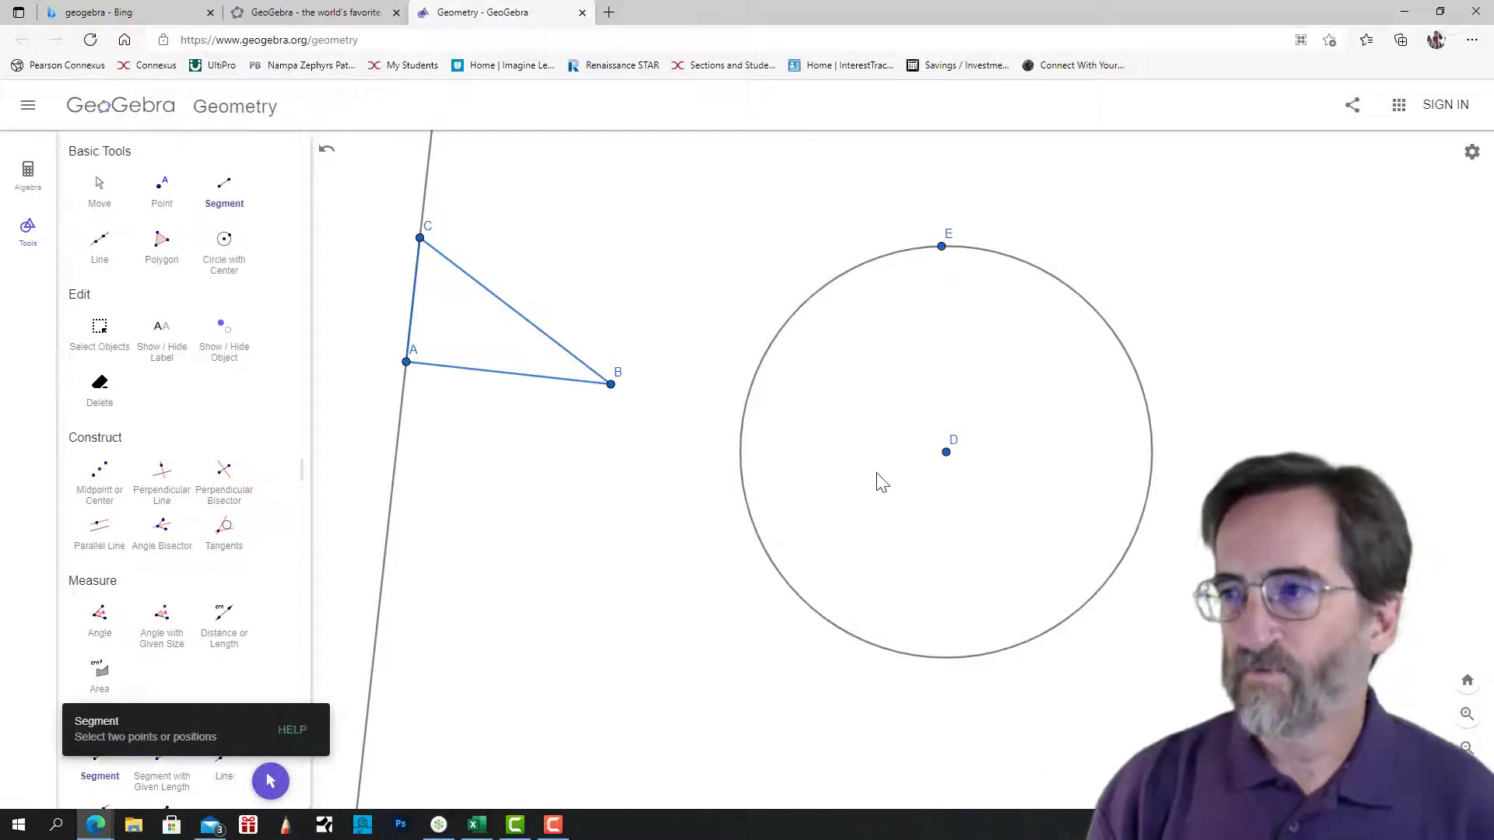
click(946, 452)
click(941, 246)
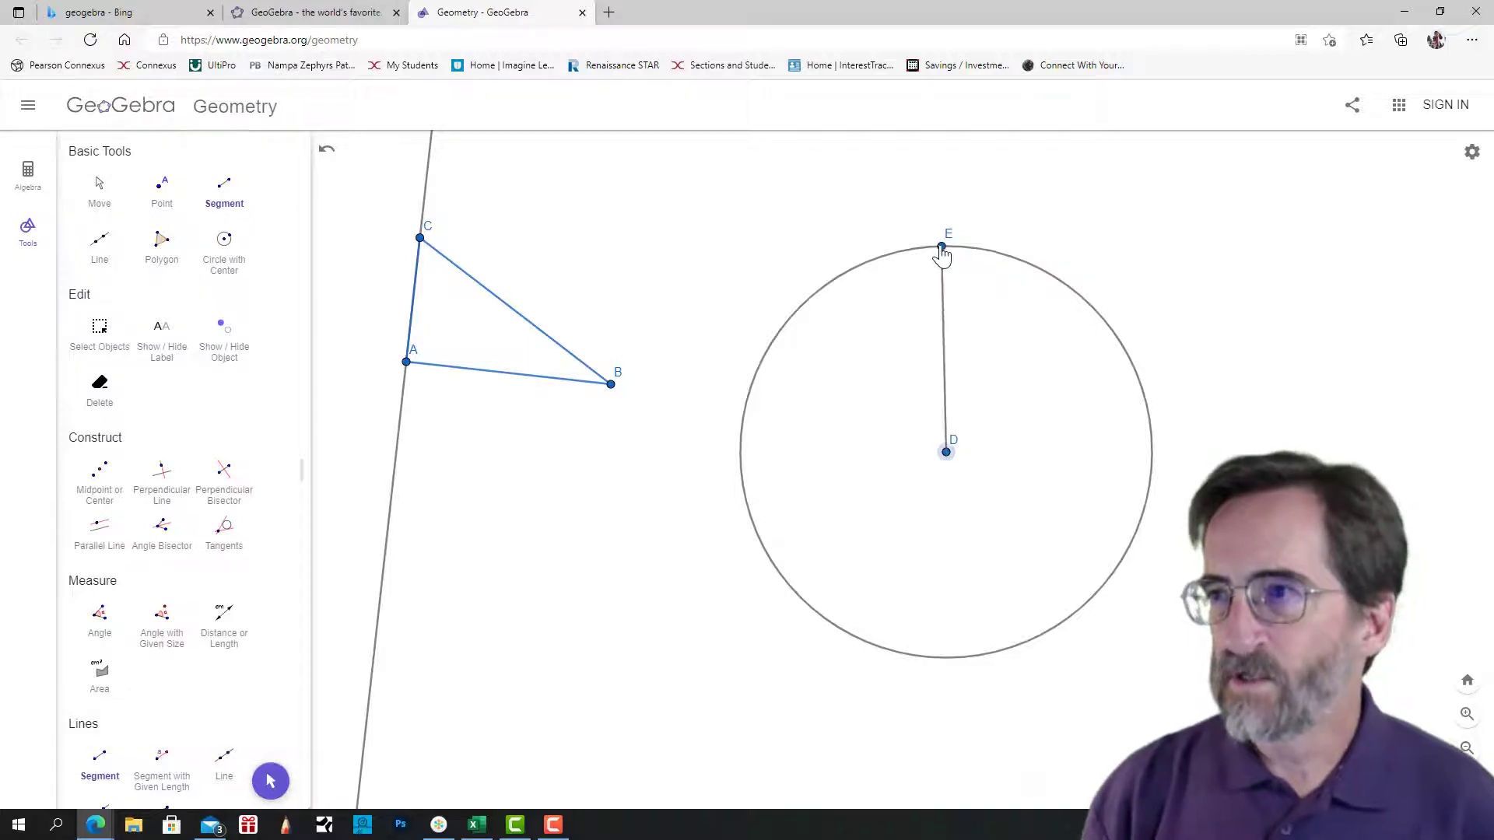
Move point B slightly down and away from A to test that the compass circle follows side AB.
click(96, 187)
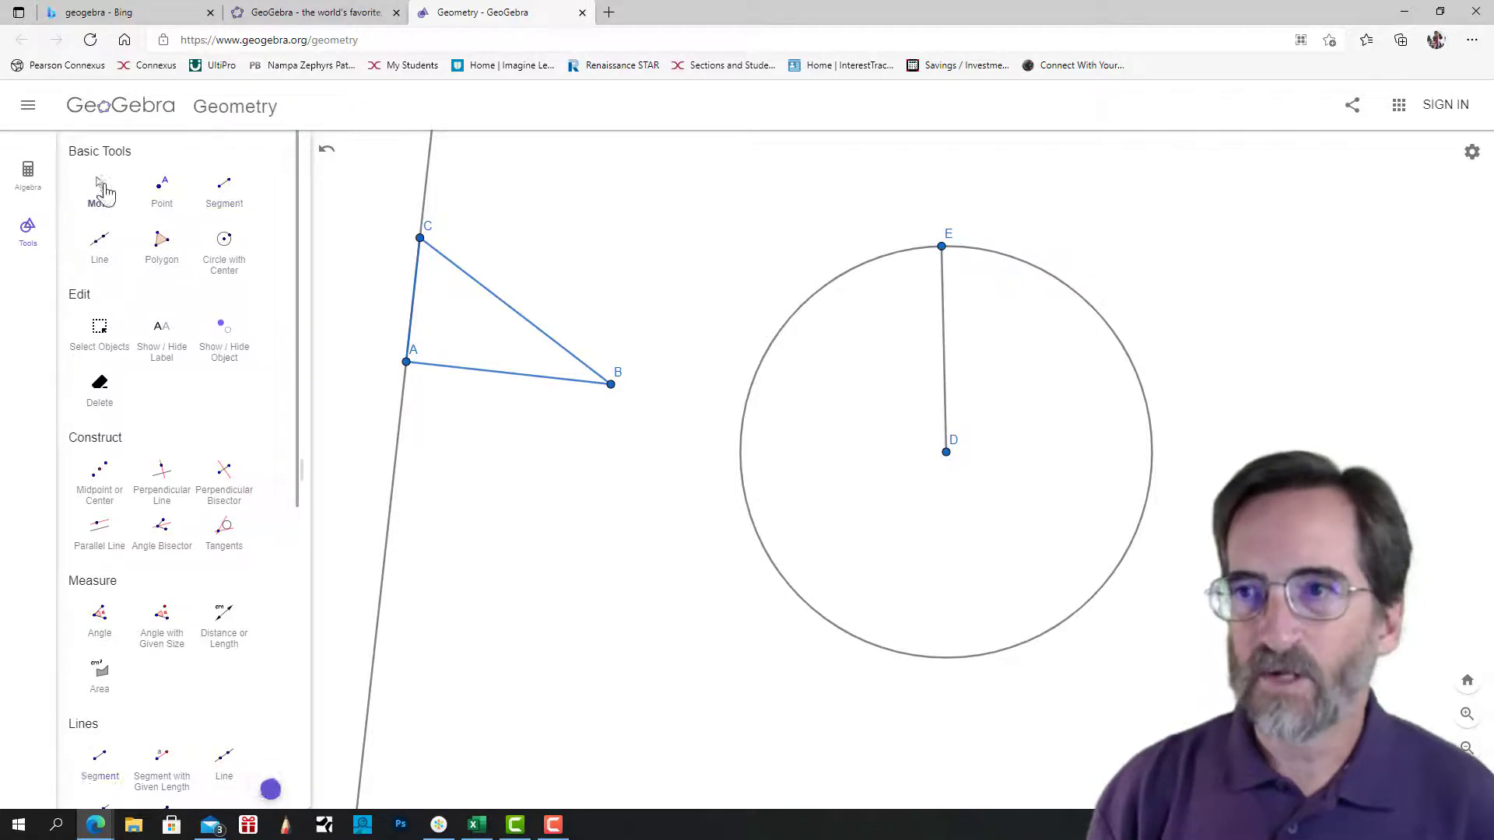
drag(613, 379, 622, 415)
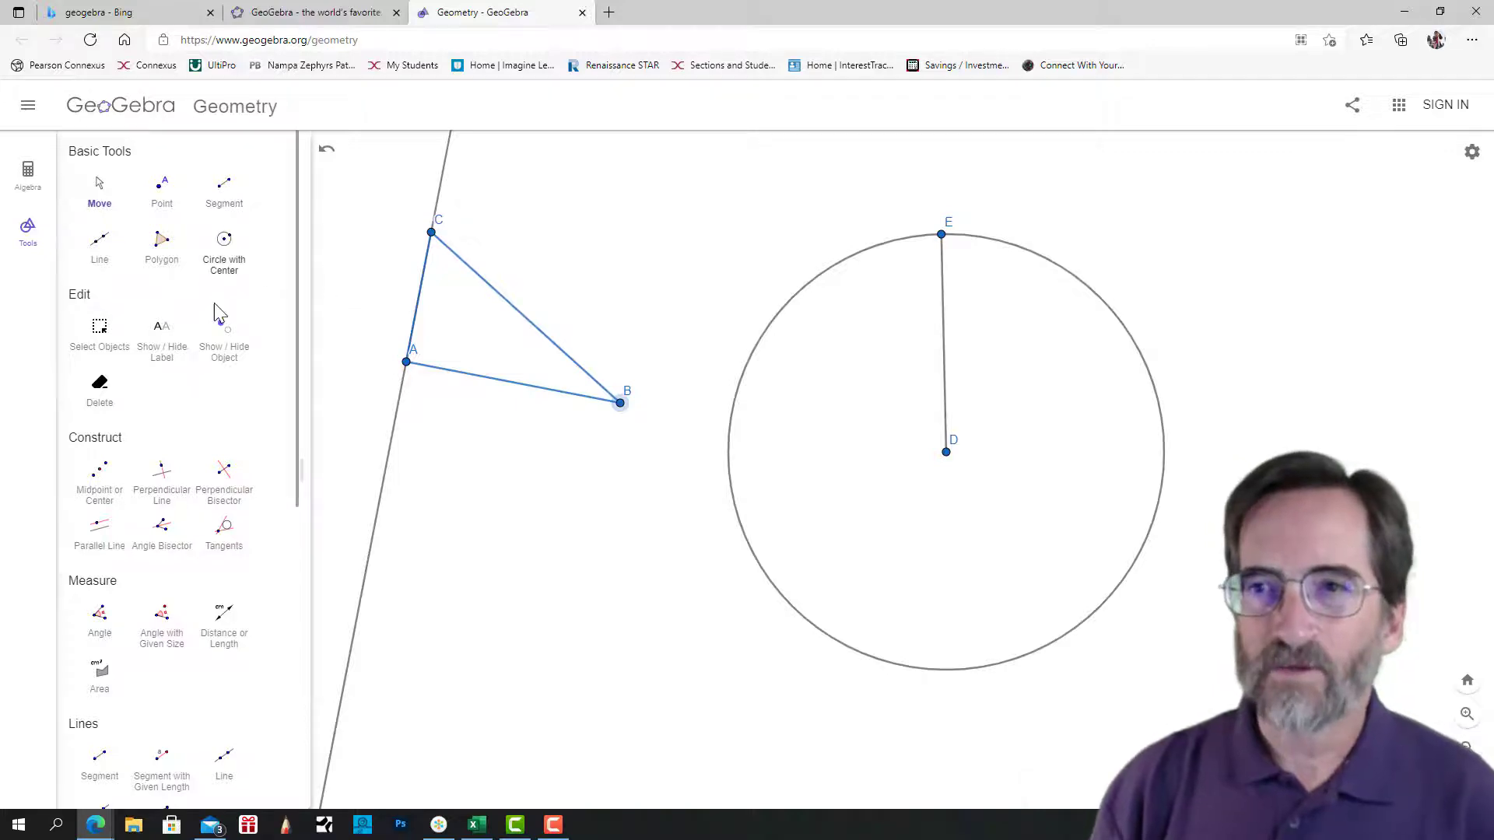
Construct a line through E perpendicular to segment DE.
click(166, 475)
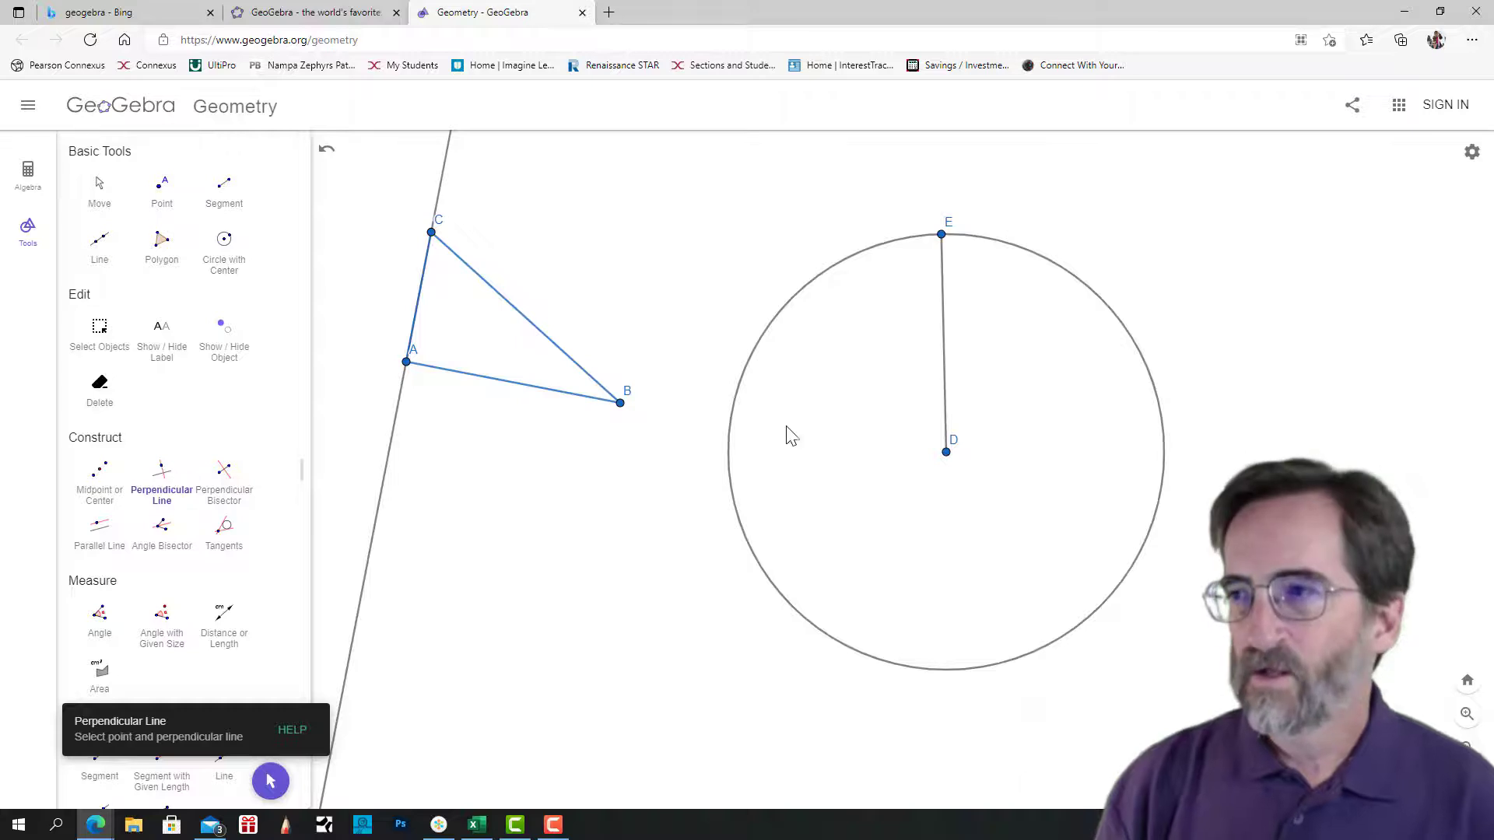
click(943, 235)
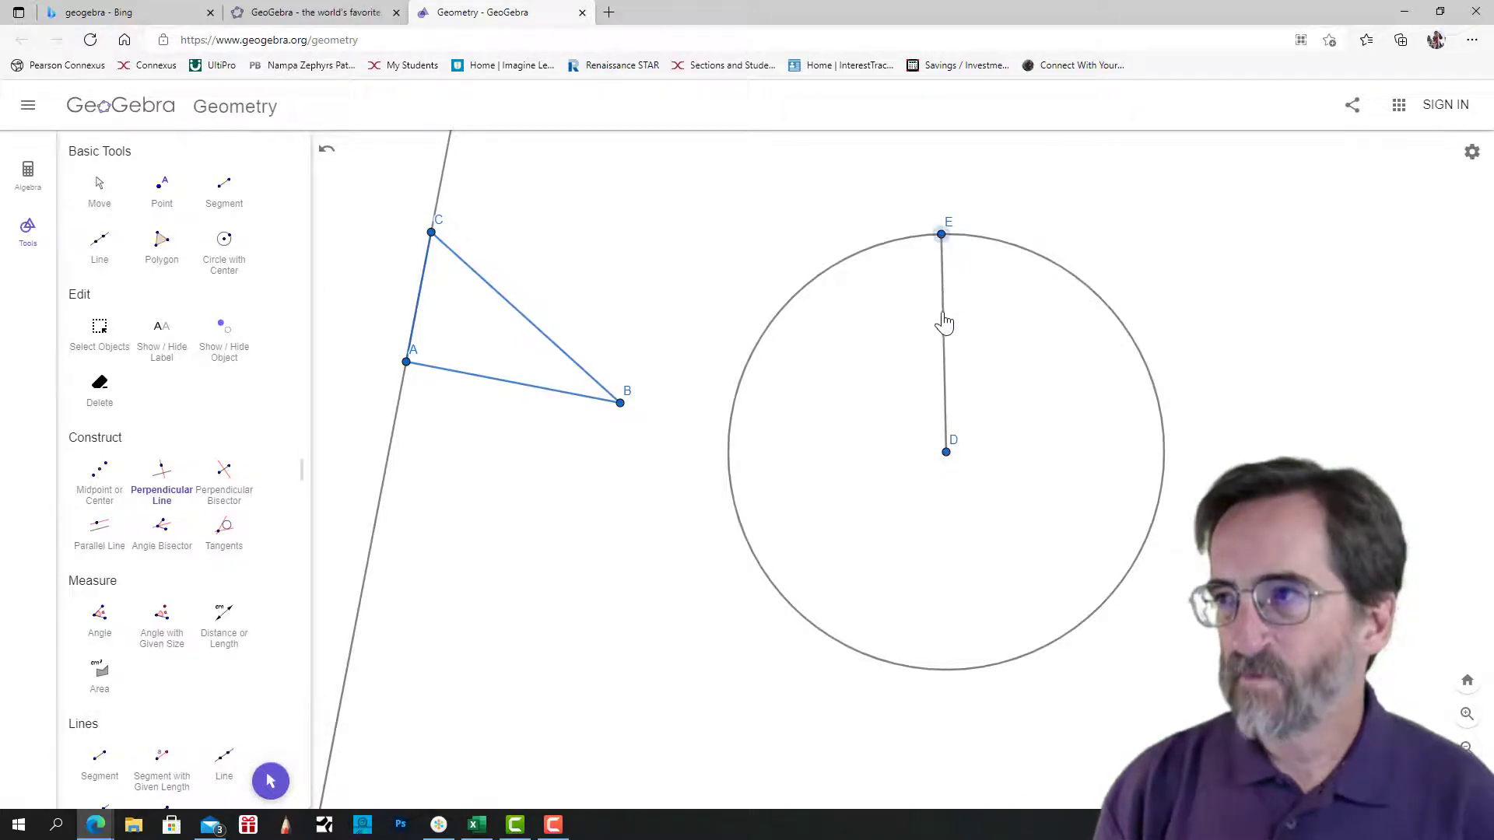
click(944, 325)
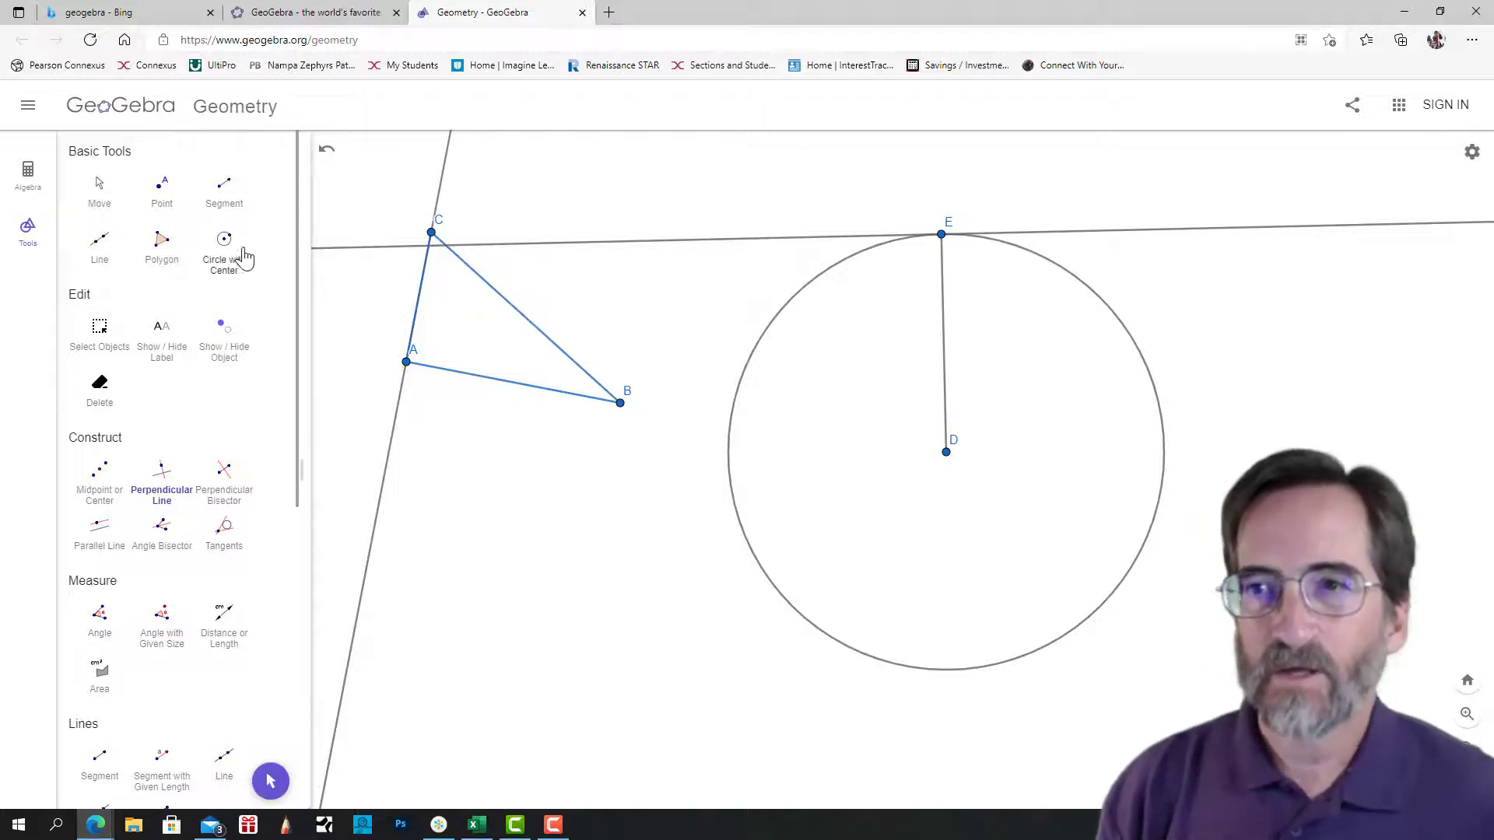
Use the Compass tool to draw a circle centered at D with radius equal to hypotenuse CB.
scroll(255, 629, down, 1)
scroll(255, 629, down, 2)
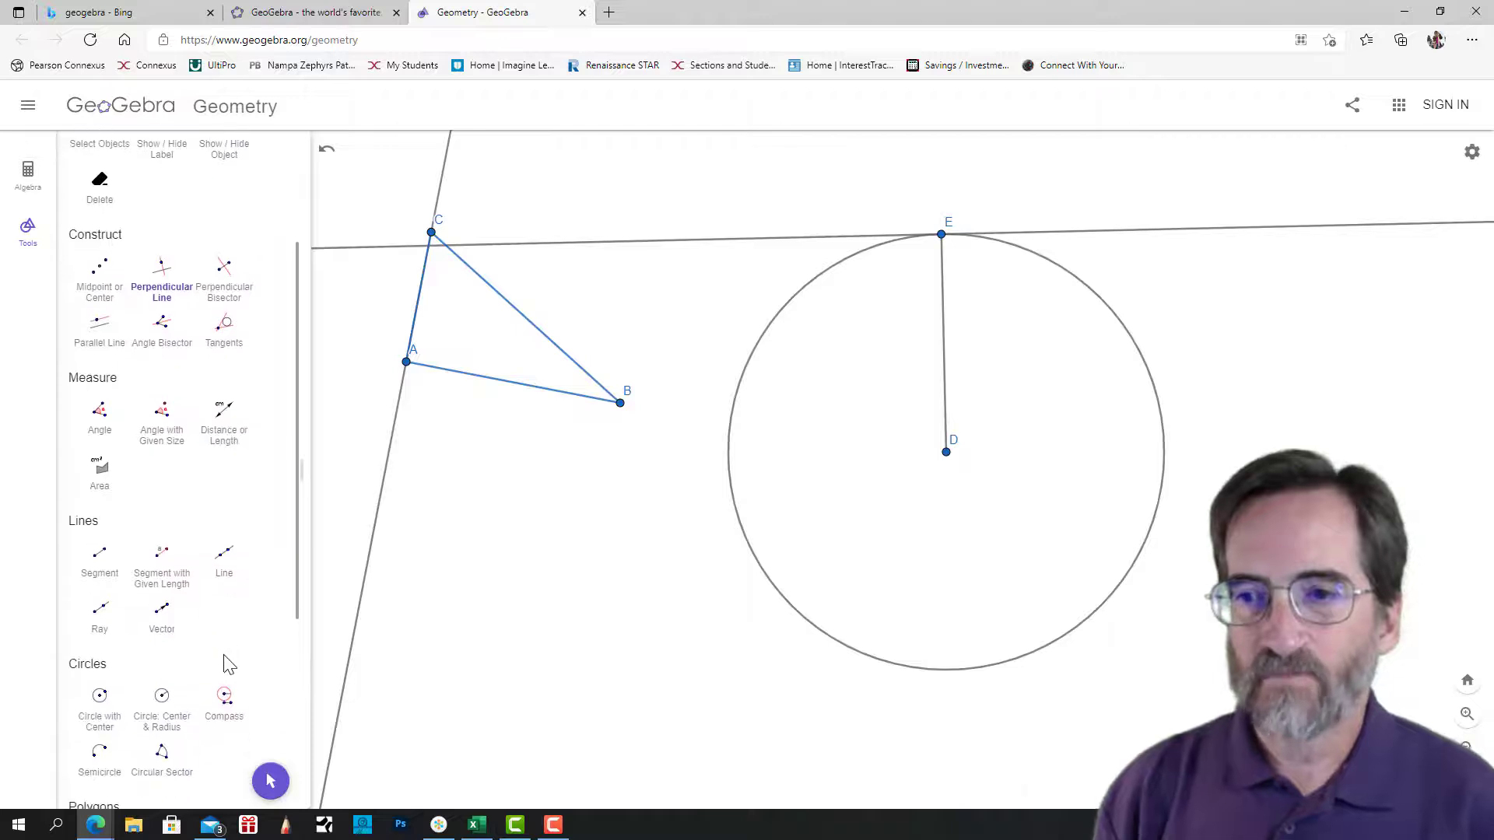
click(225, 703)
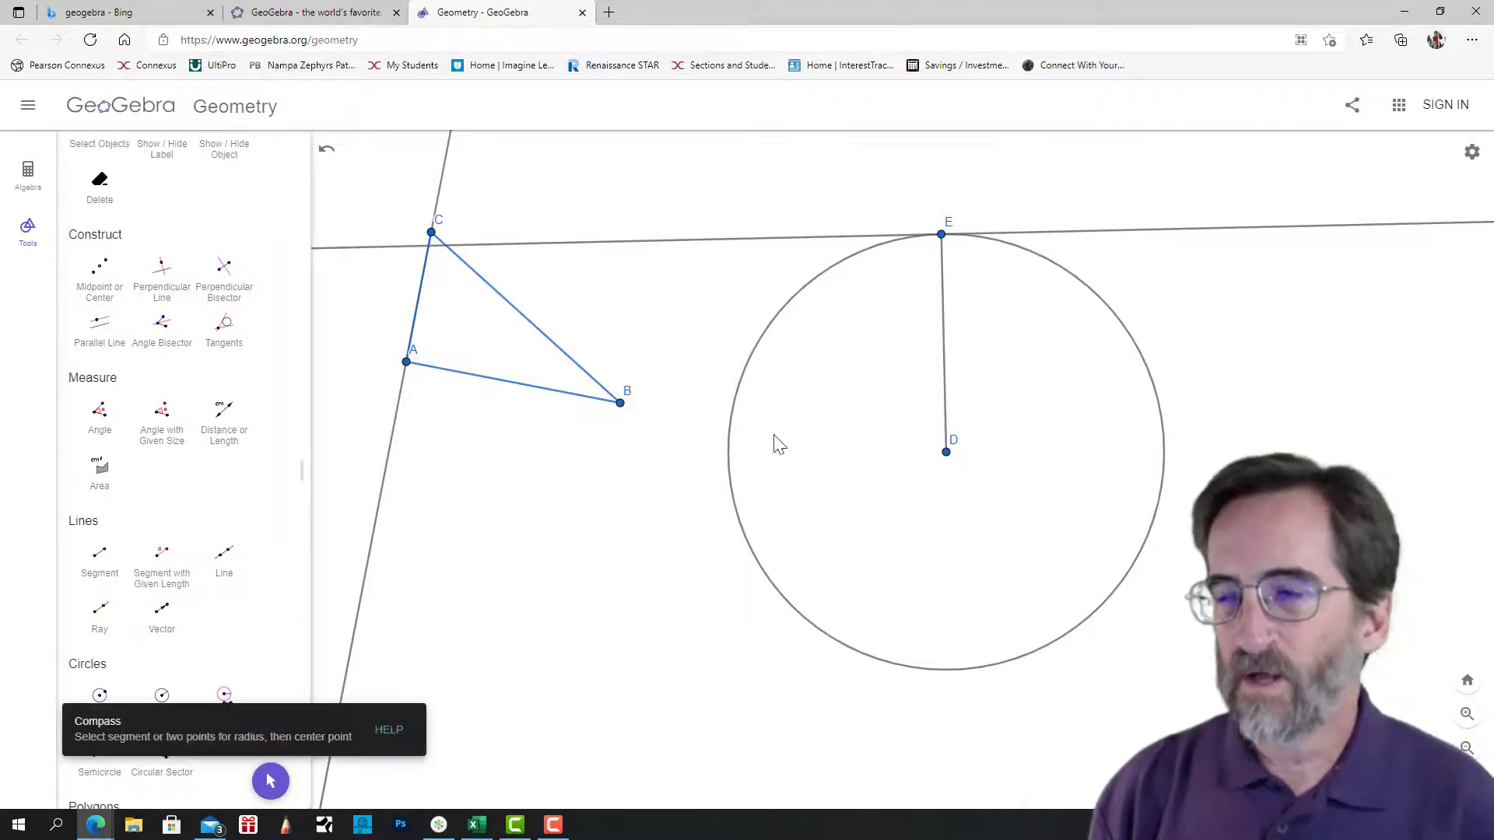
click(433, 233)
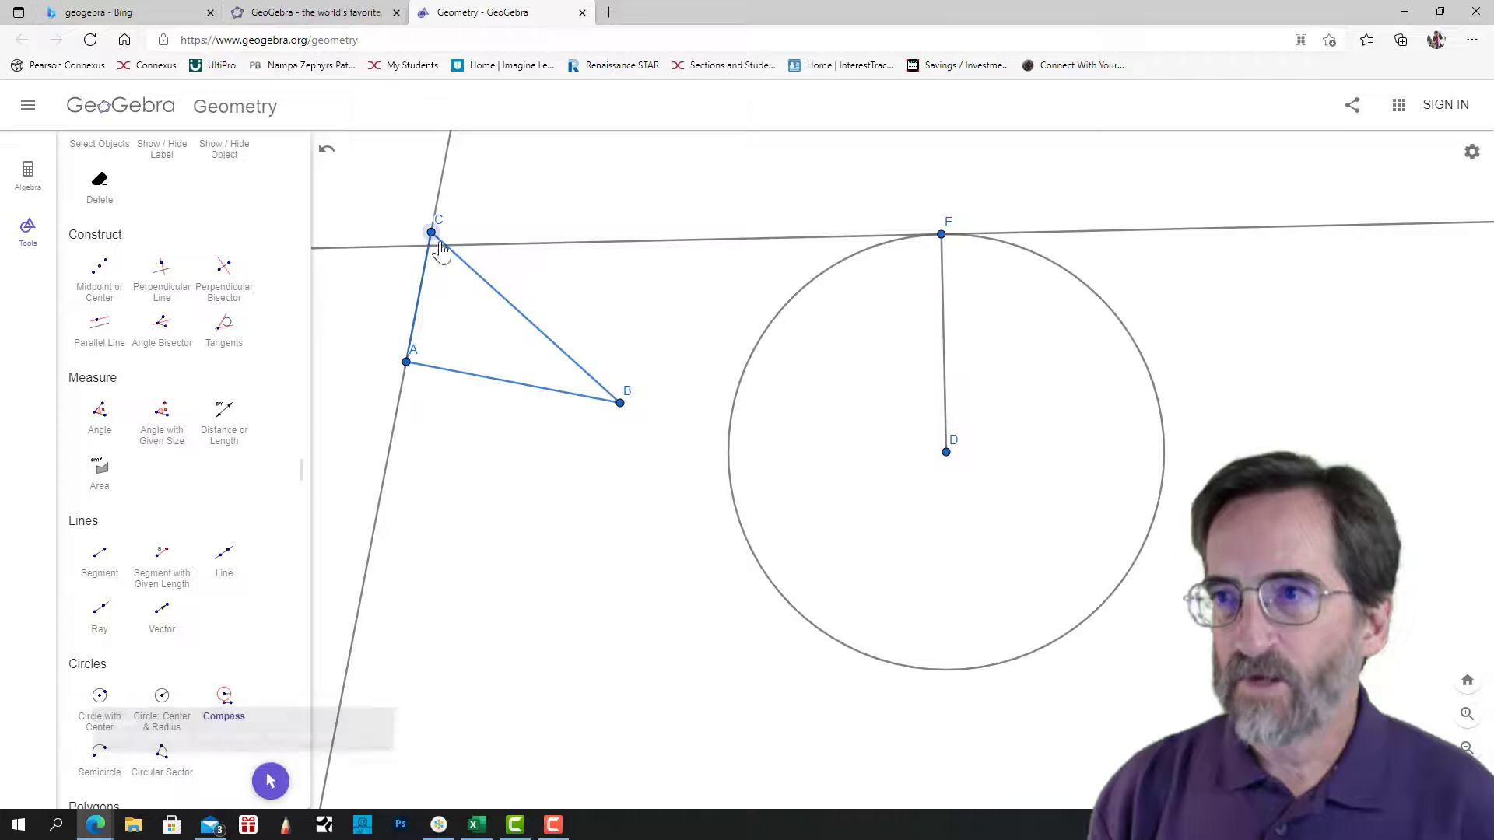
click(620, 404)
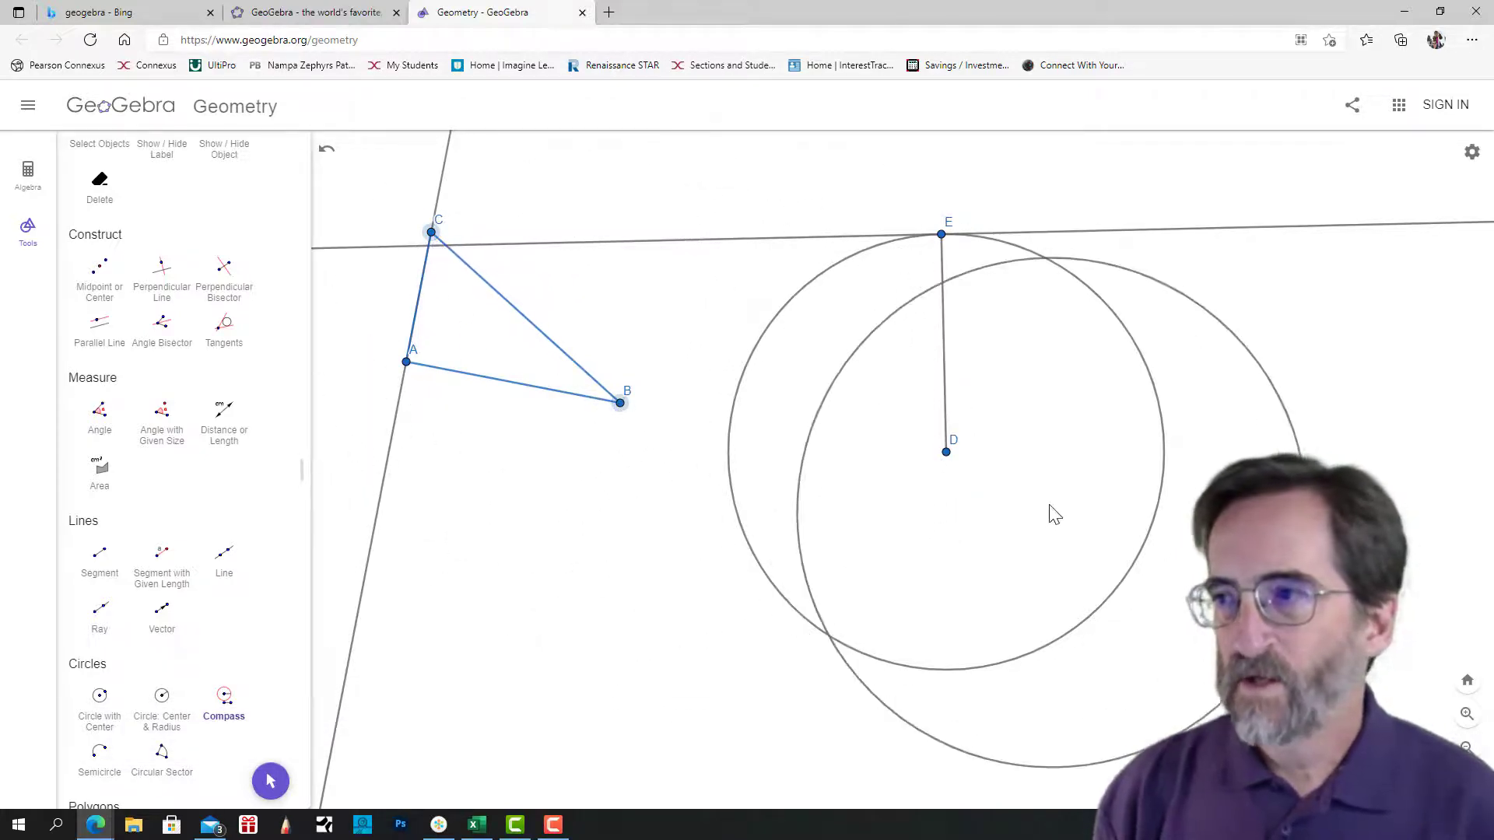
click(946, 454)
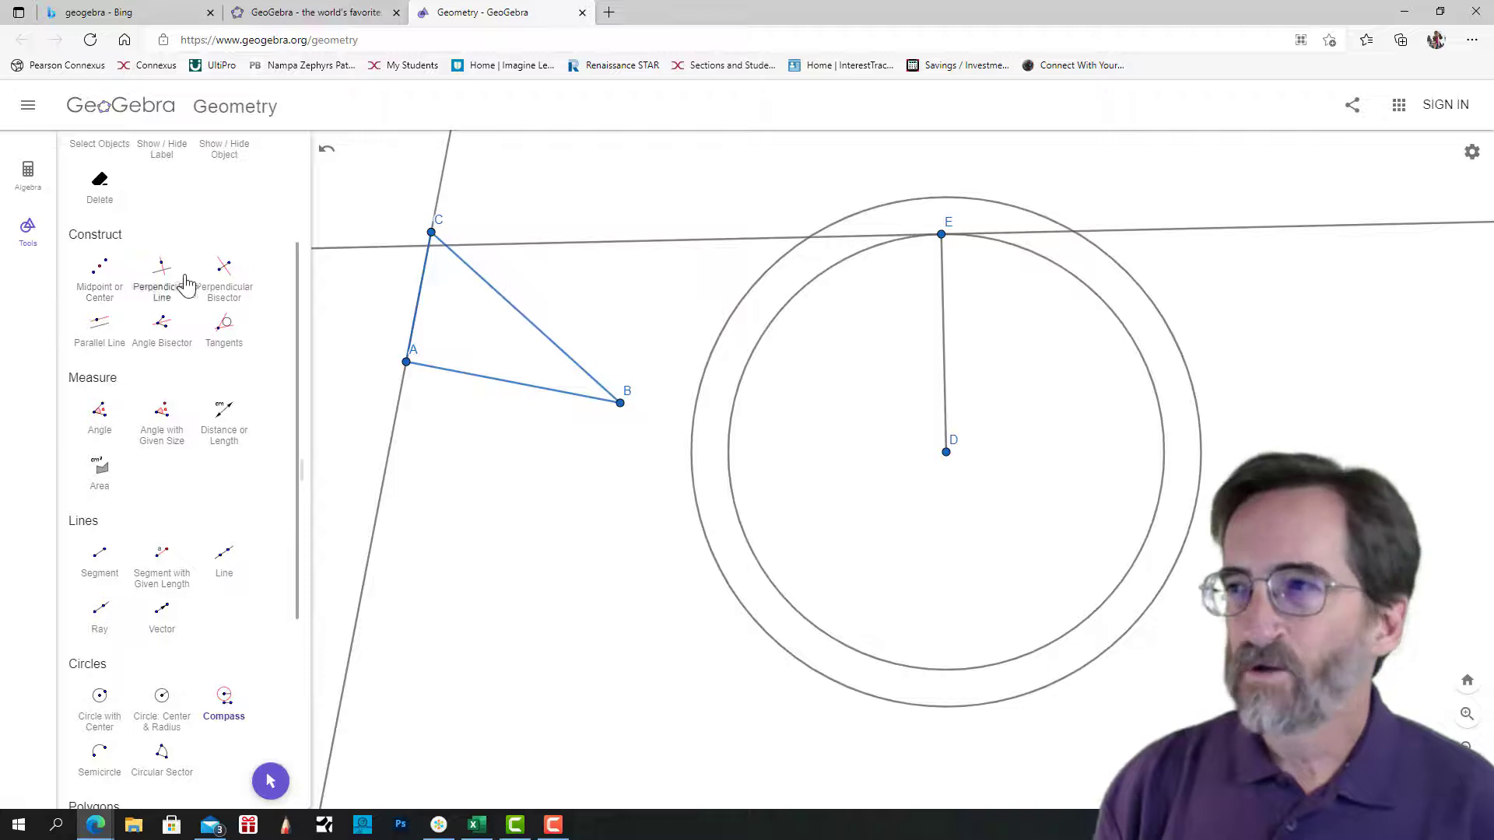
Place a point where the perpendicular line meets the outer circle to the right of E, and connect it to D and E with segments.
scroll(200, 287, up, 3)
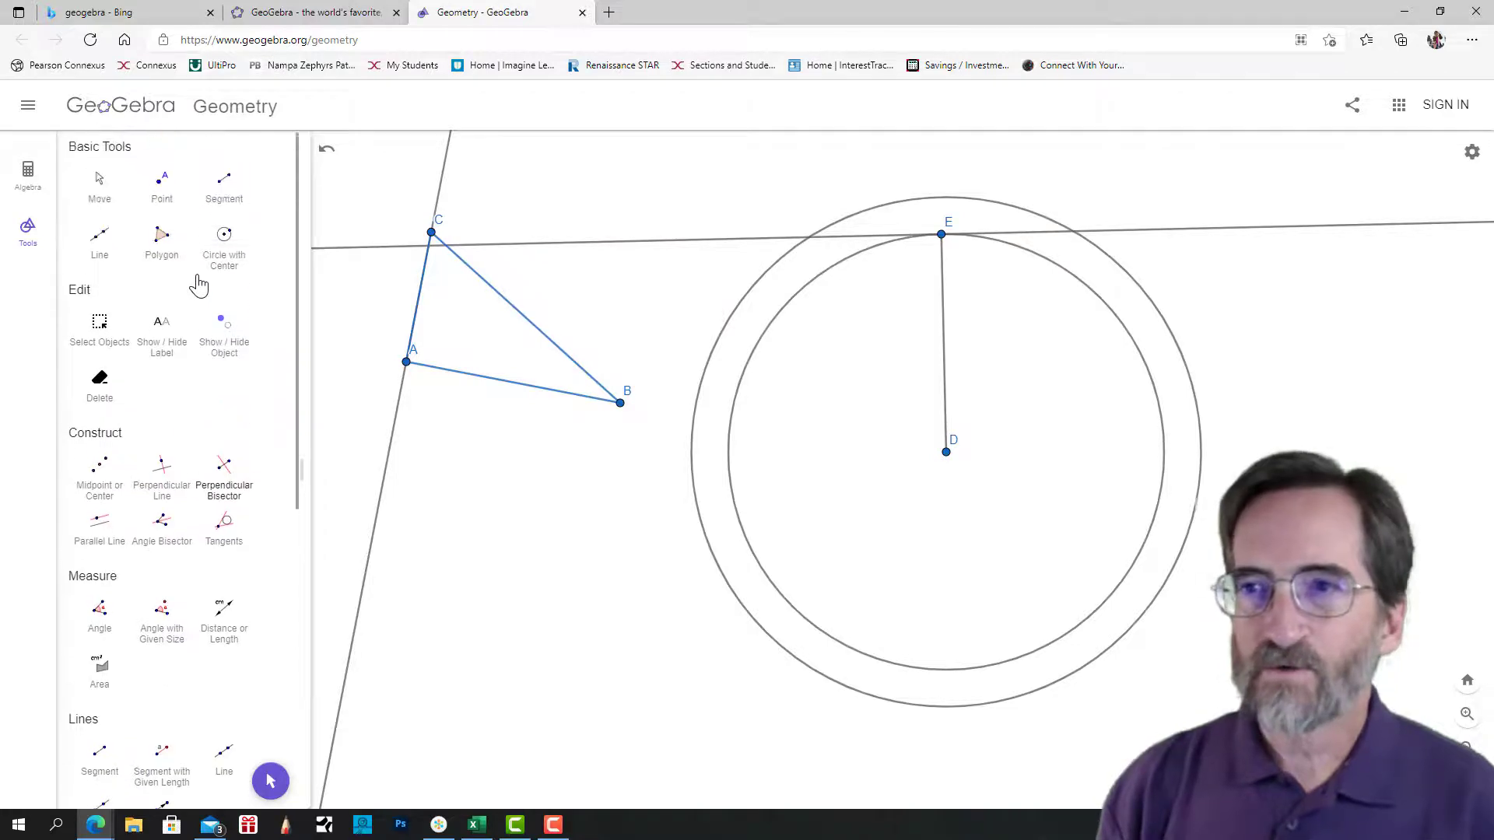
click(162, 191)
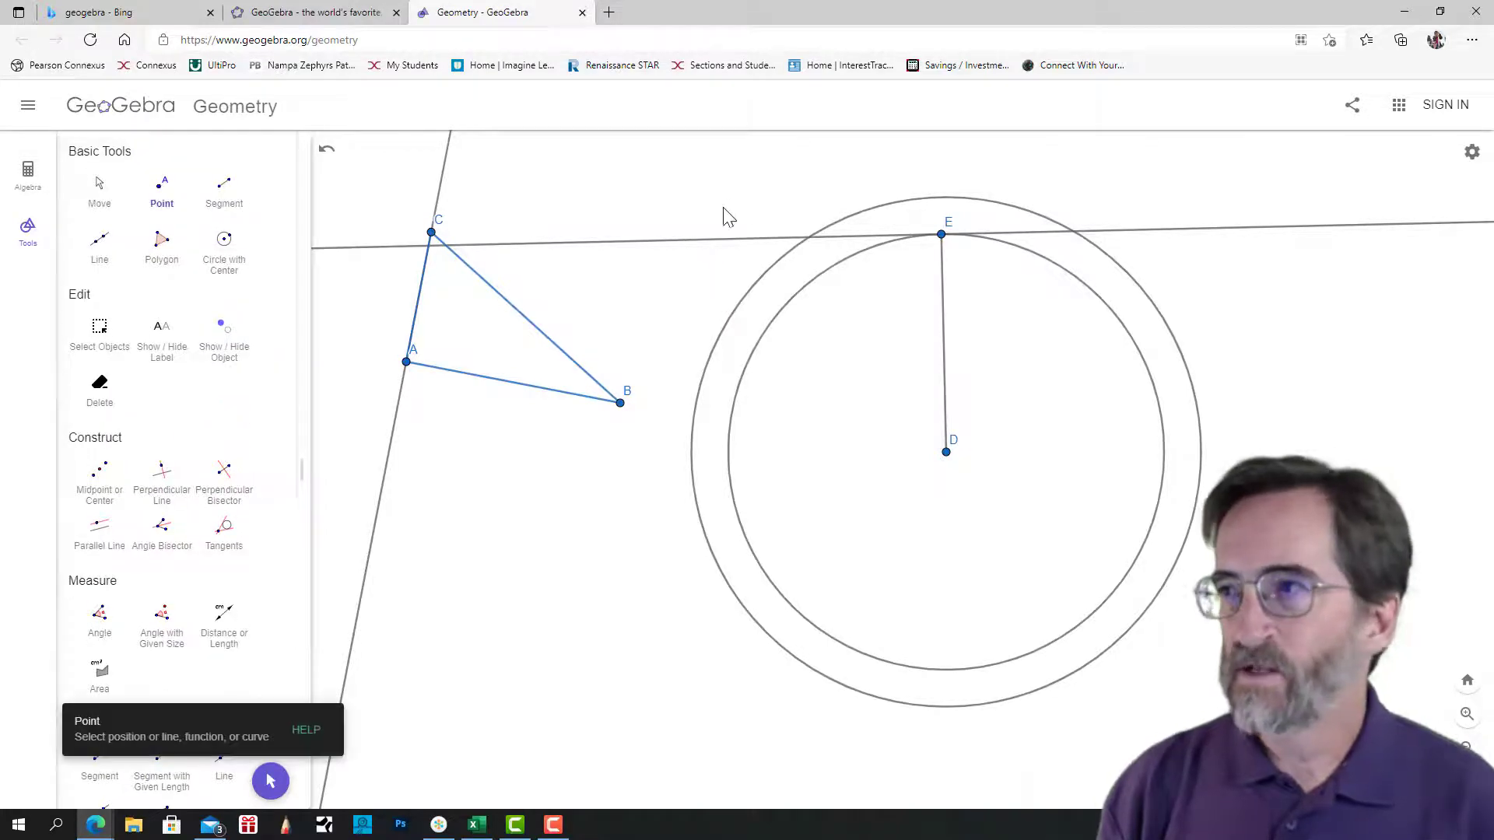
click(1073, 232)
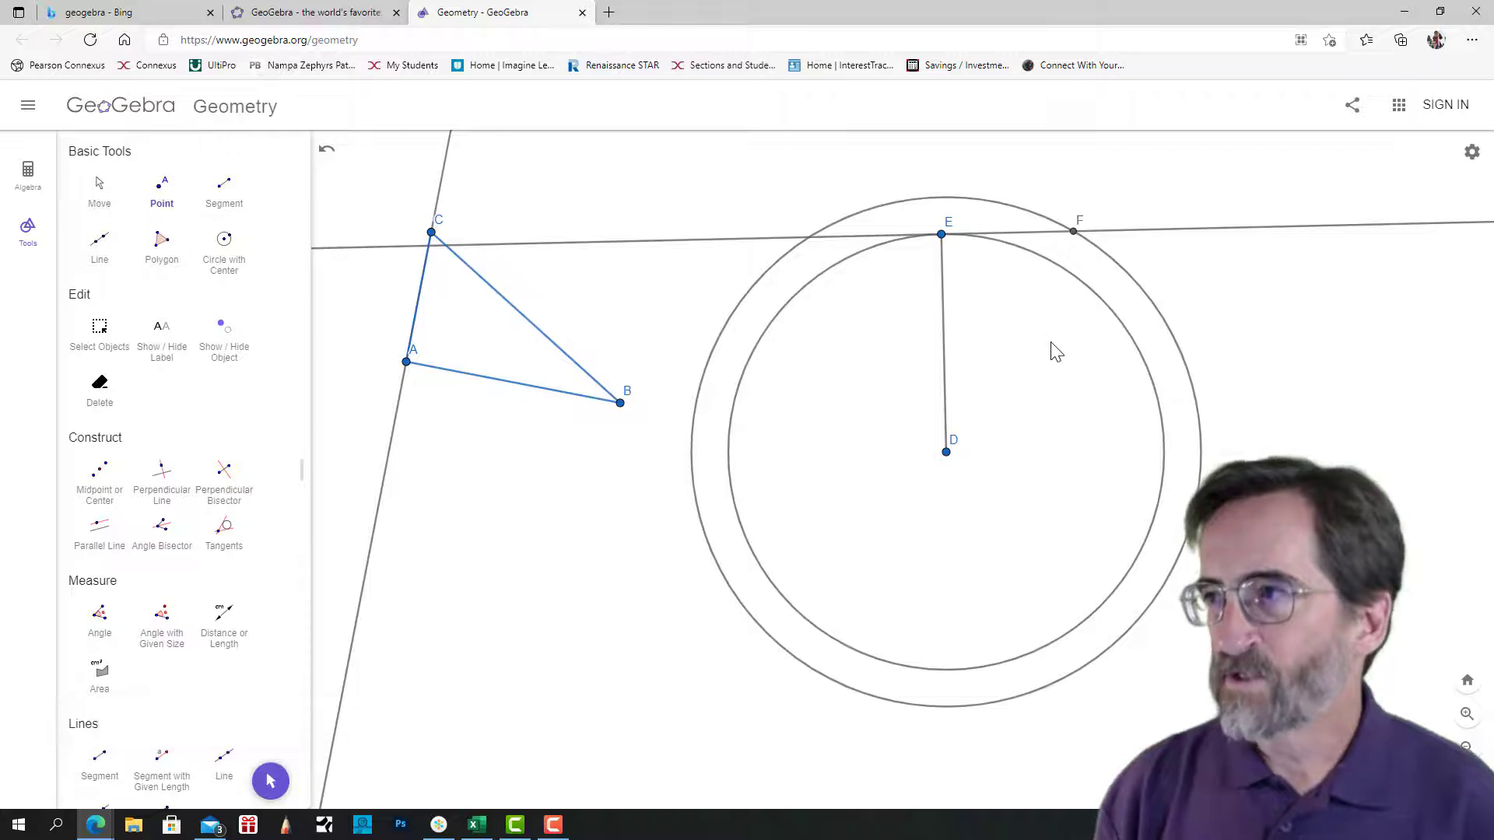
click(224, 186)
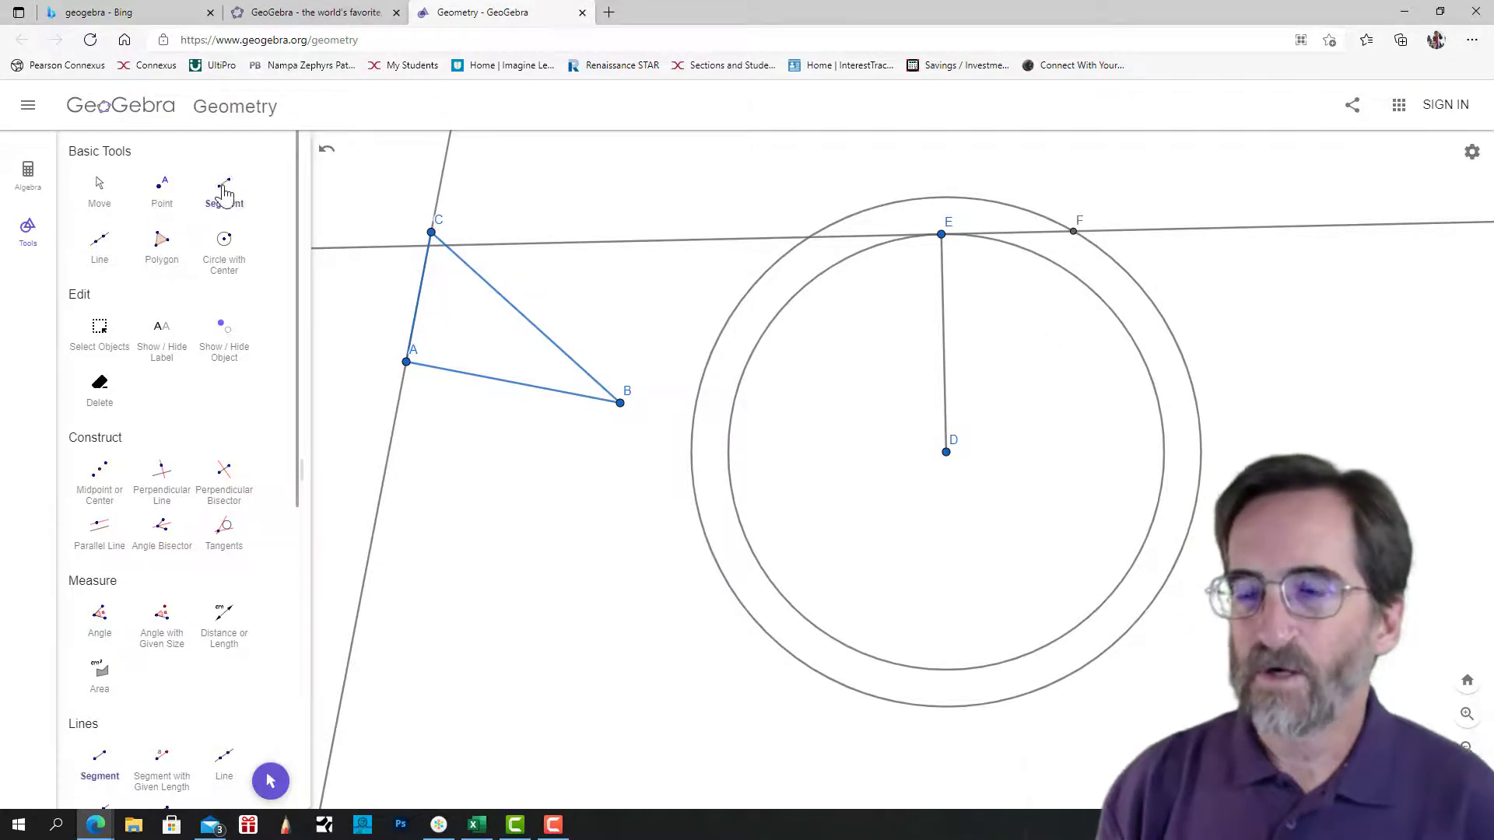
click(947, 453)
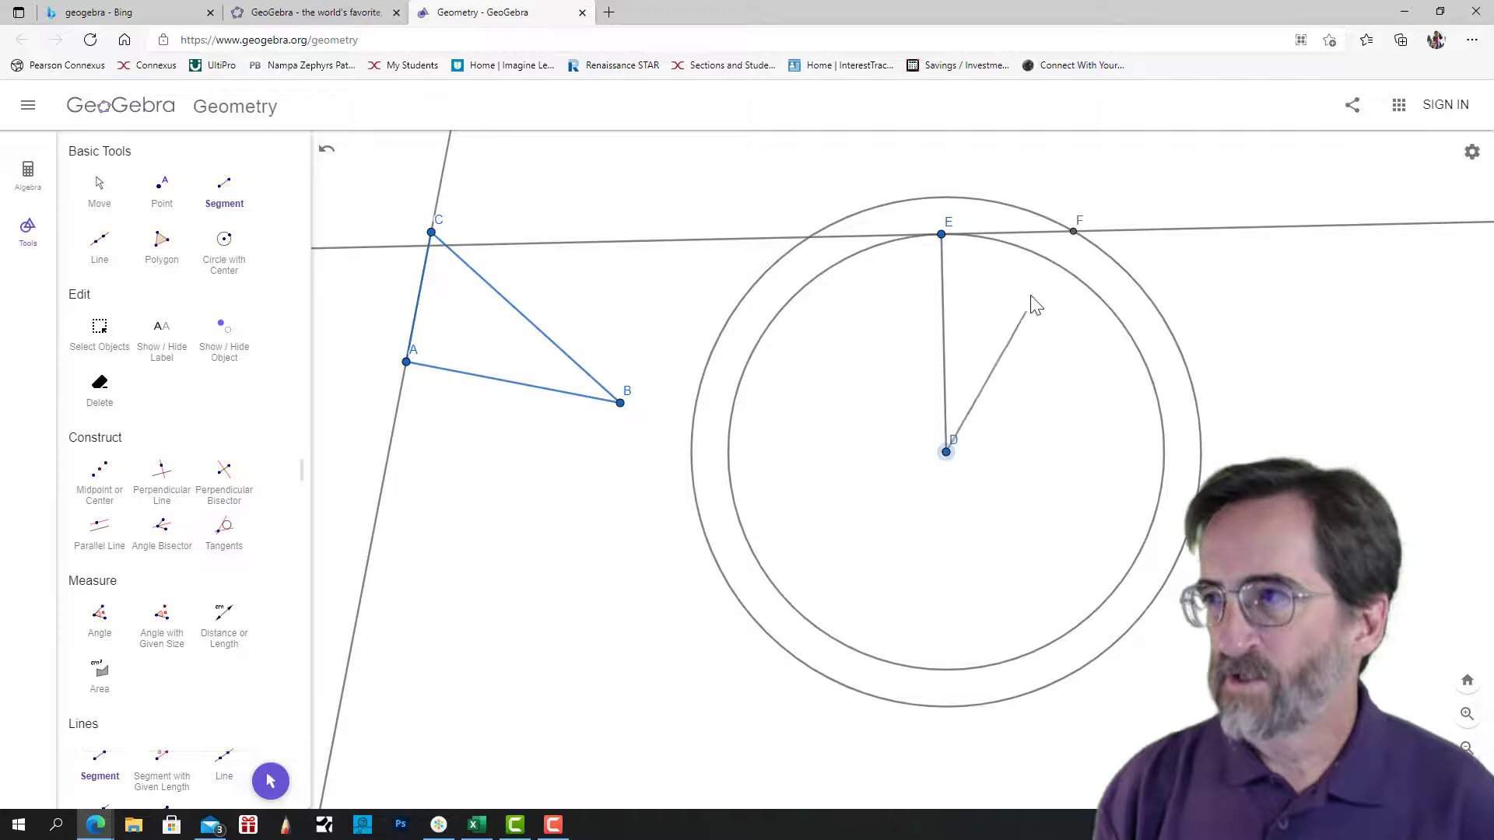
click(1073, 232)
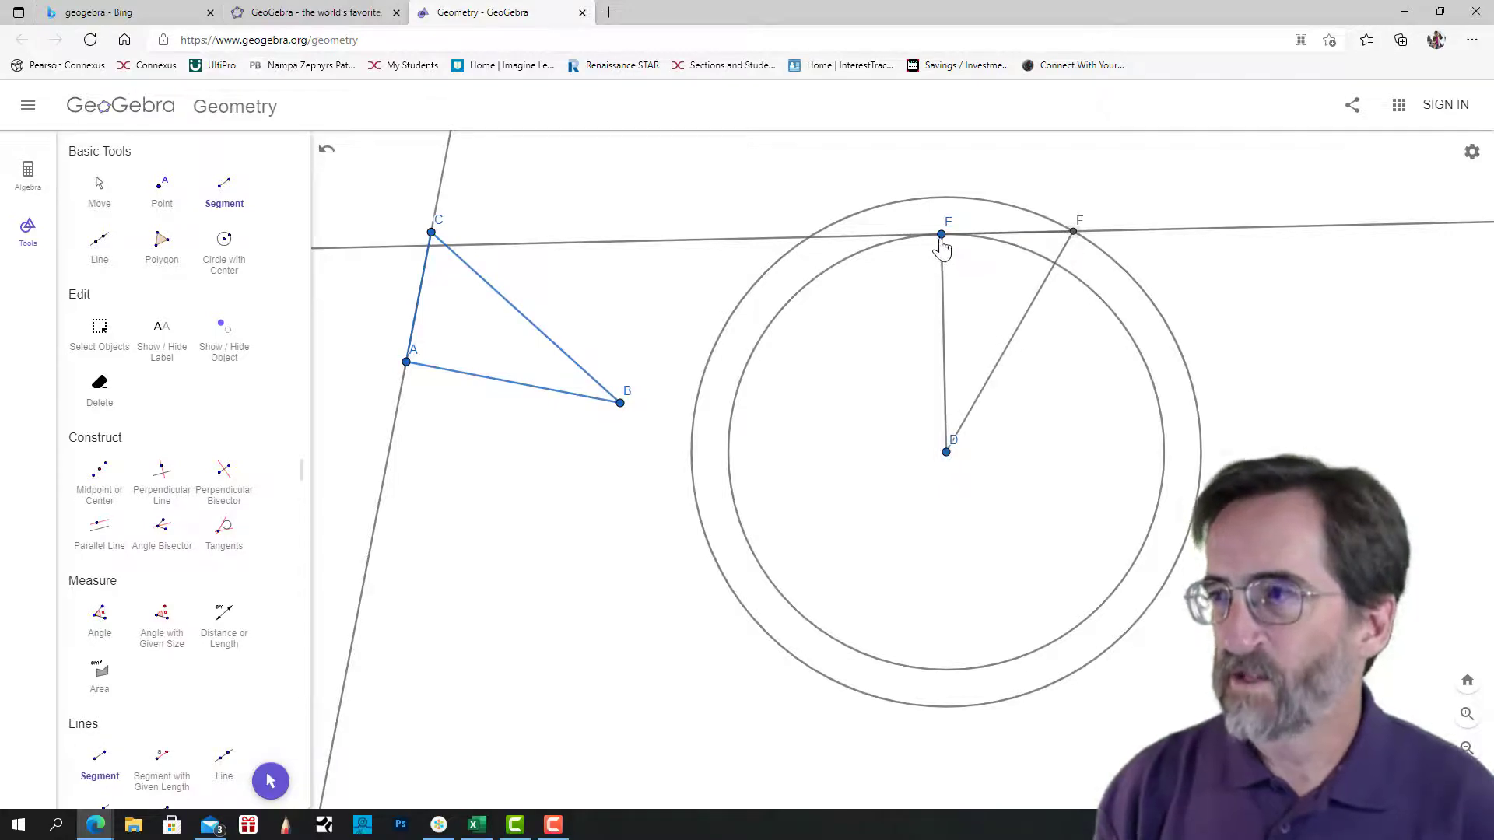
Color all three sides of triangle DEF red: EF, DE and DF.
click(100, 188)
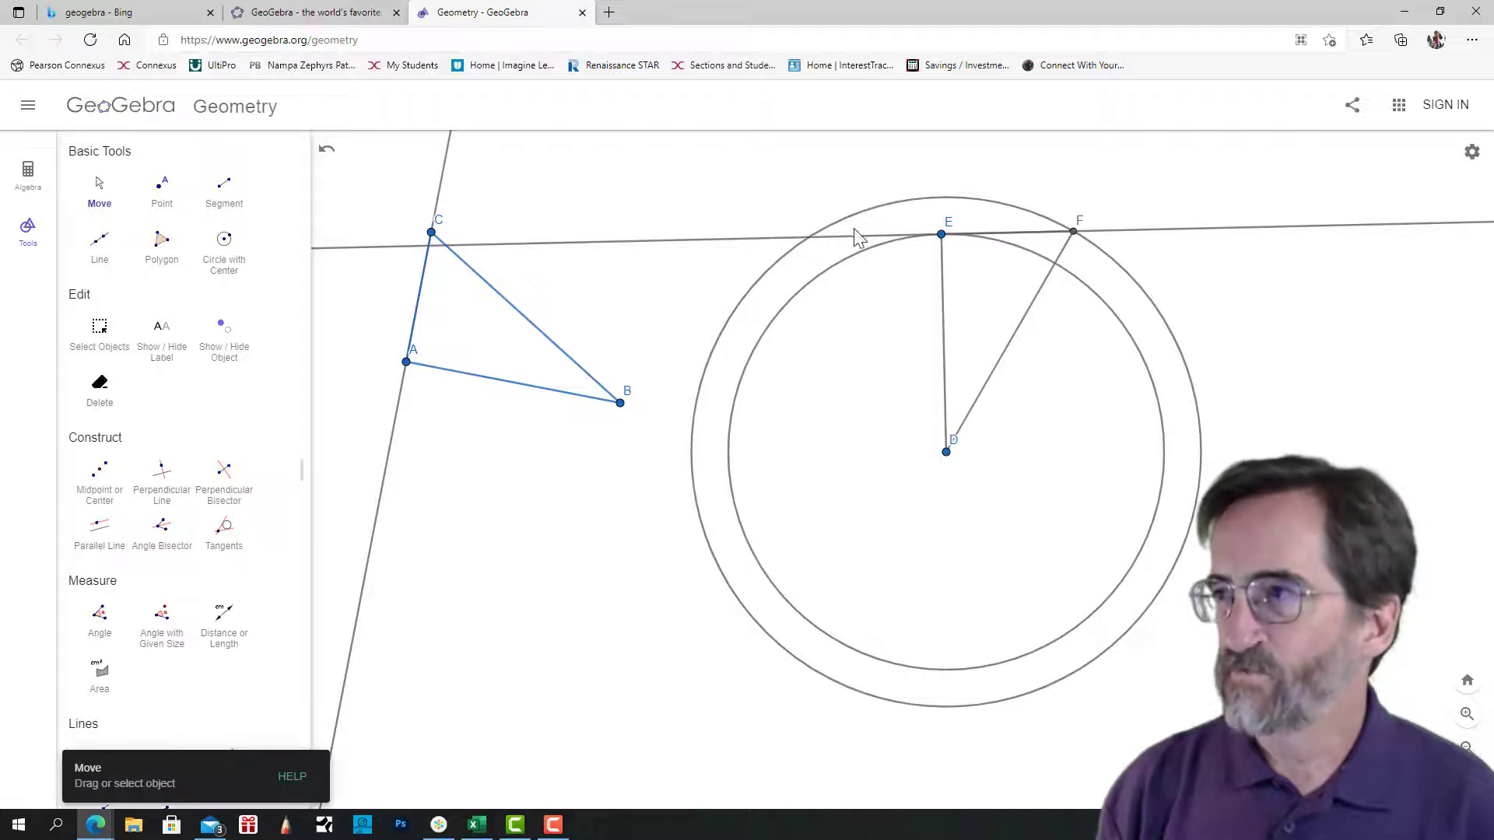
click(1002, 233)
click(1043, 205)
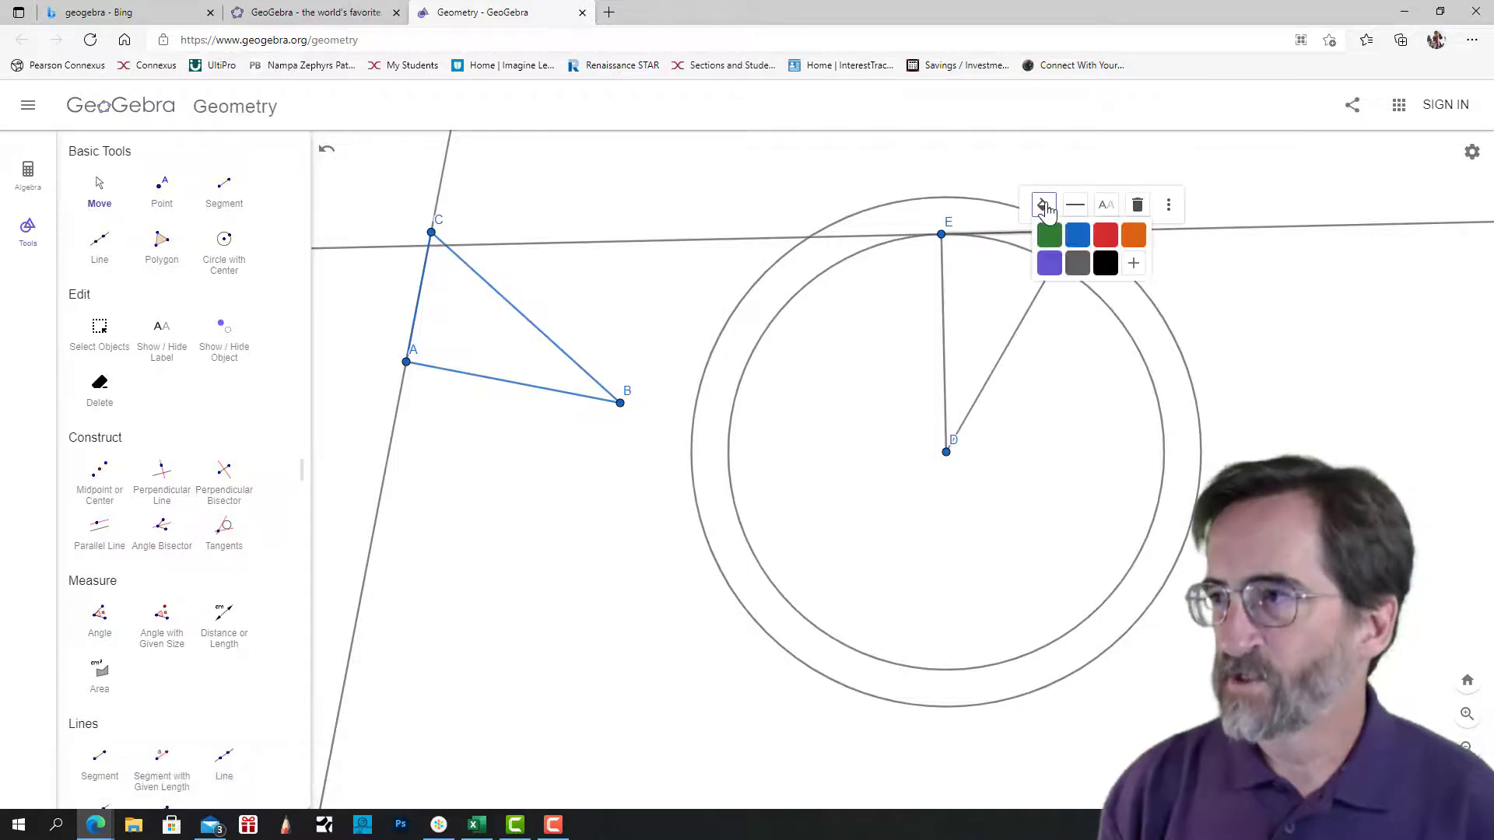
click(1105, 234)
key(Escape)
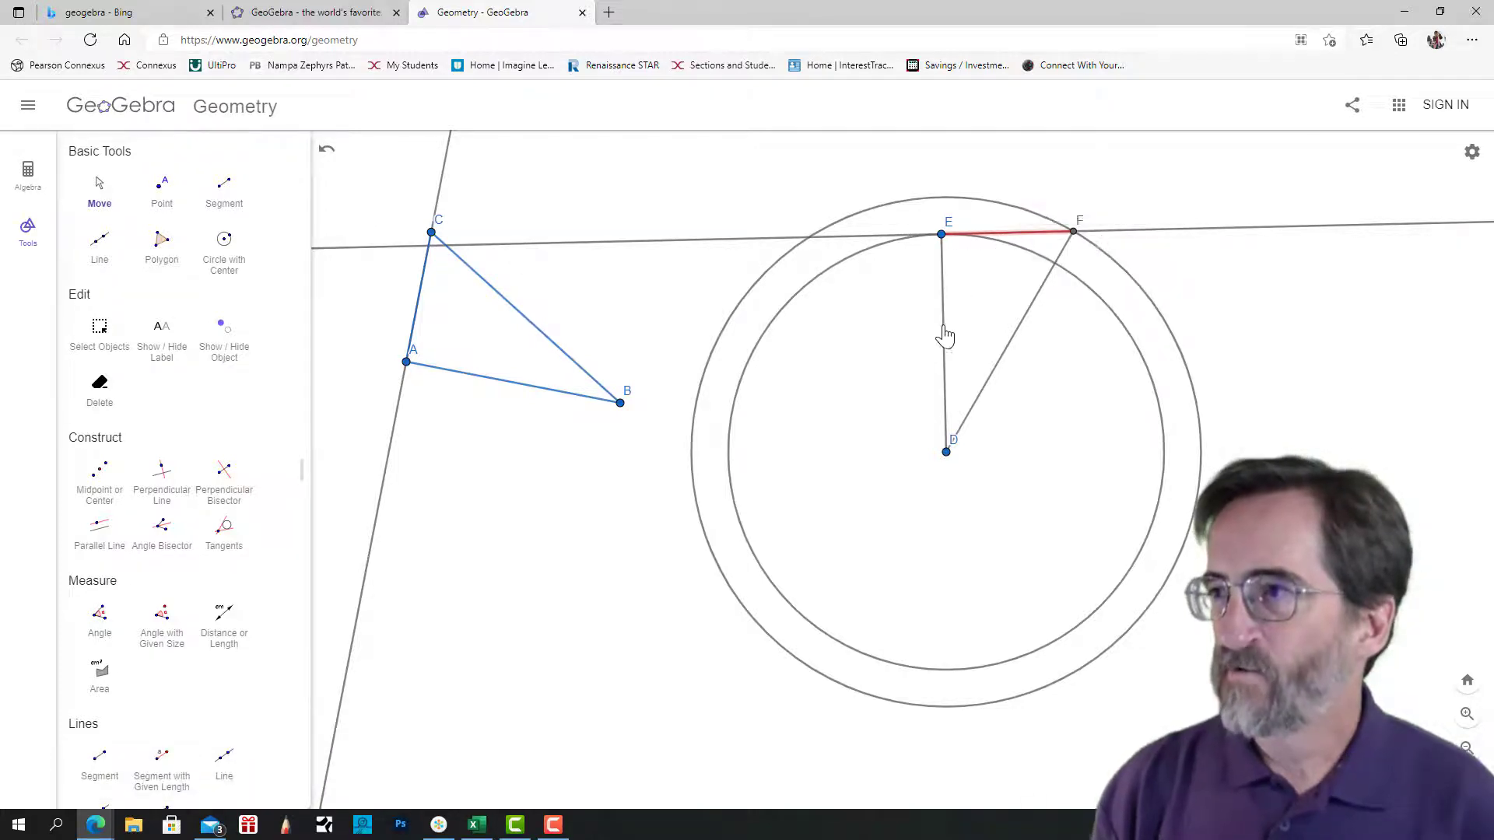
click(1004, 235)
click(980, 208)
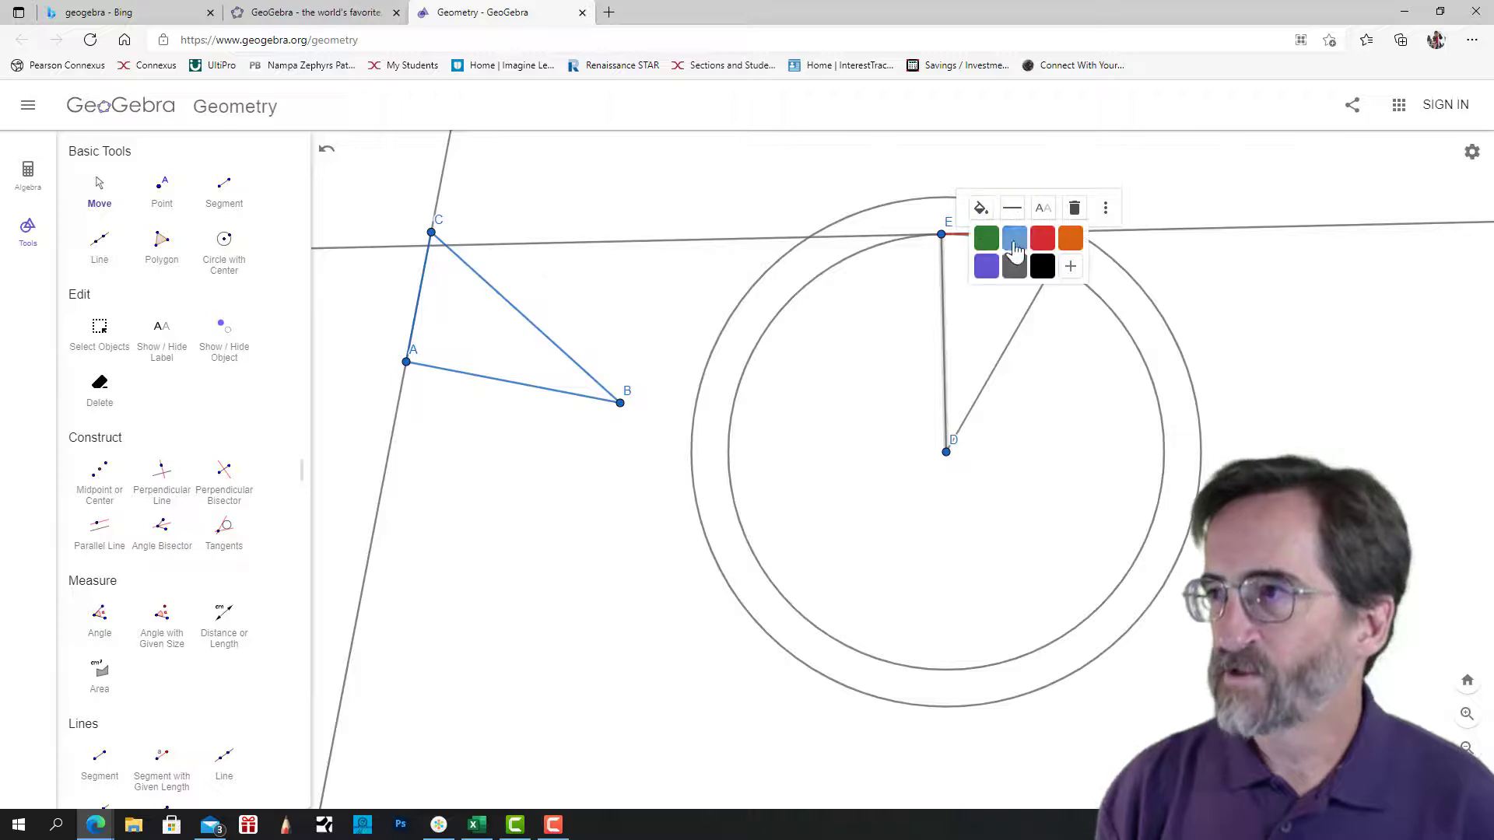
click(1042, 239)
click(1022, 339)
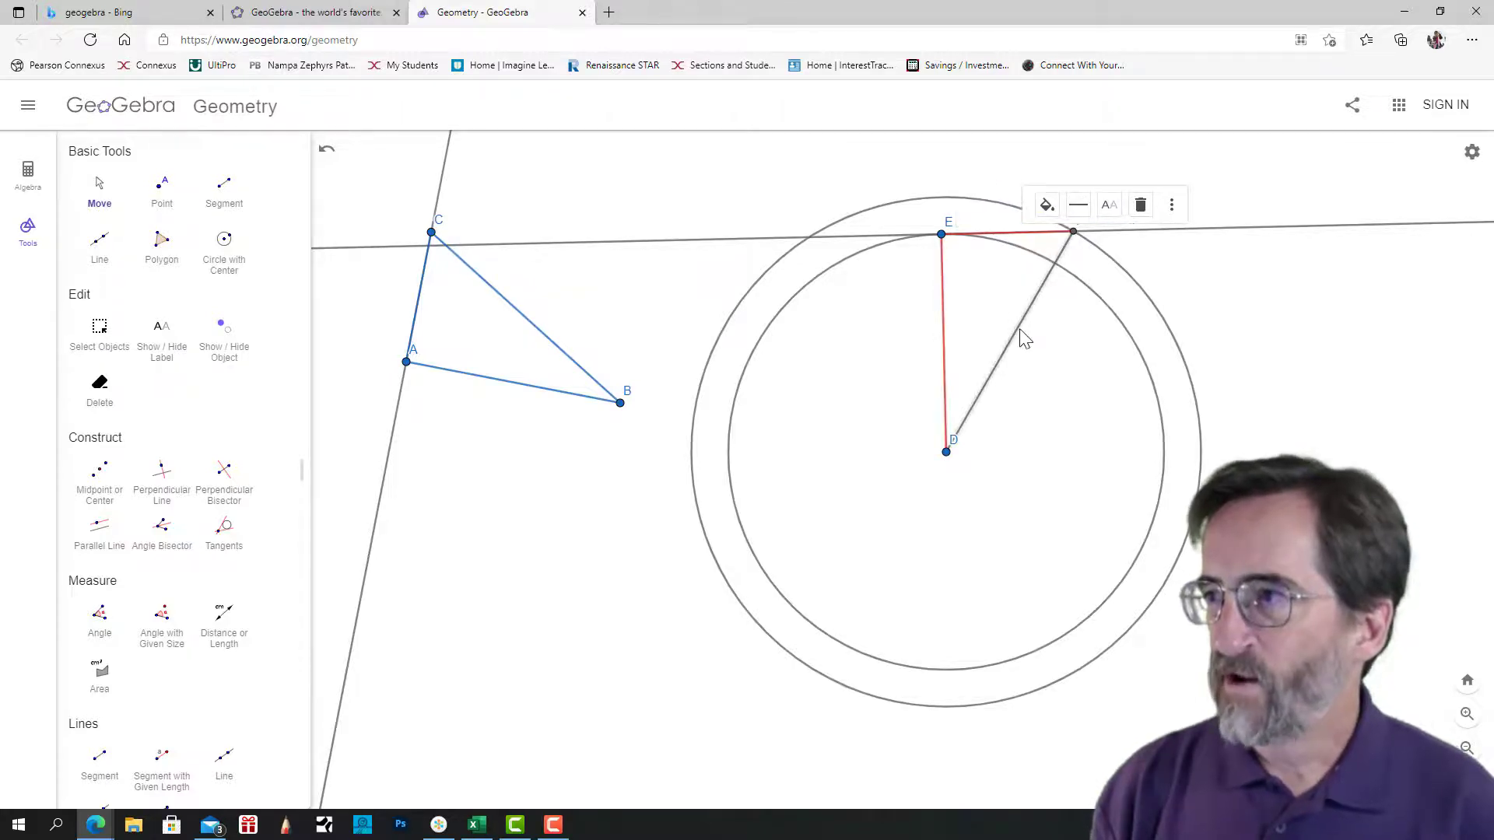
click(1045, 205)
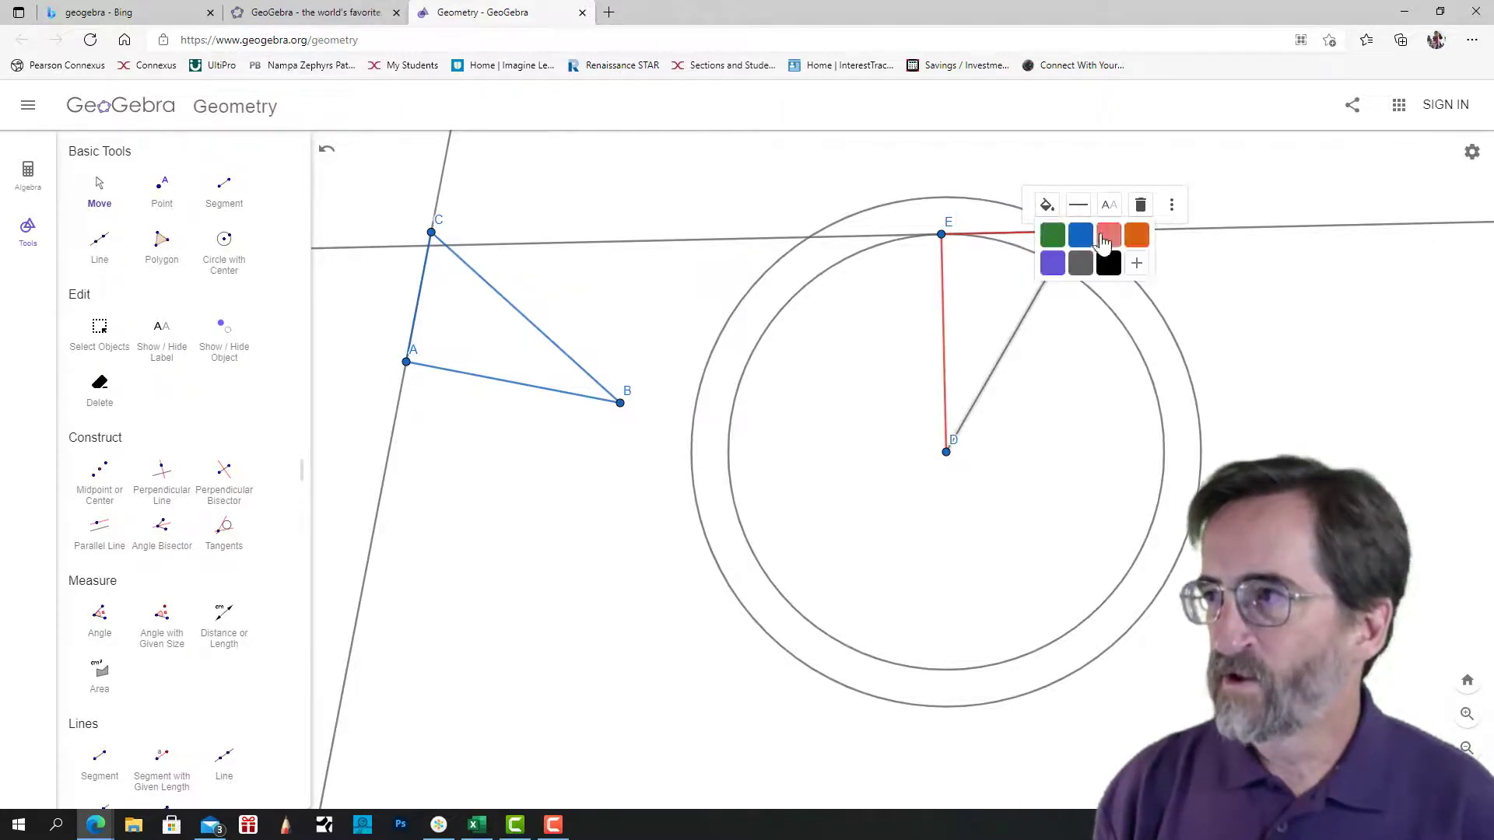
click(1109, 235)
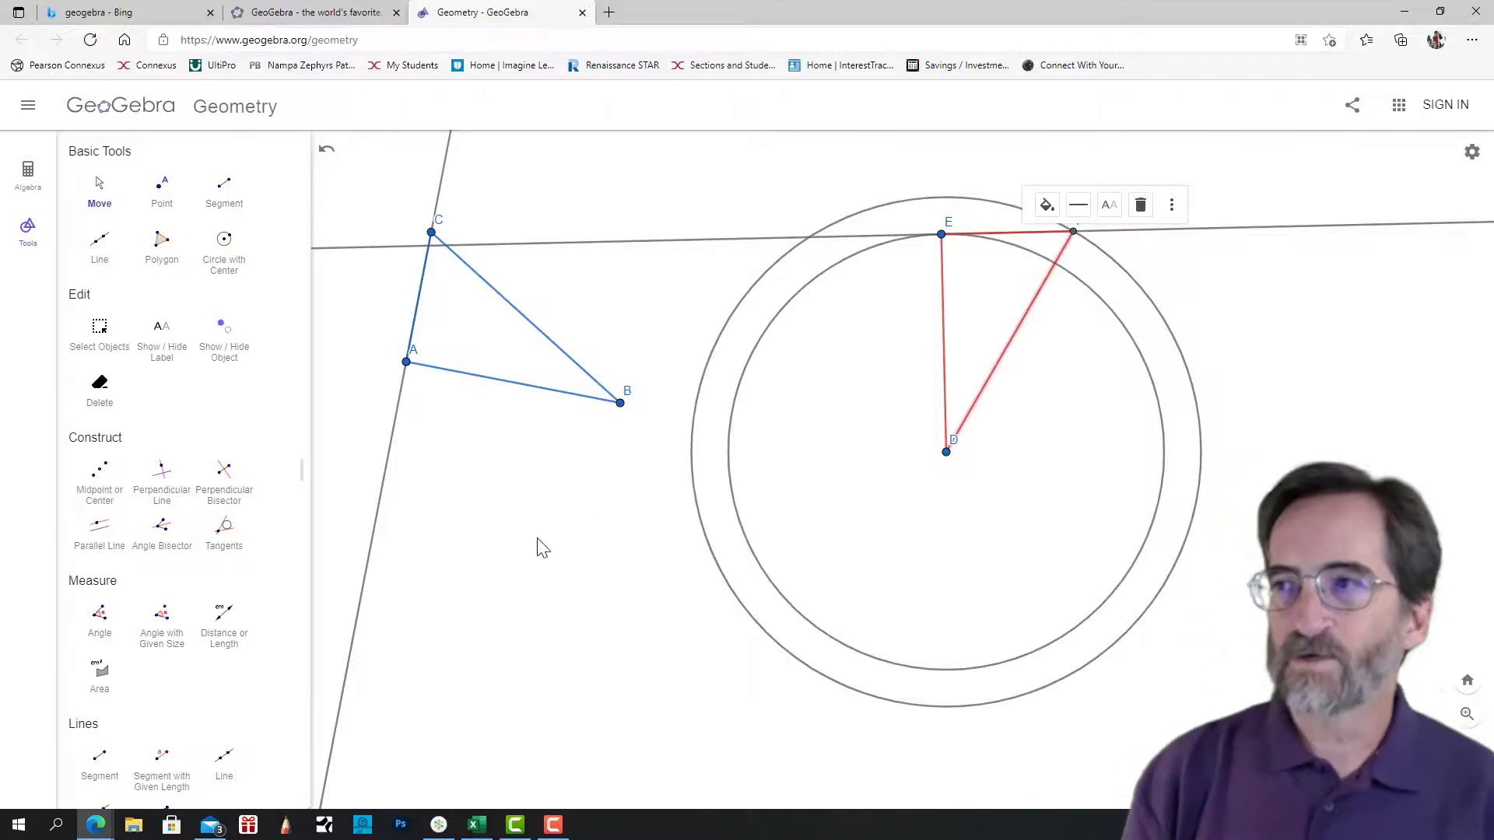
click(513, 616)
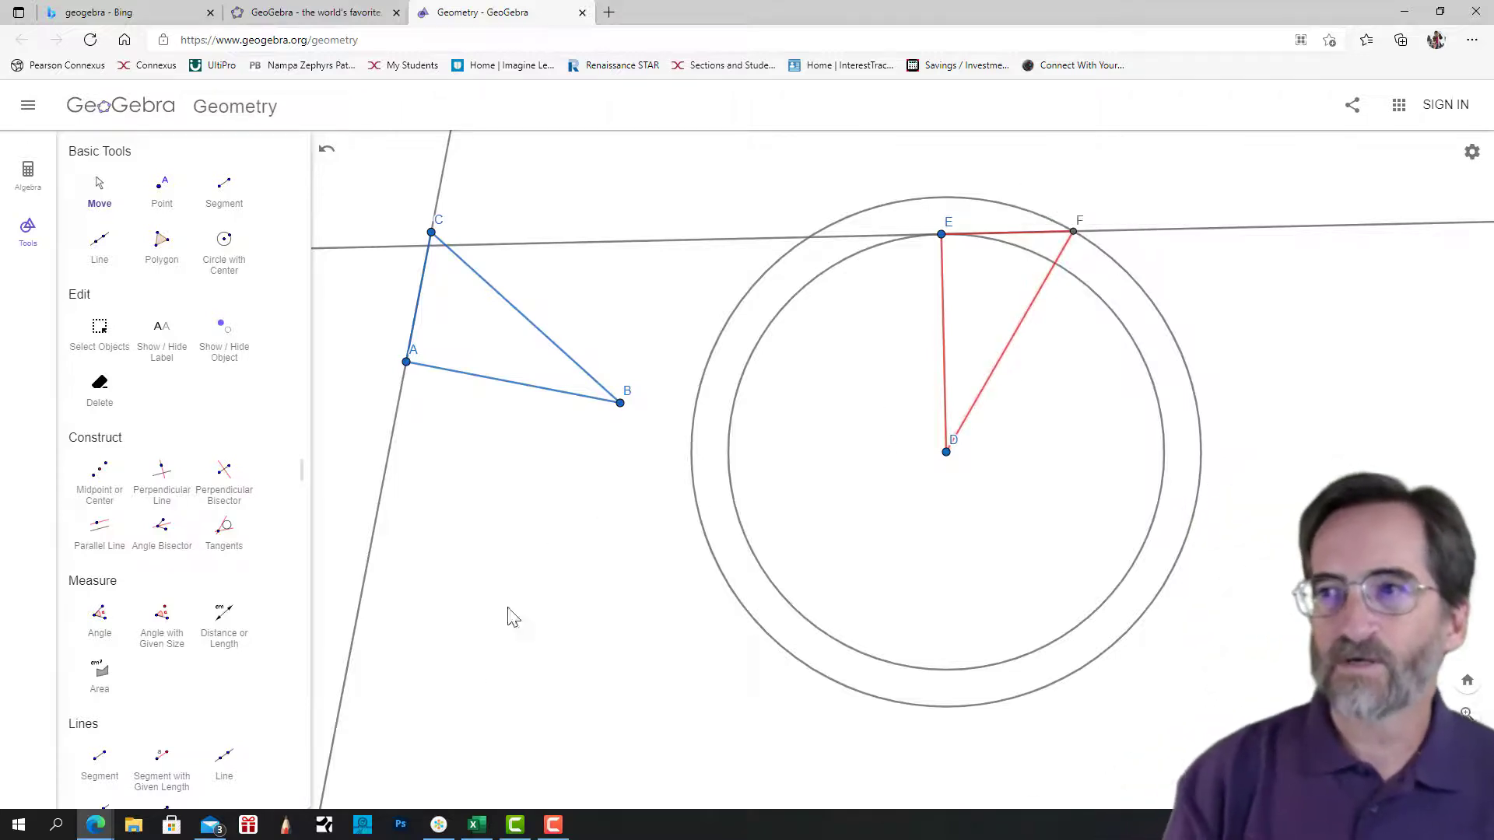
Test the copied triangle by moving C, B and D slightly, turning E counterclockwise around its circle, and moving B farther from A.
click(101, 196)
mouse_move(426, 234)
mouse_down()
mouse_move(437, 176)
mouse_move(418, 330)
mouse_move(446, 170)
mouse_move(454, 246)
mouse_up()
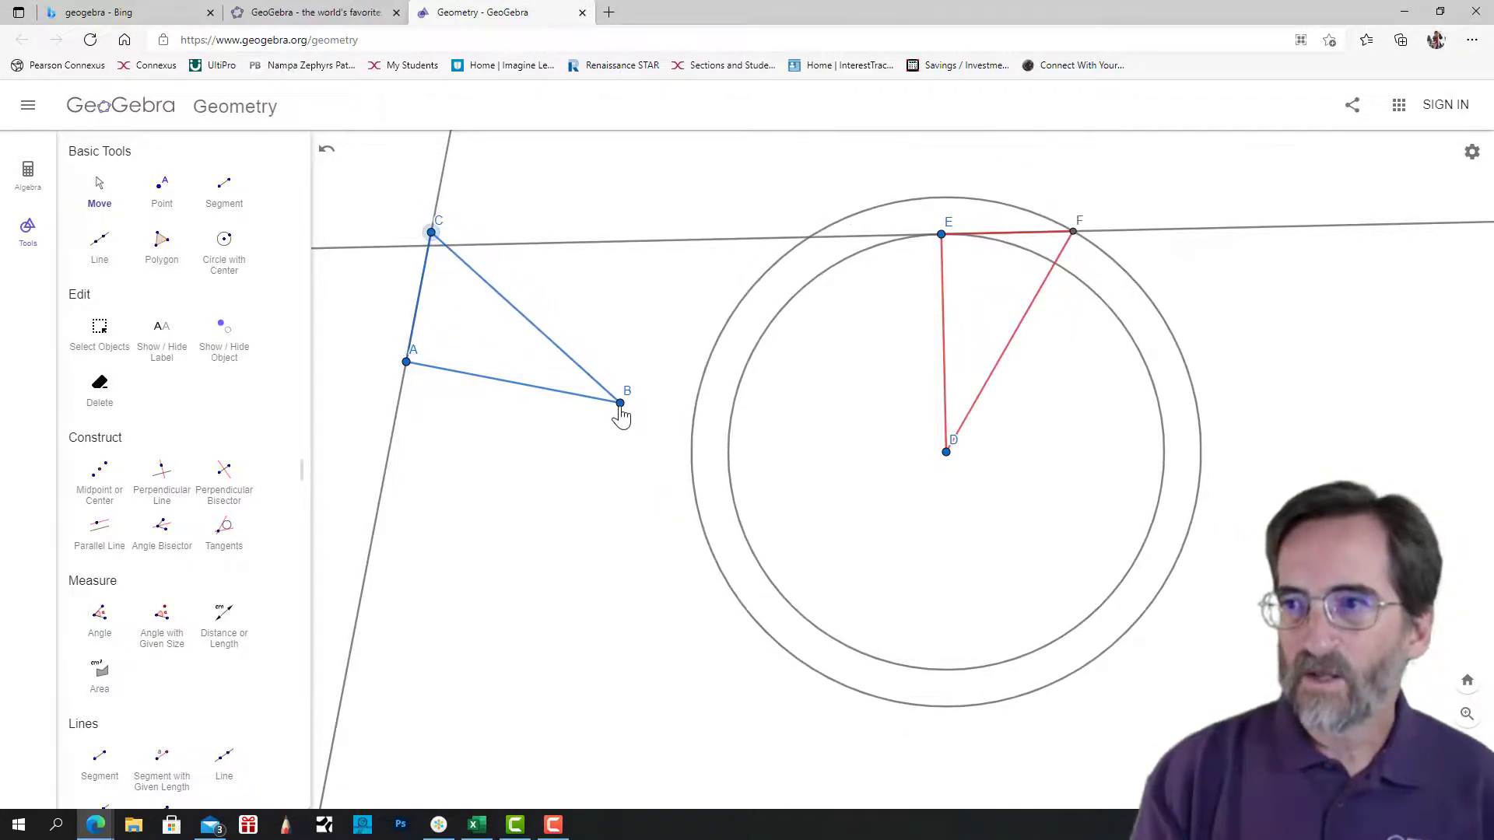
mouse_move(620, 404)
mouse_down()
mouse_move(511, 400)
mouse_move(699, 323)
mouse_move(661, 287)
mouse_move(643, 387)
mouse_move(641, 303)
mouse_move(601, 223)
mouse_move(618, 368)
mouse_move(607, 416)
mouse_up()
drag(947, 451, 986, 454)
drag(981, 251, 884, 311)
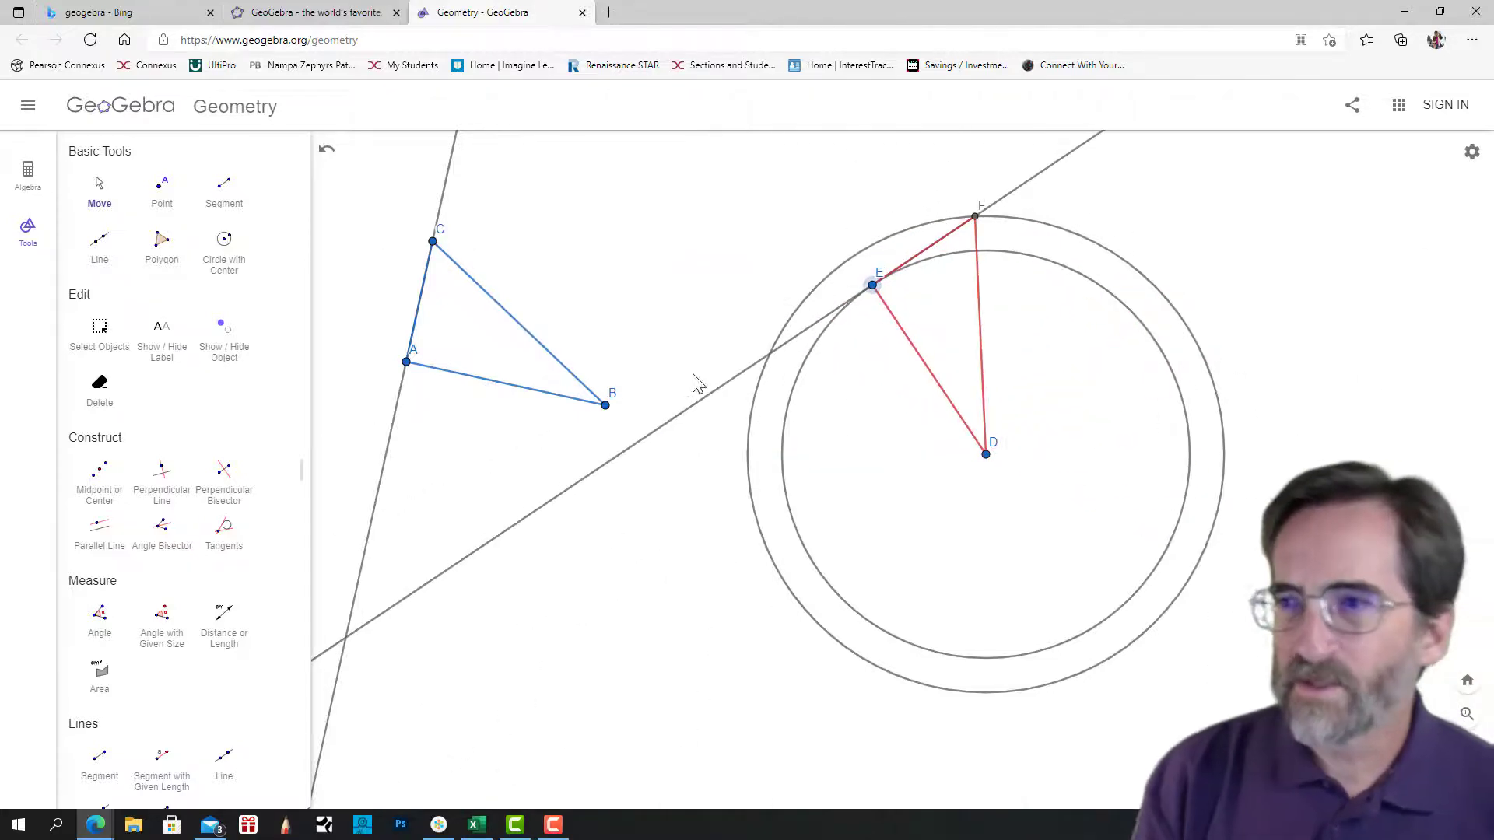
drag(611, 409, 639, 416)
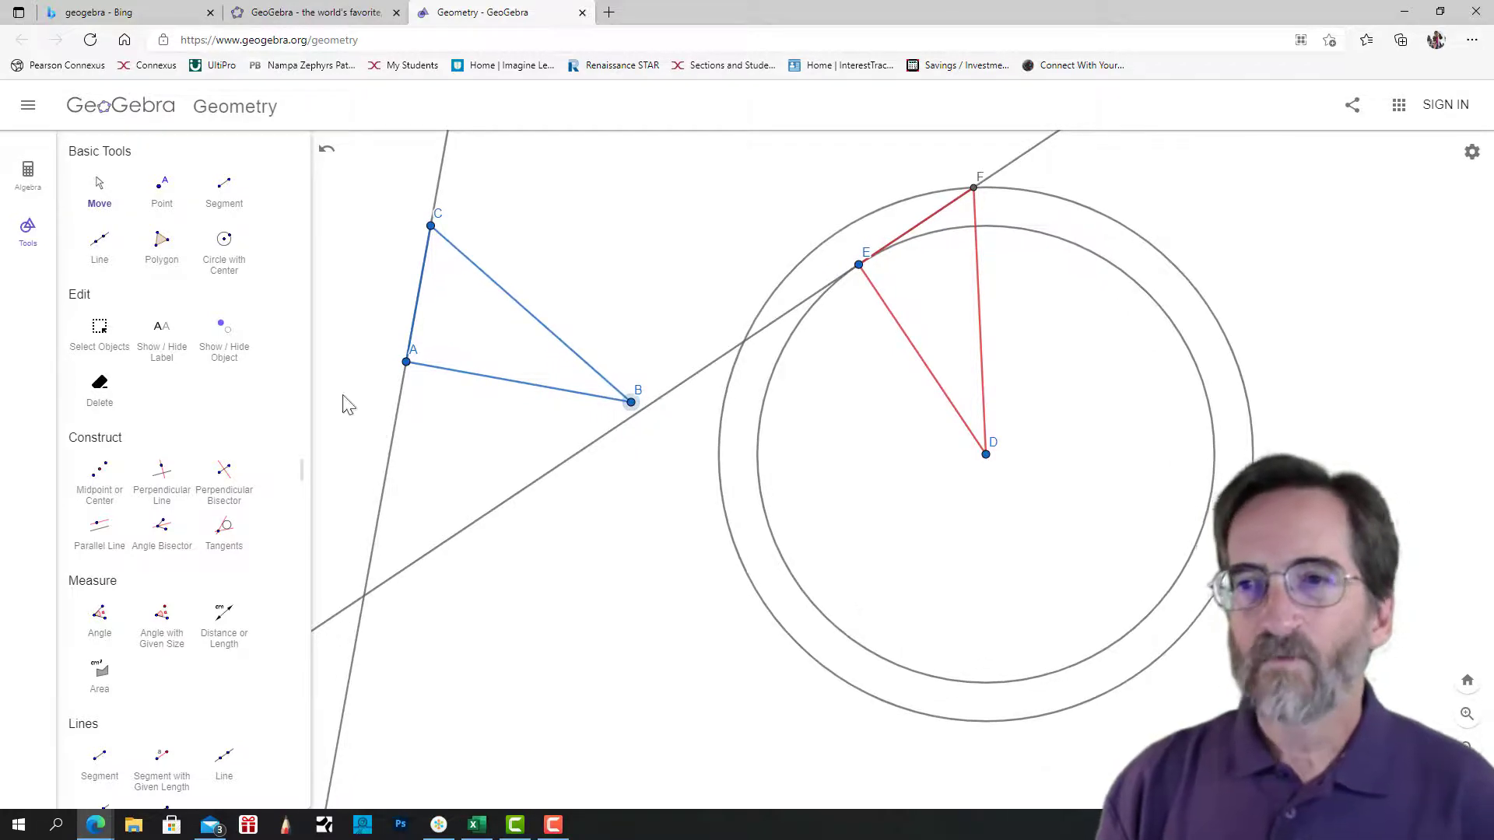
Change the outer circle around D to a dotted line style.
click(726, 515)
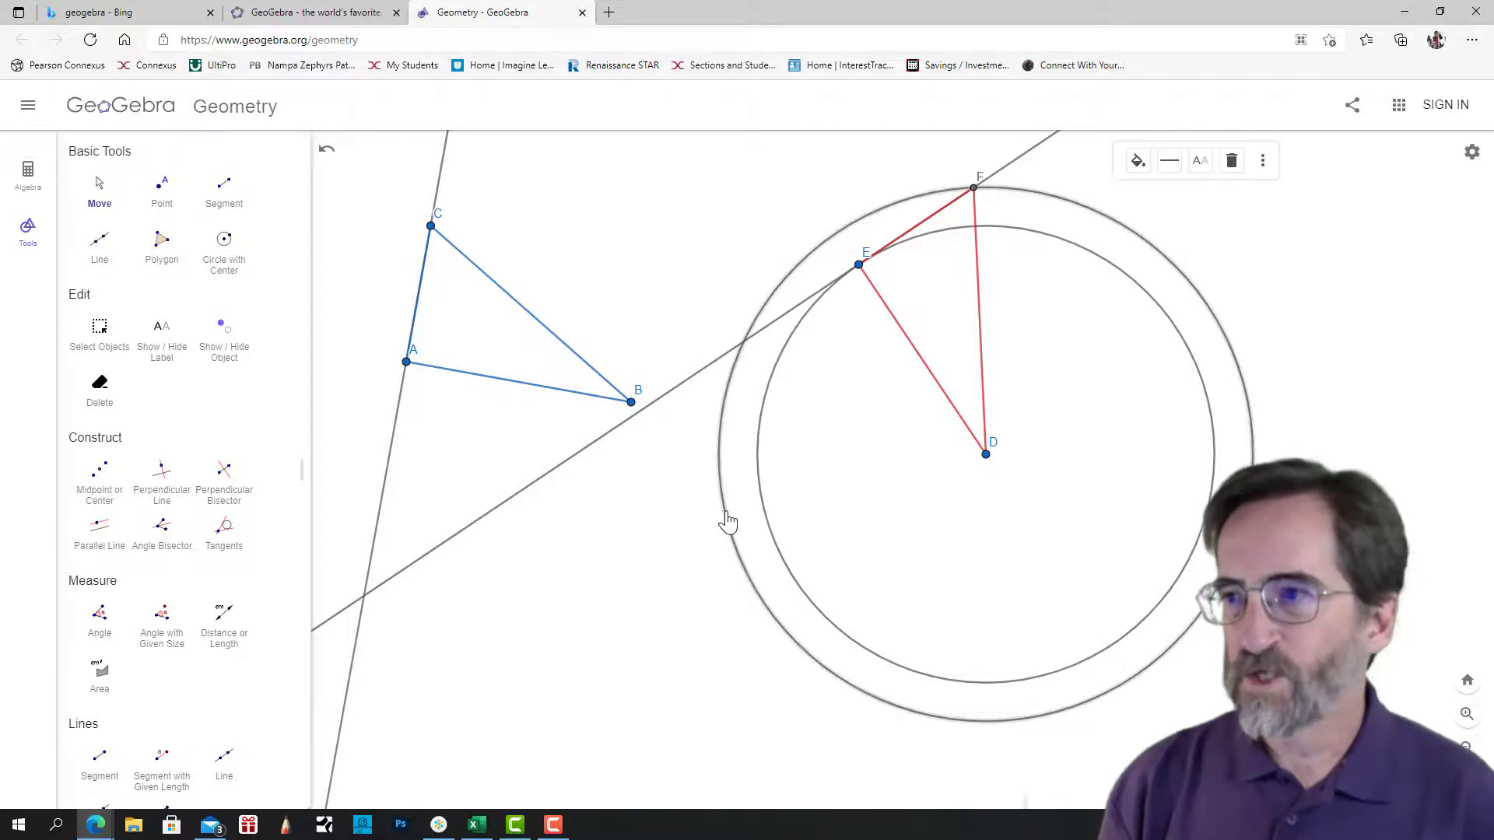
right_click(727, 519)
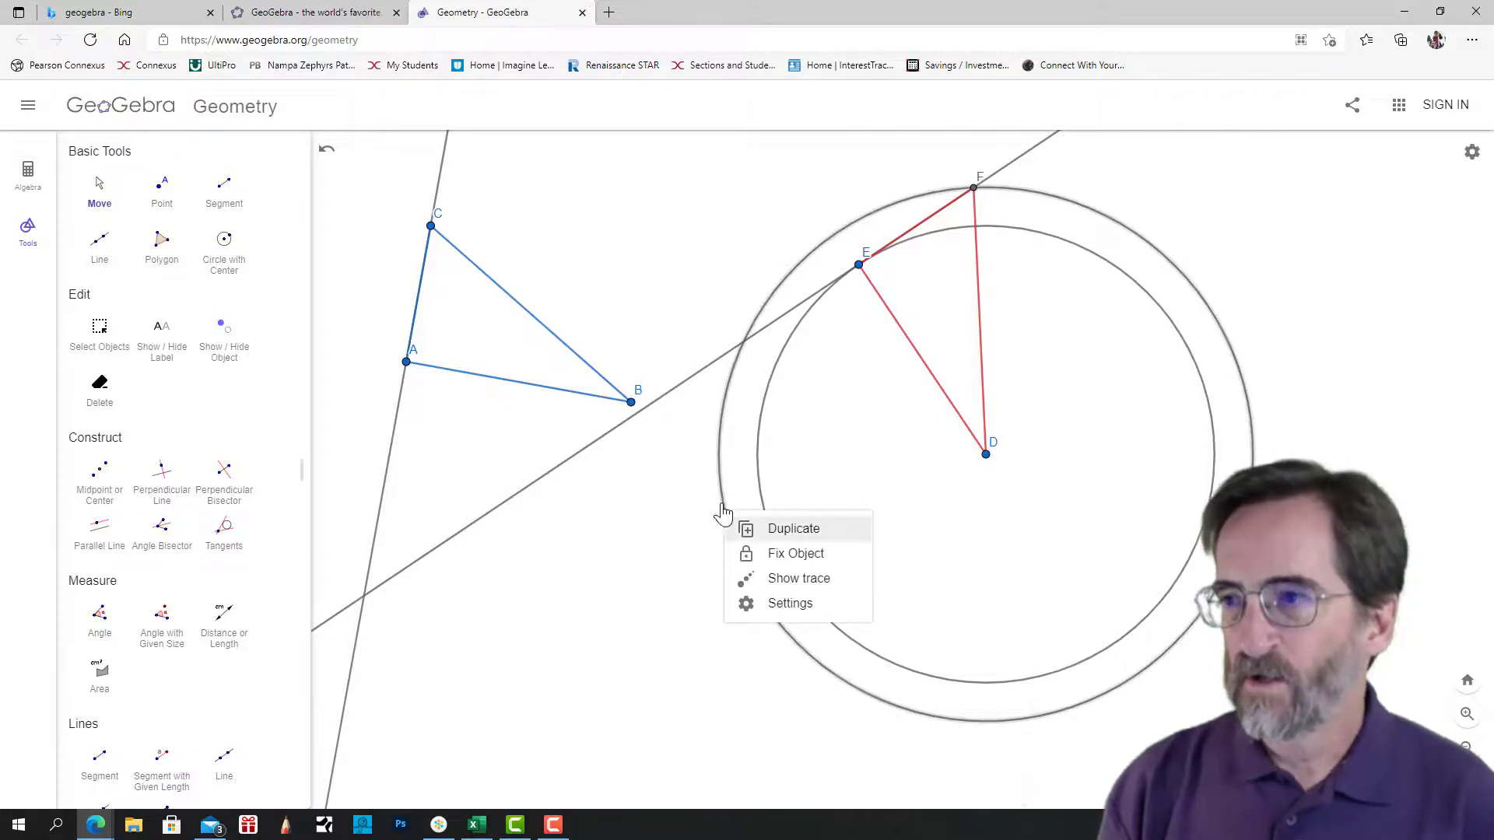
key(Escape)
click(722, 514)
click(1170, 161)
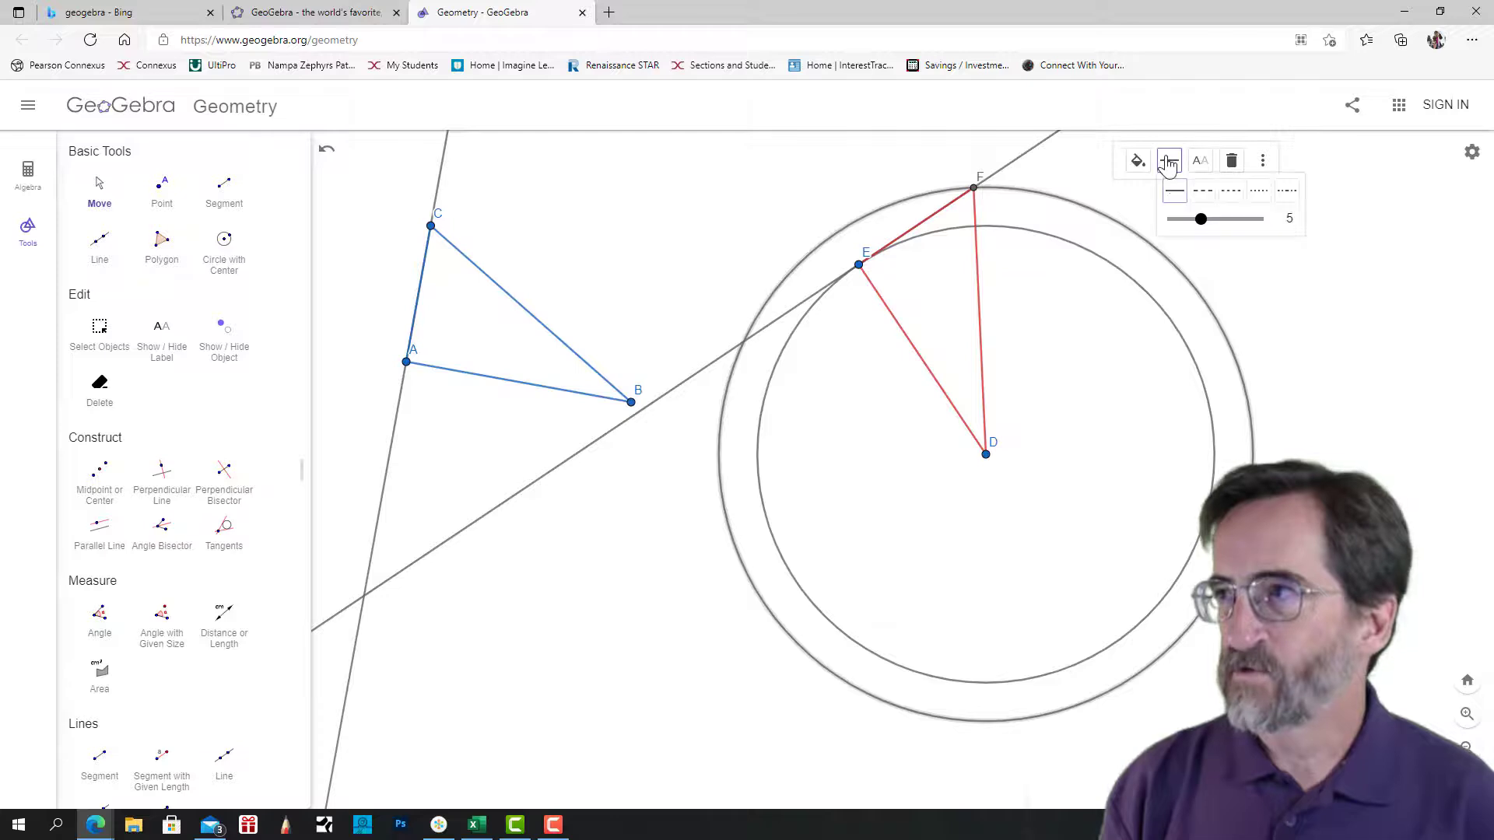
click(1259, 191)
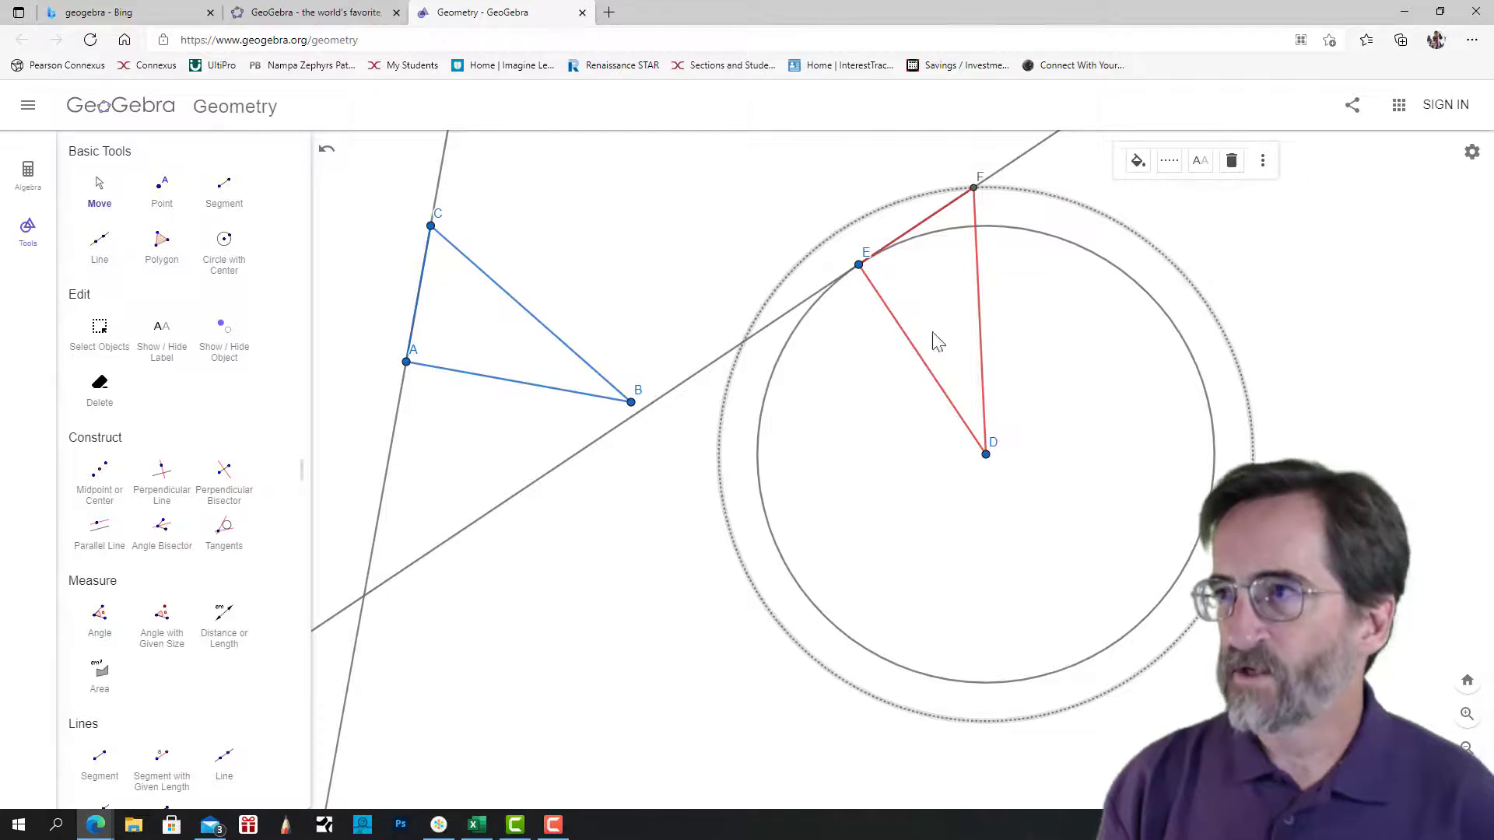
Change the inner circle around D to a dotted line style.
click(797, 329)
click(795, 331)
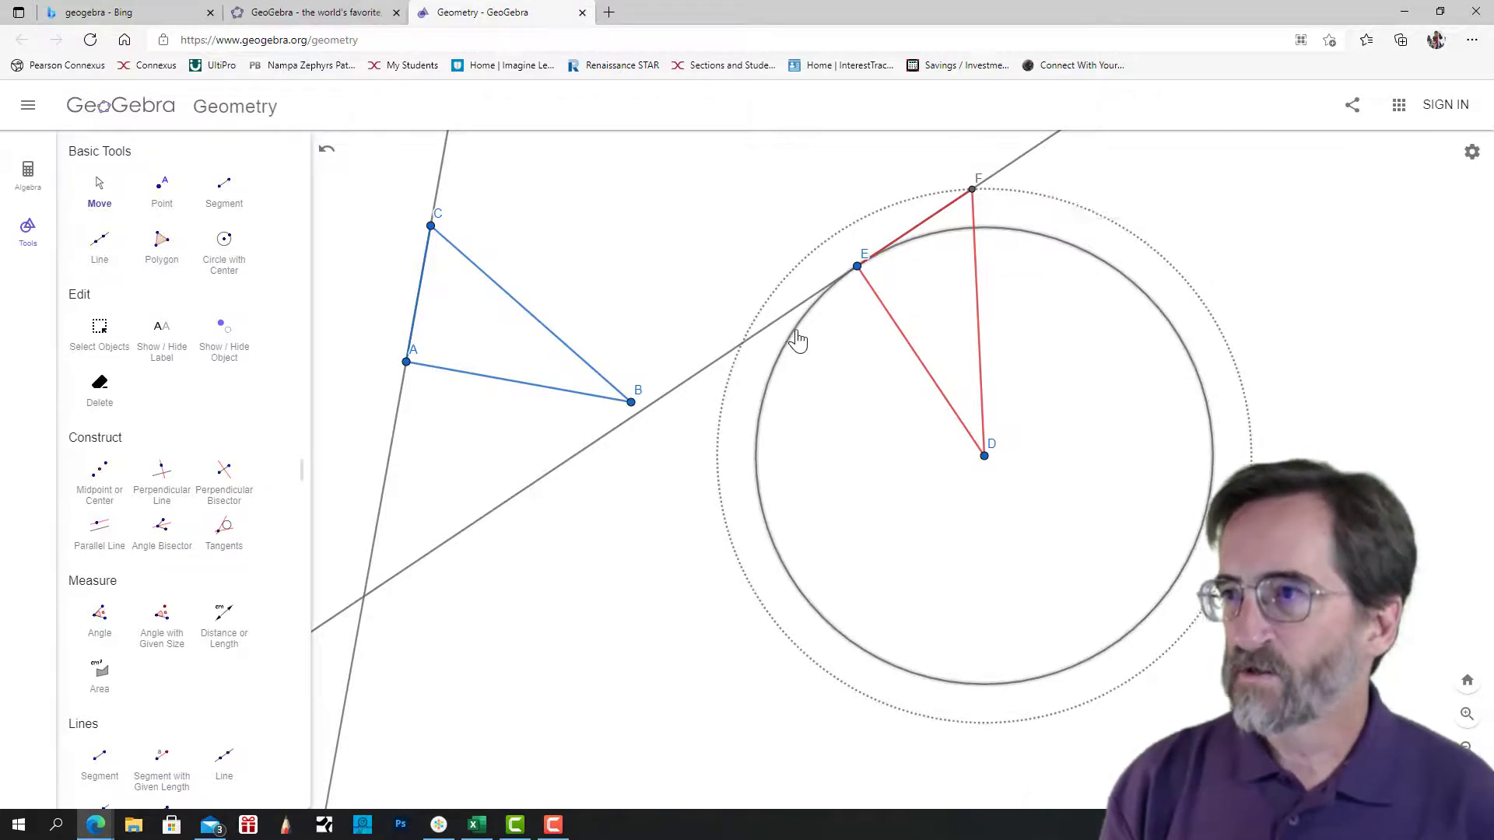
click(796, 335)
click(1129, 201)
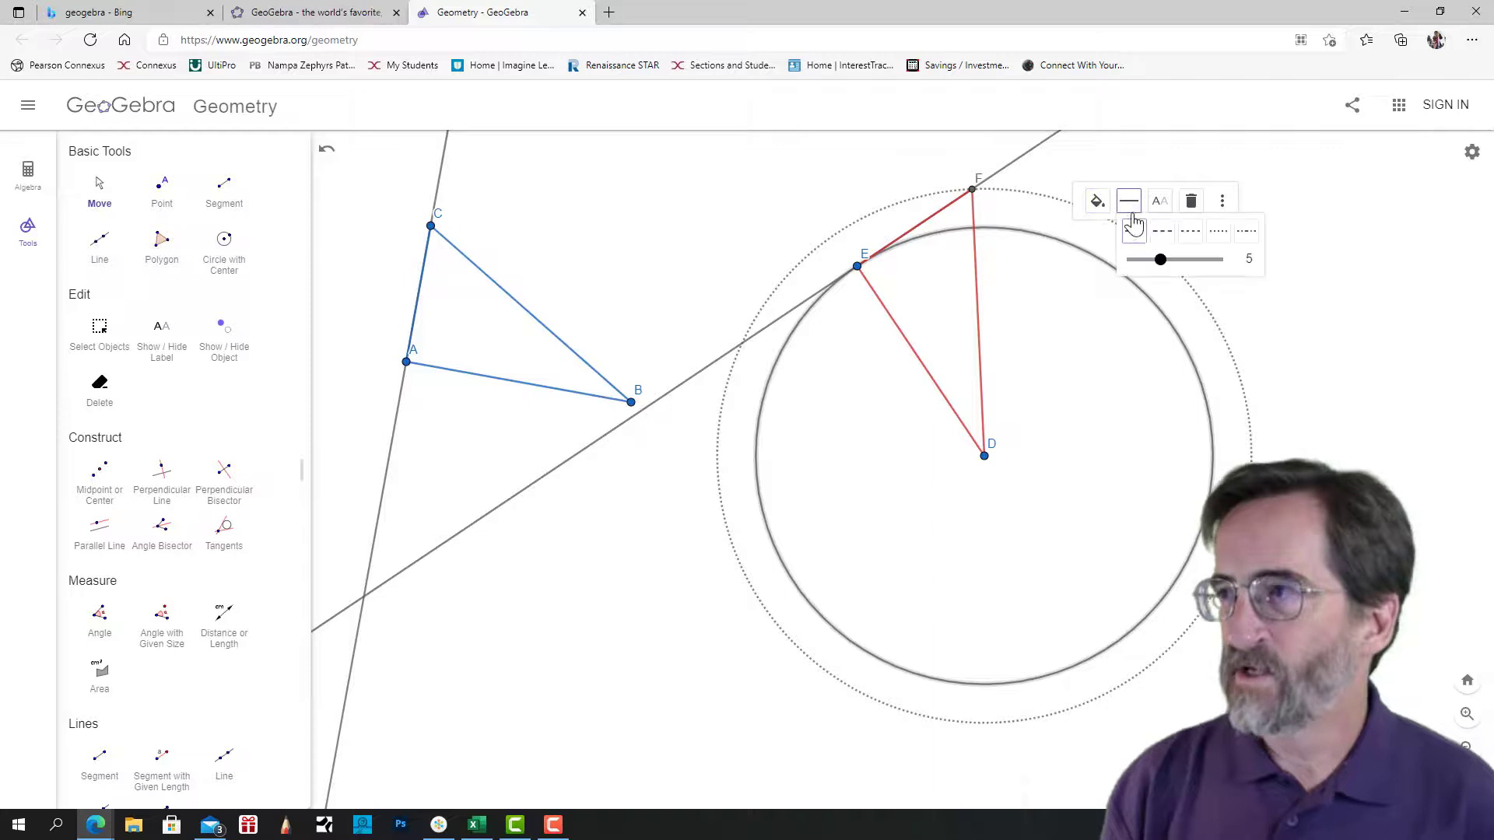
click(1214, 232)
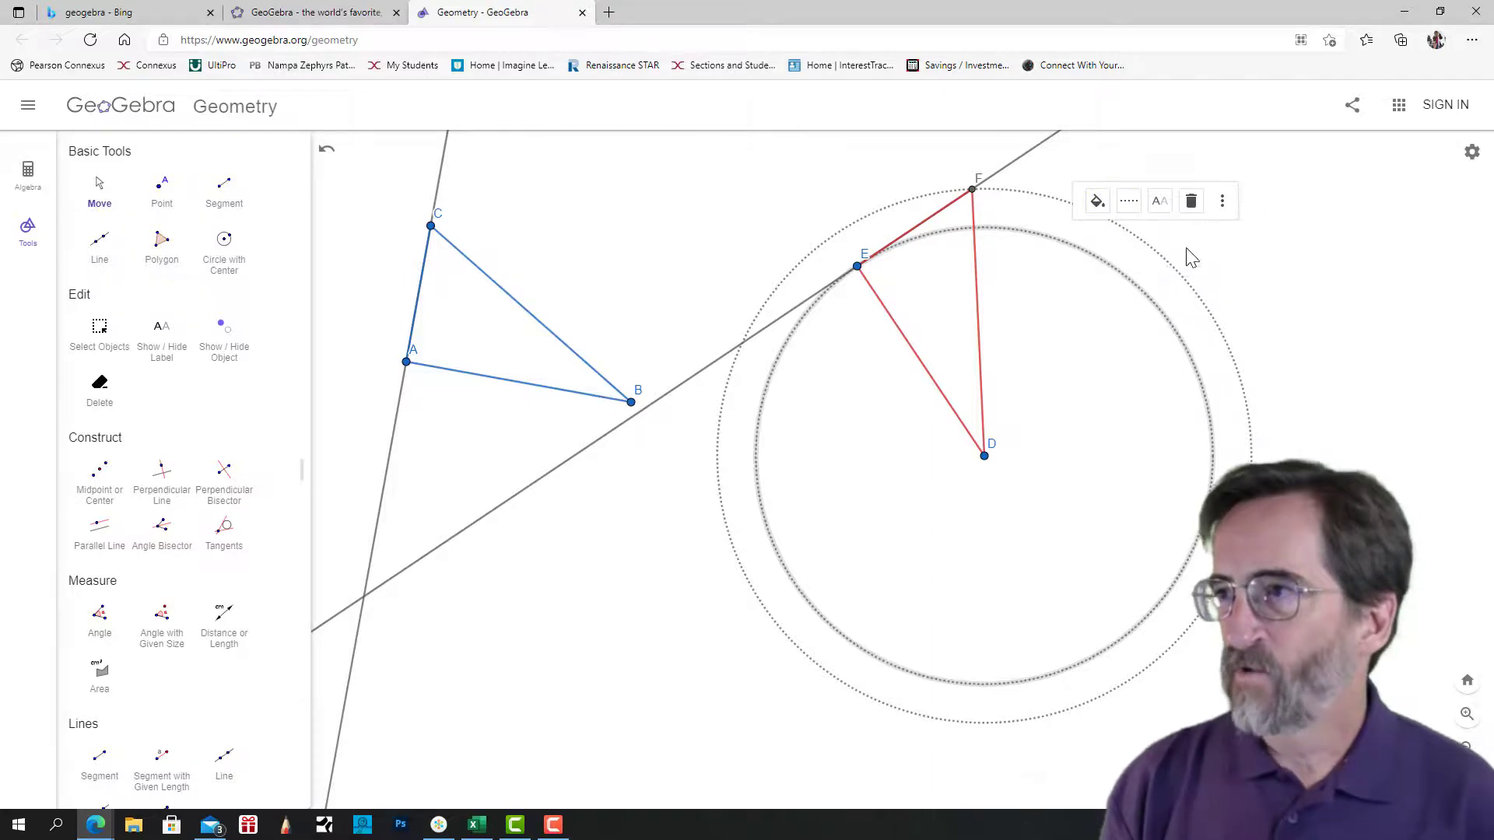
Change the construction line through E and F and the one through A and C to a dotted line style.
click(682, 395)
click(743, 410)
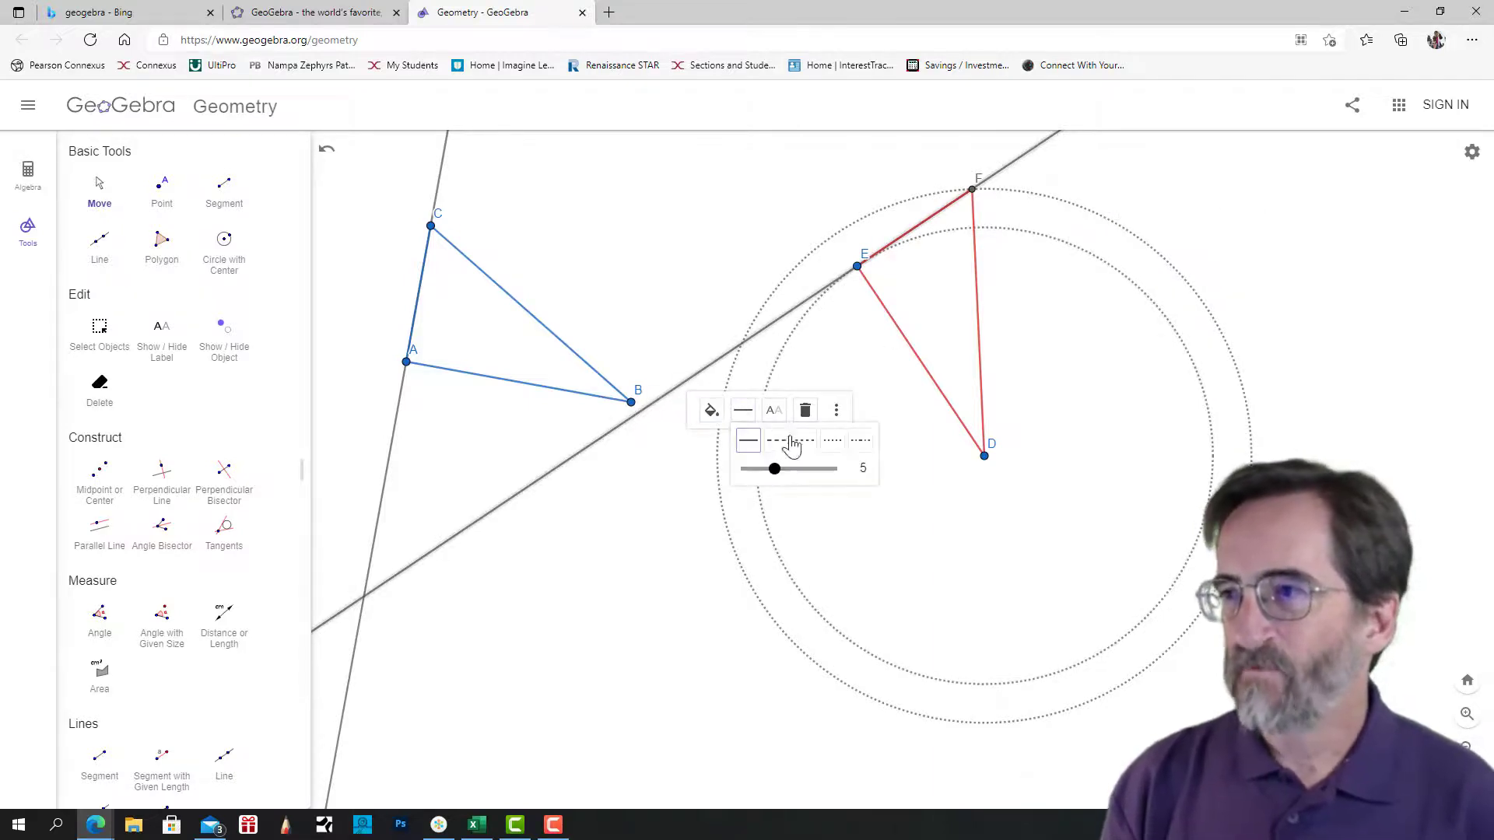
click(832, 442)
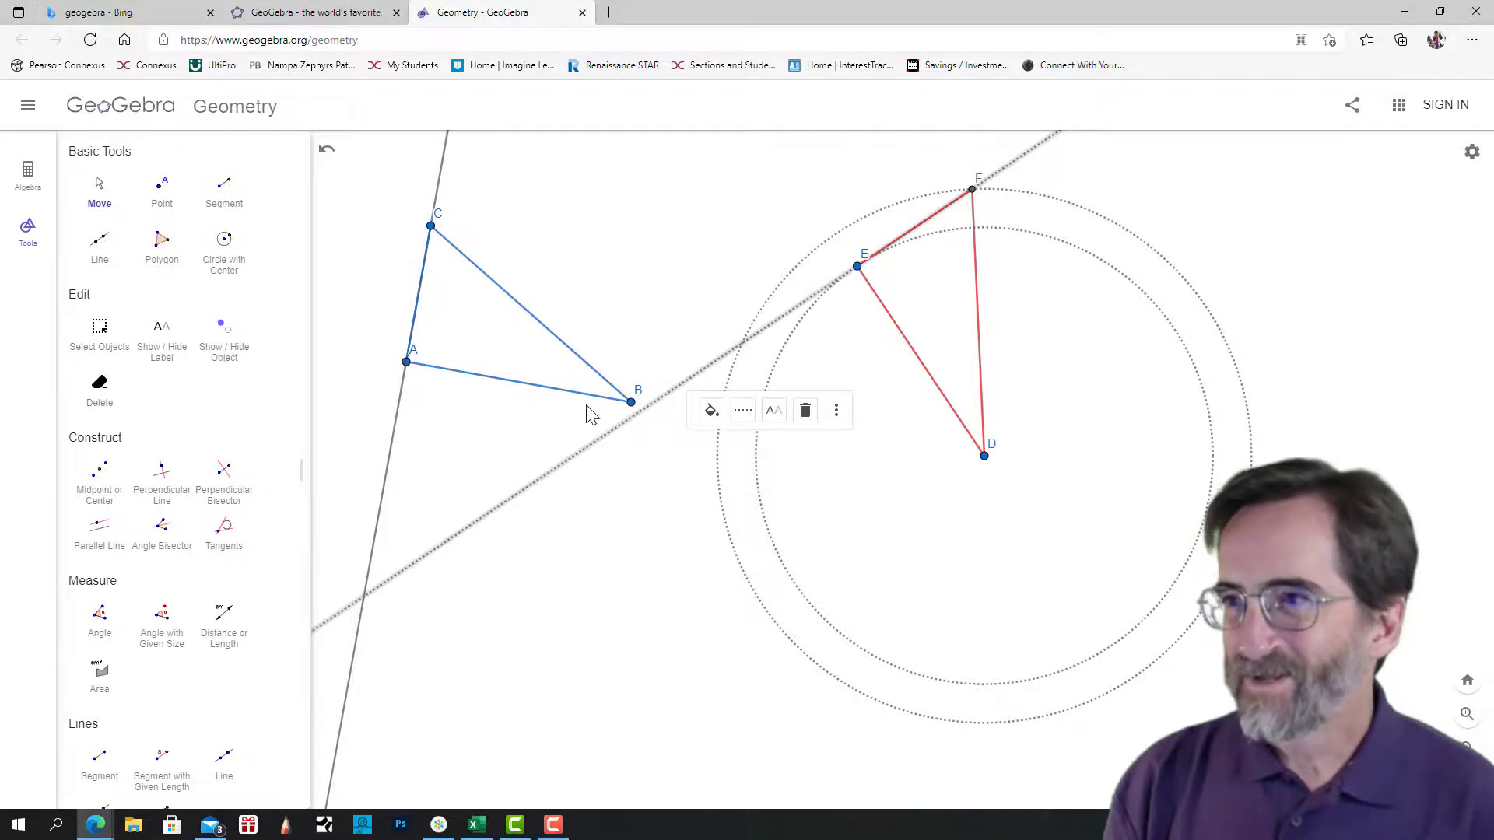
click(389, 470)
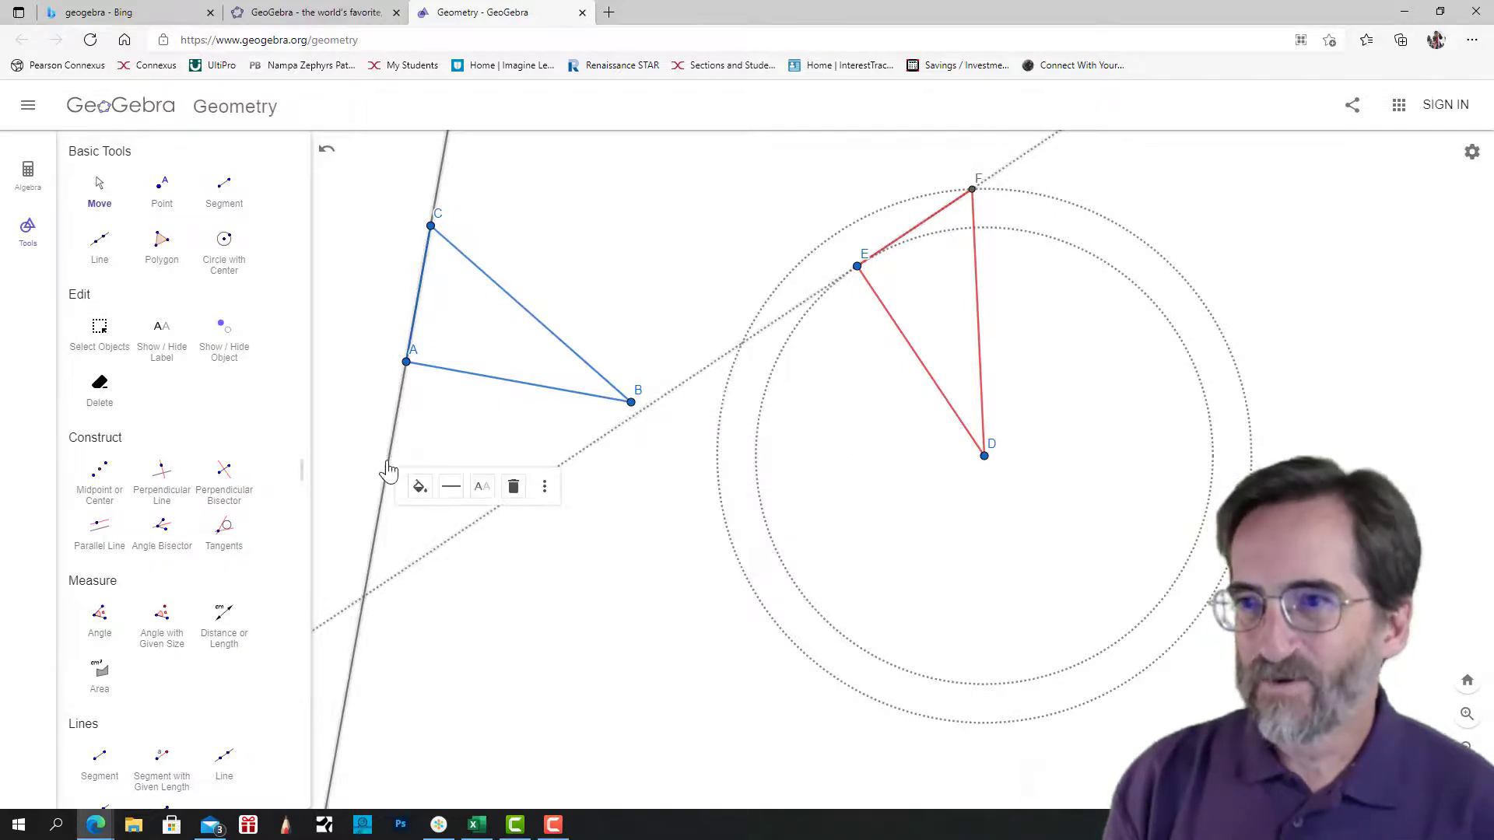
click(452, 487)
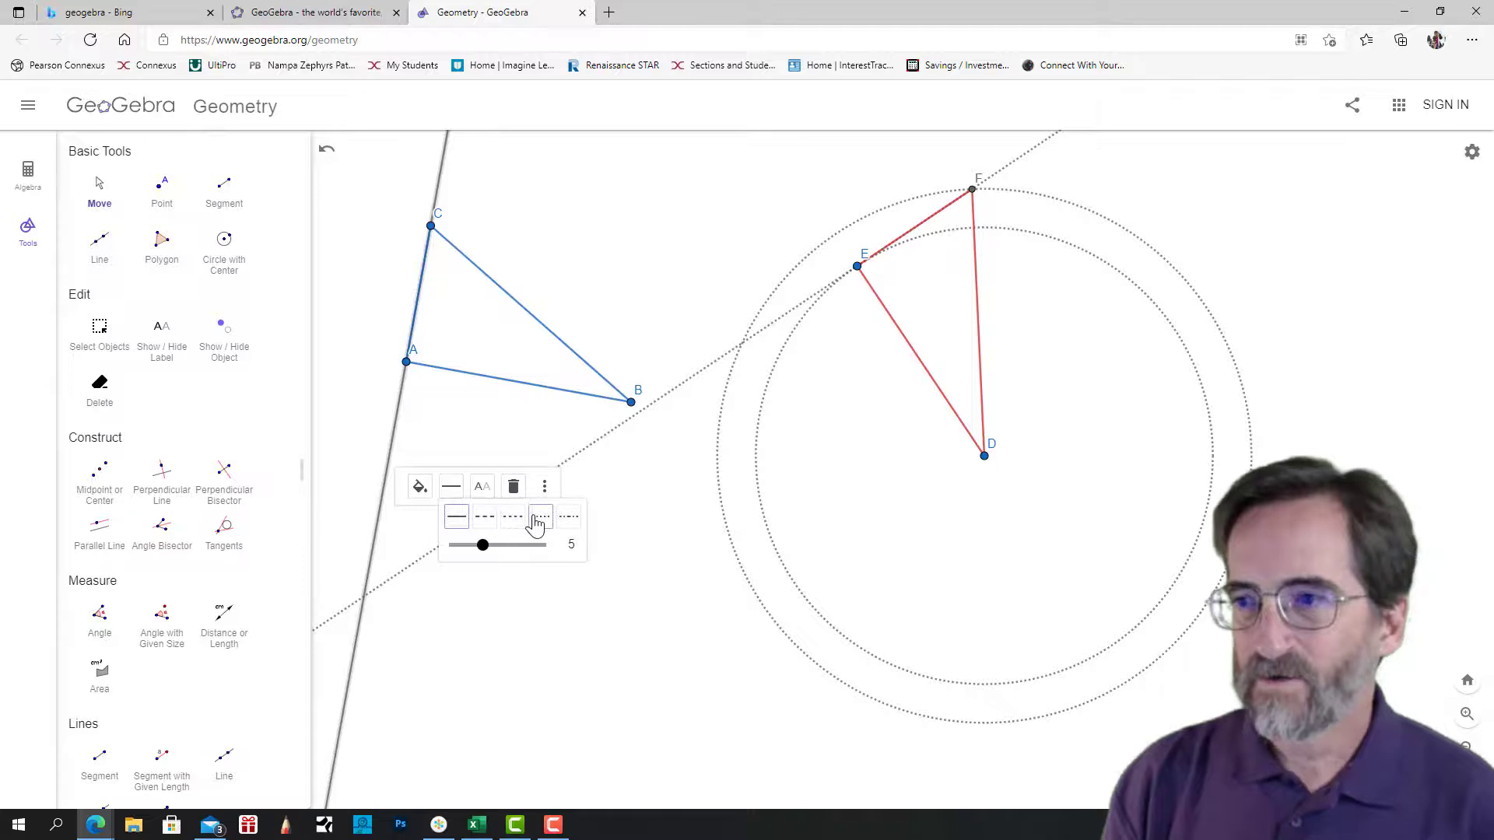
click(537, 516)
click(640, 623)
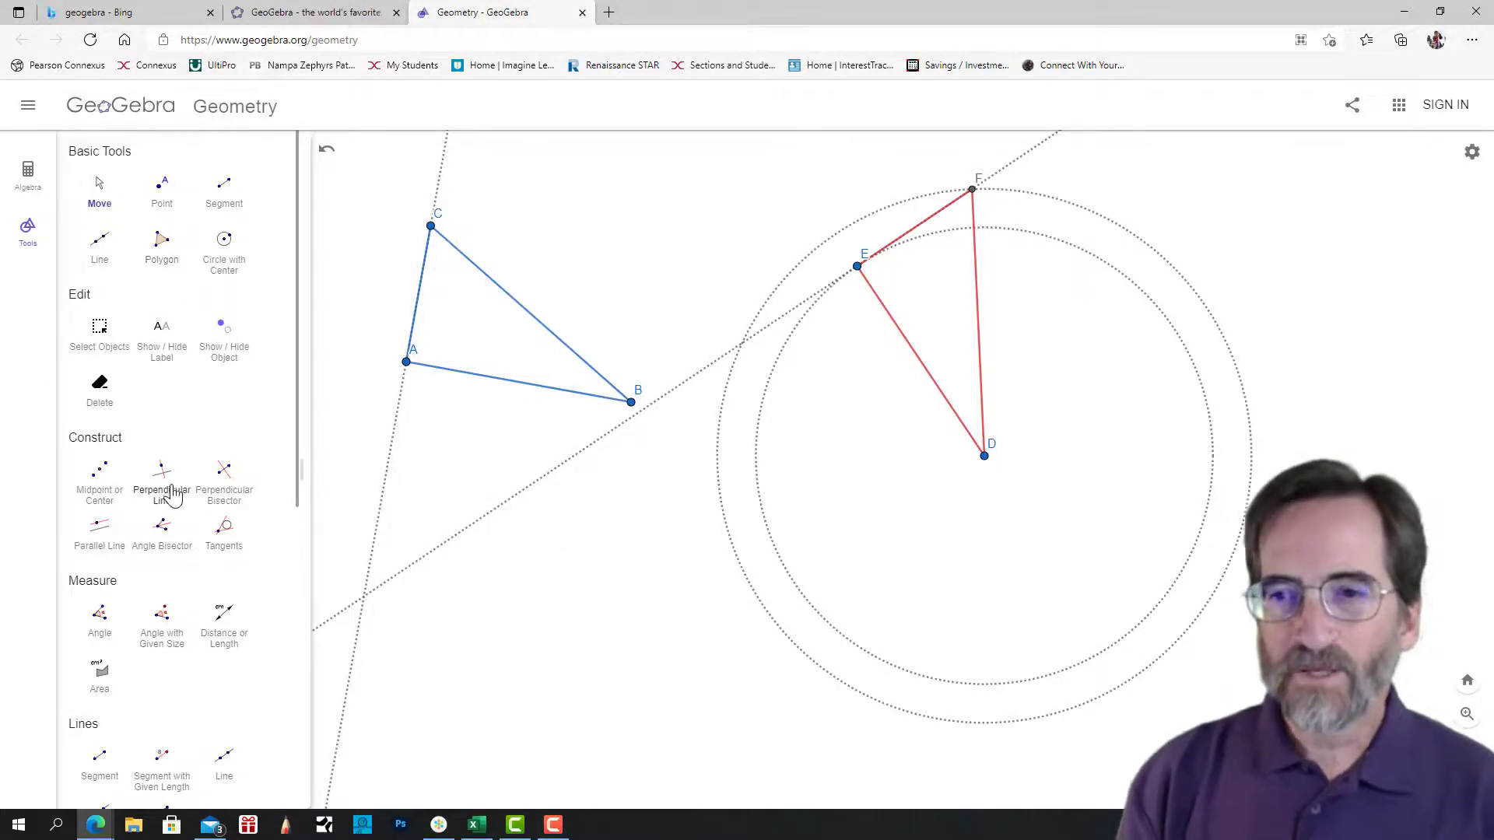
Add length measurements to all three sides of triangle ABC and all three sides of triangle DEF.
scroll(167, 491, down, 3)
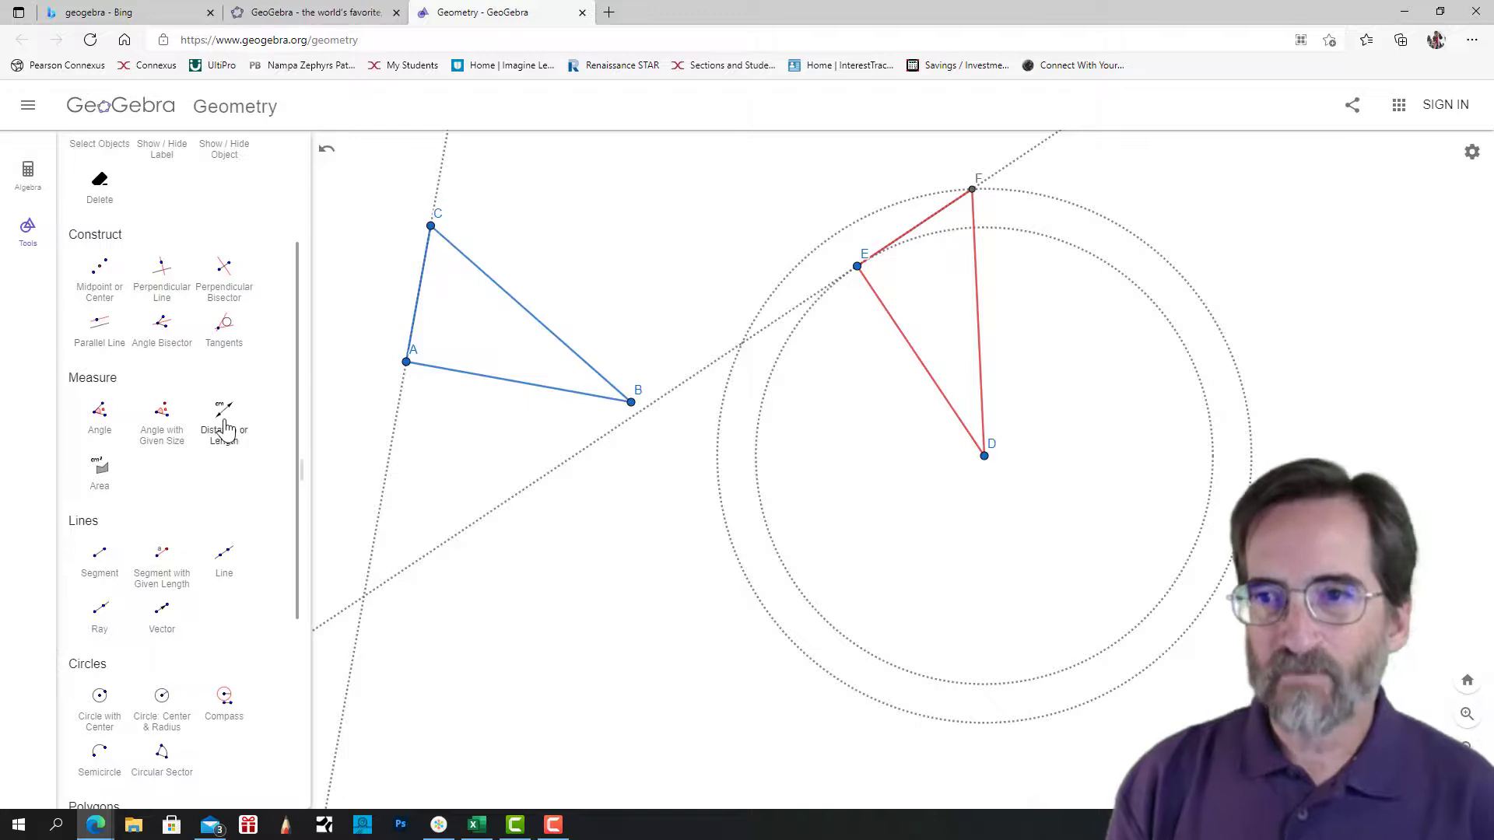
click(222, 420)
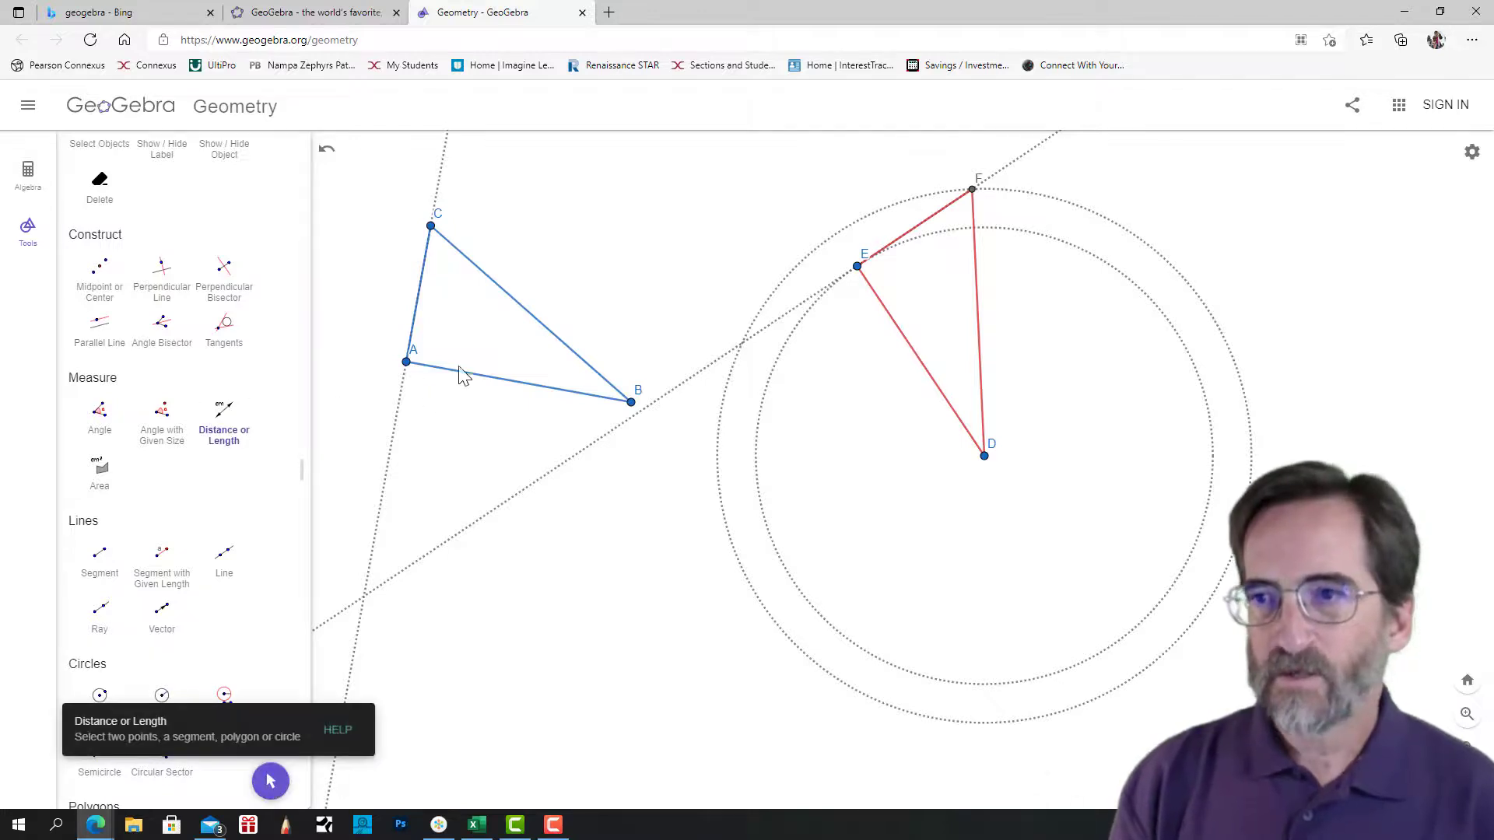
click(483, 385)
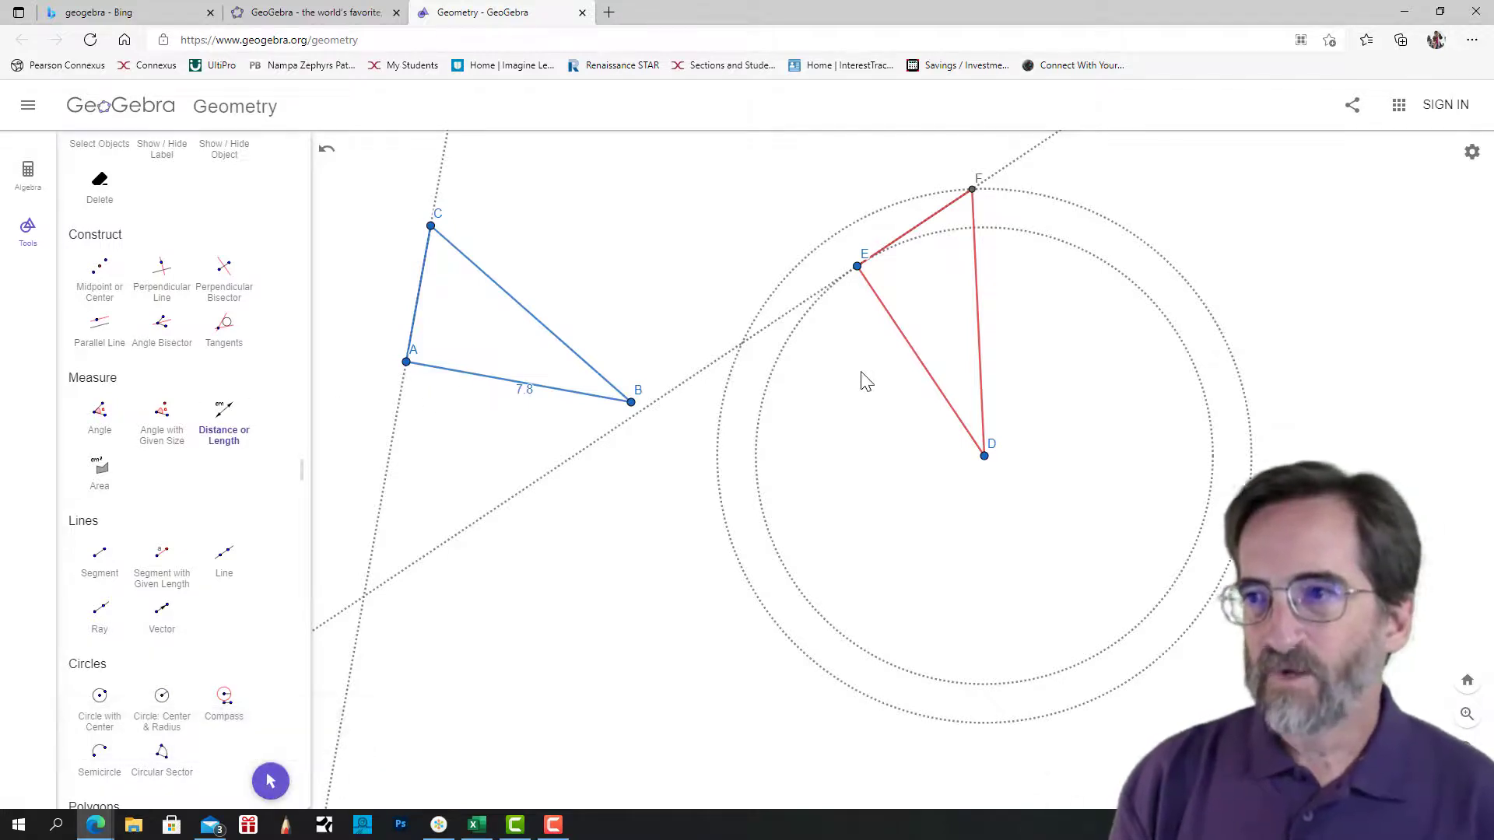
click(915, 363)
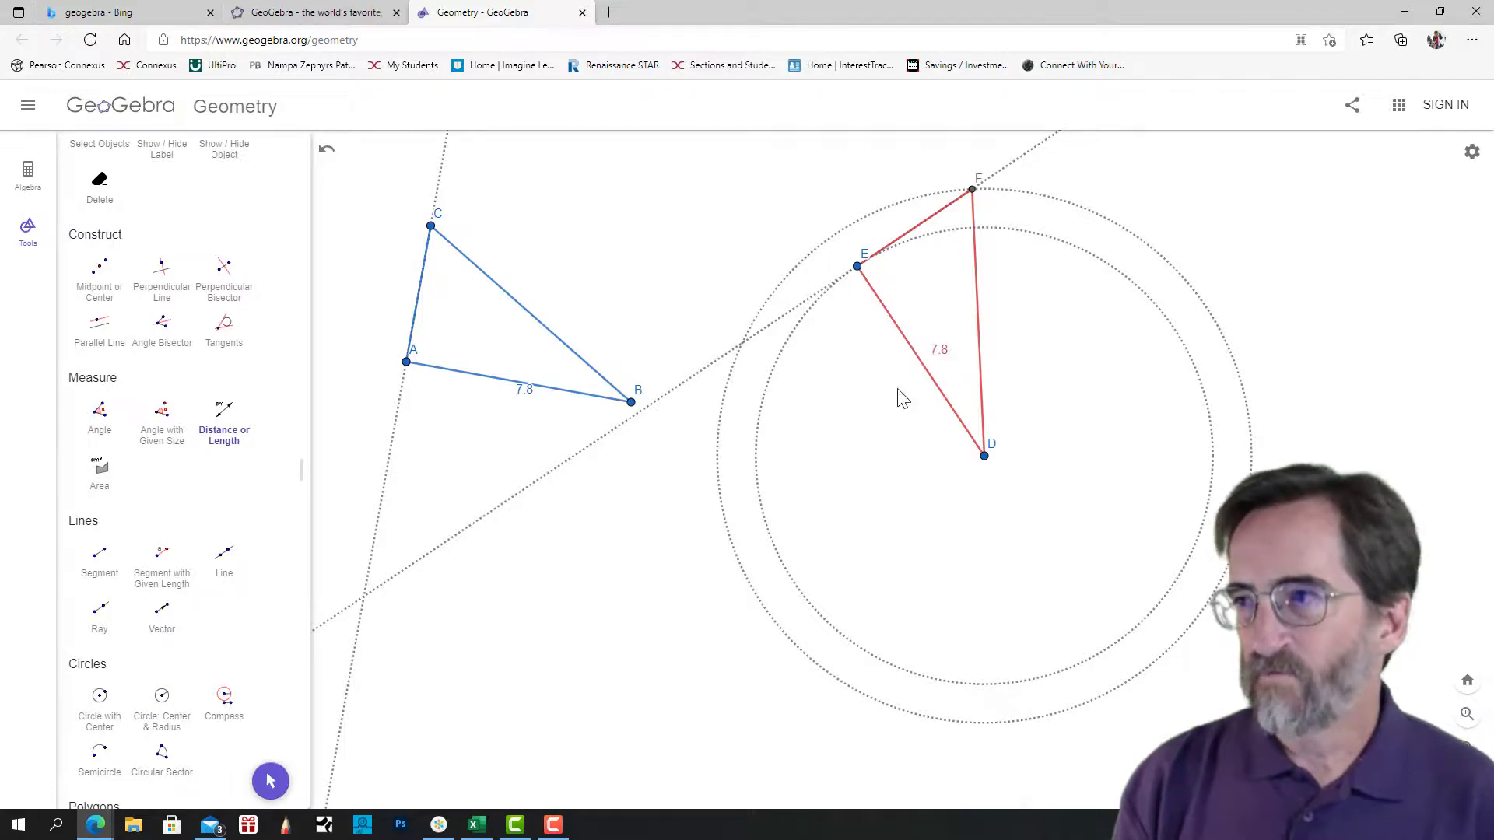
click(518, 312)
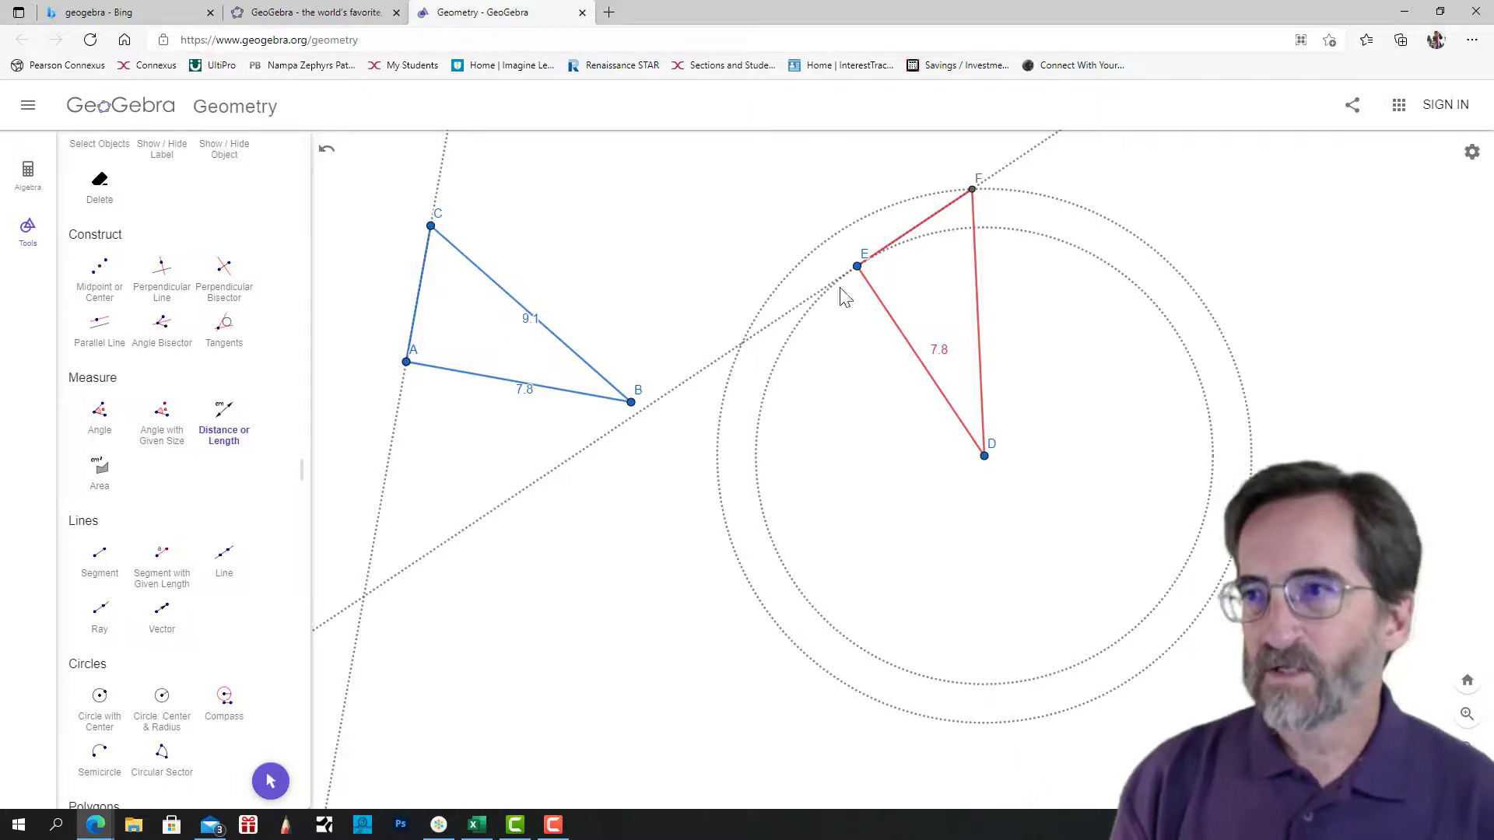
click(979, 314)
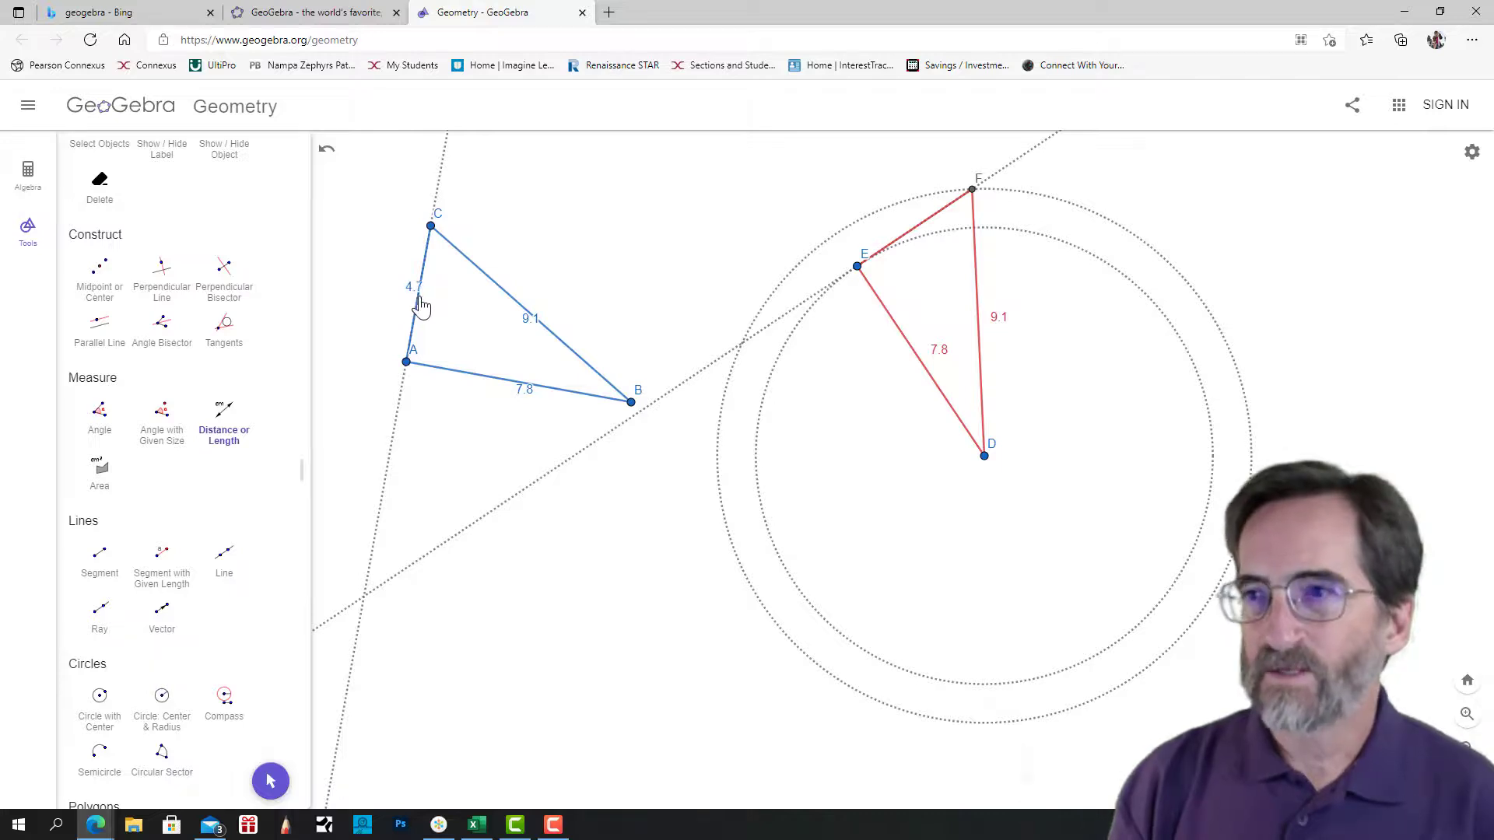
click(916, 237)
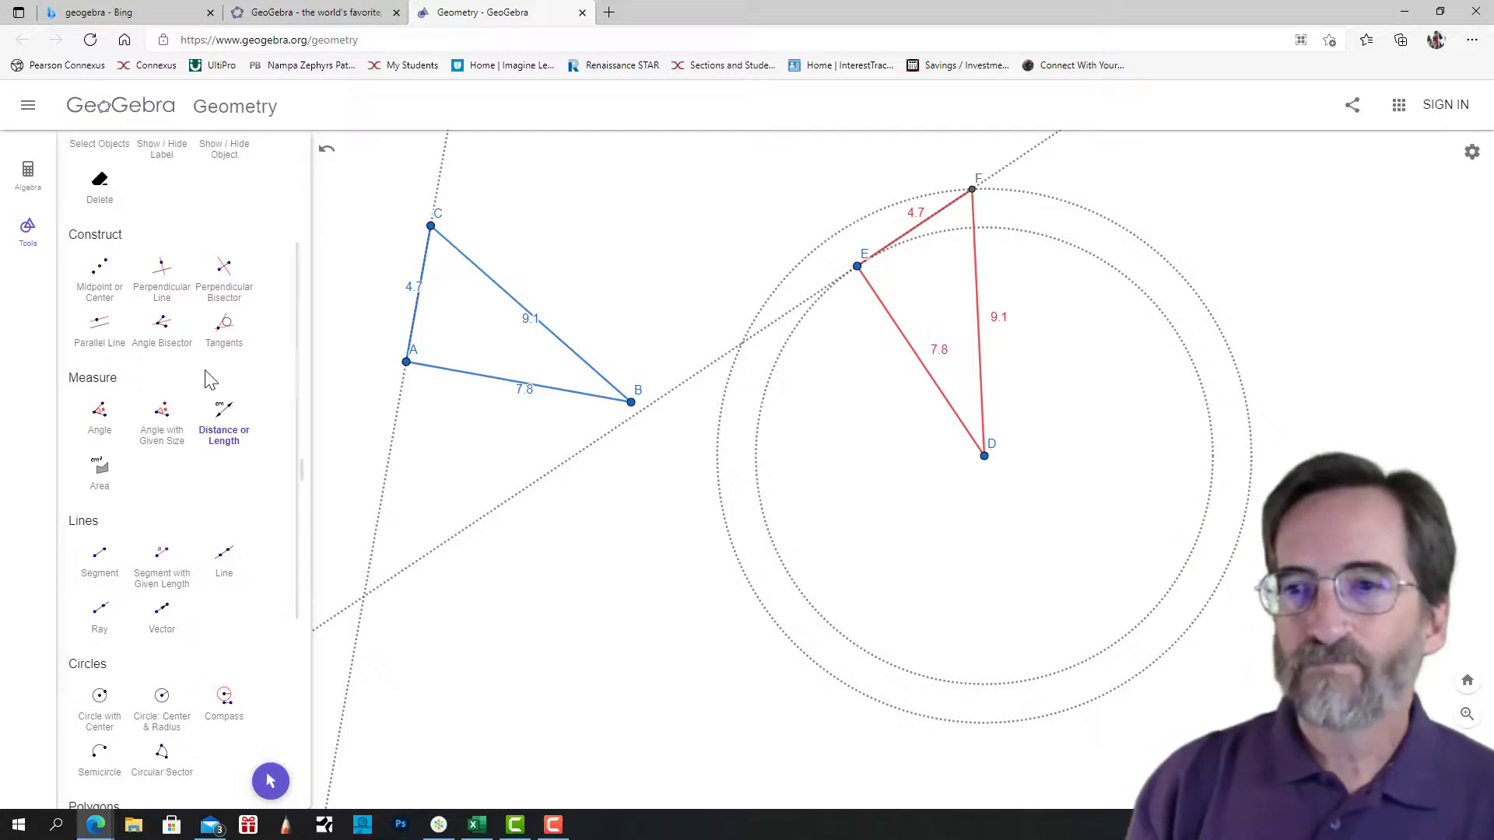
Measure the interior angles of triangle ABC at vertices A, B and C with the Angle tool.
click(104, 417)
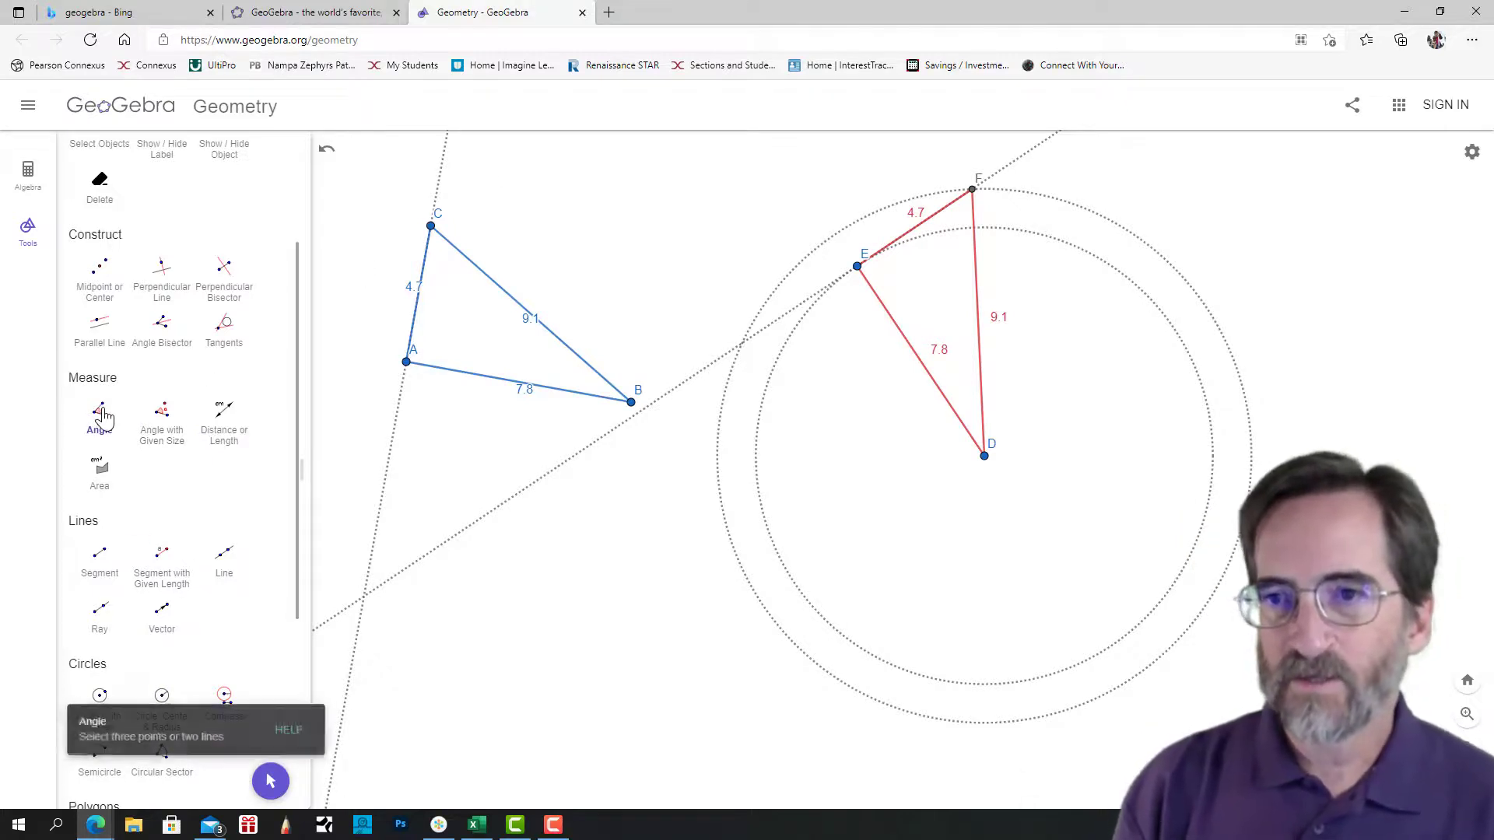
click(431, 227)
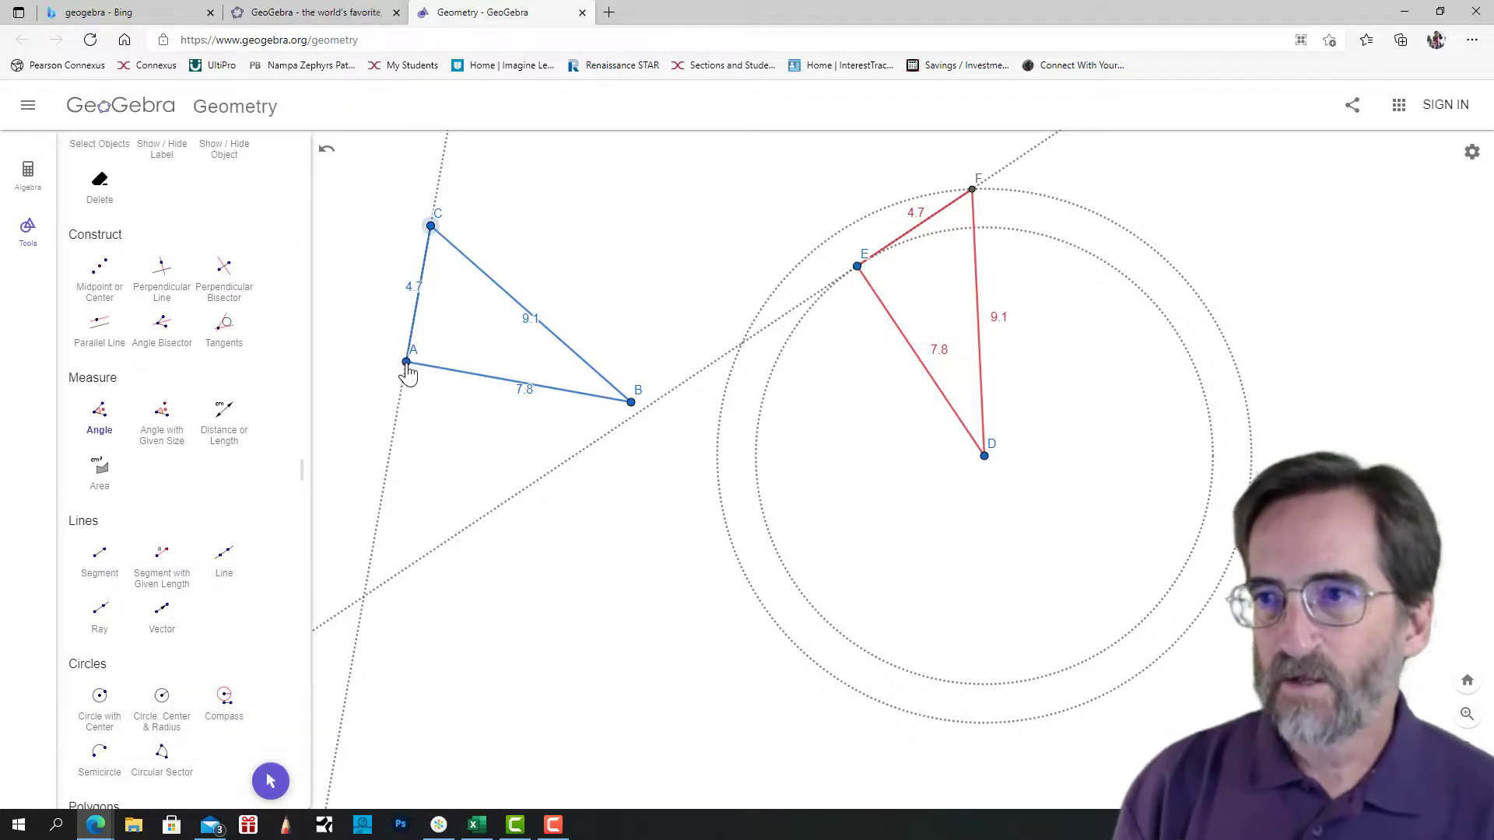
click(406, 364)
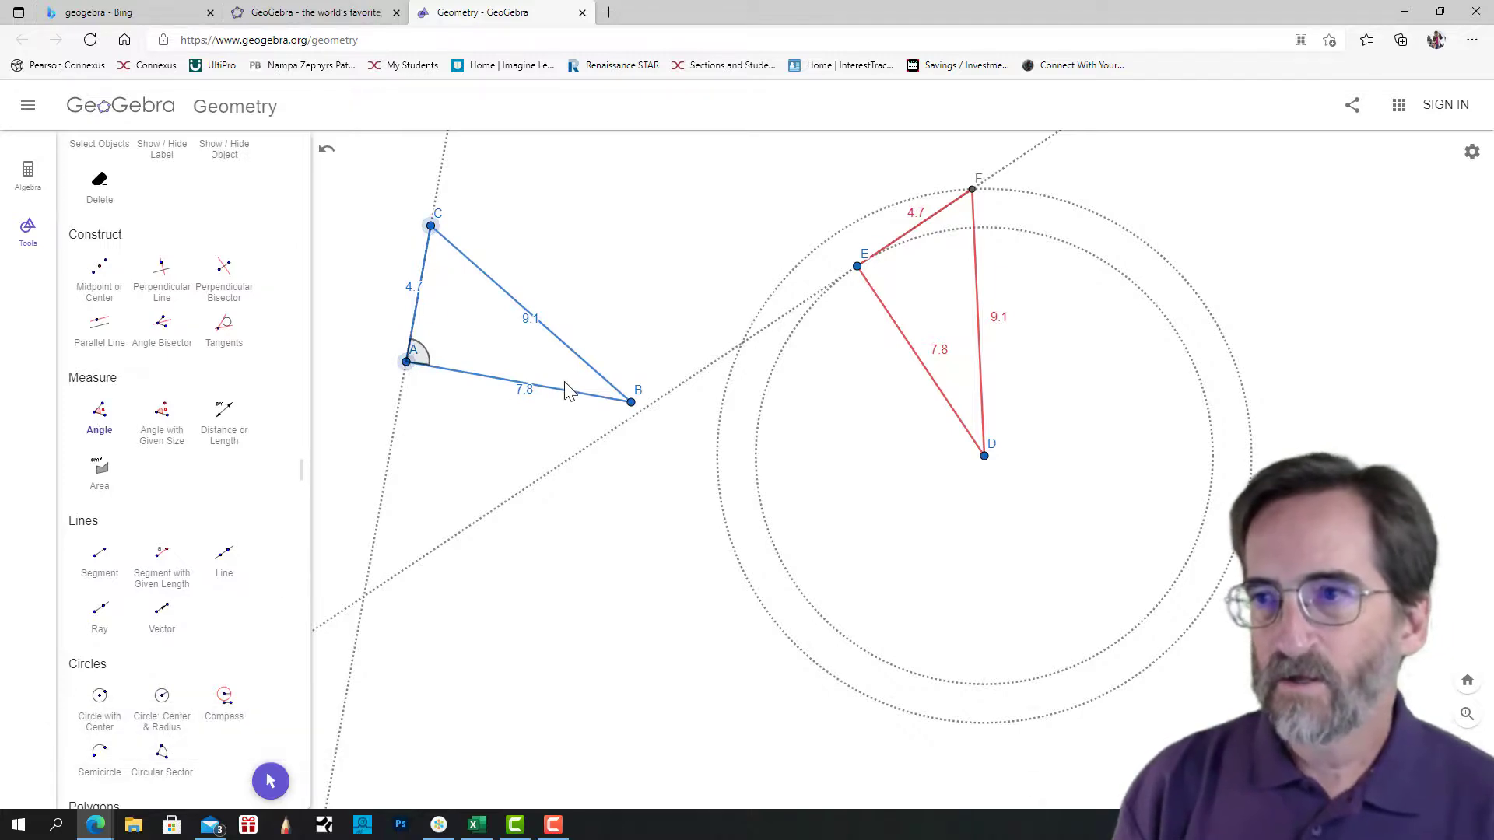
click(631, 403)
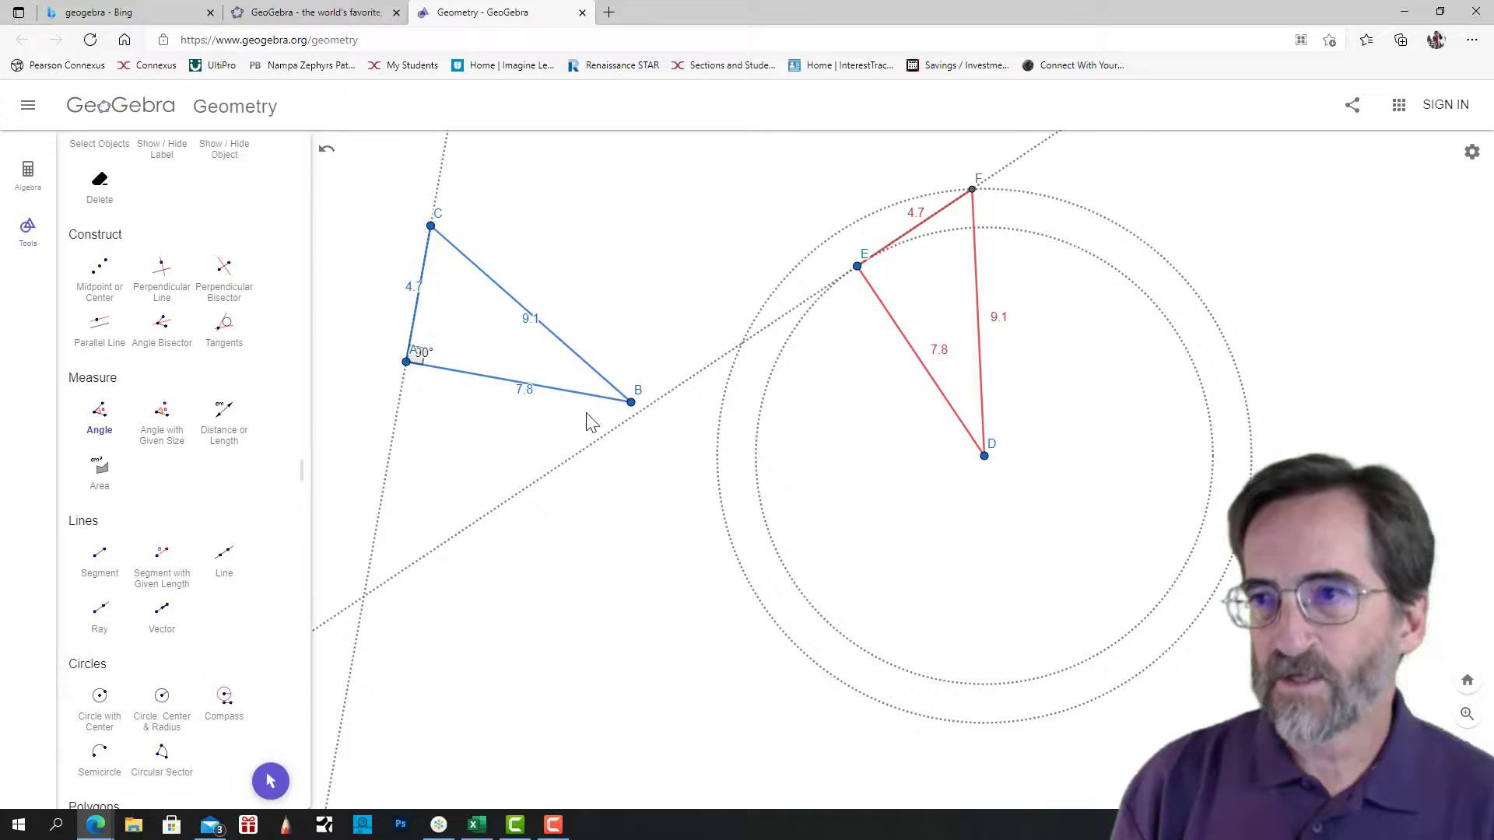
click(406, 361)
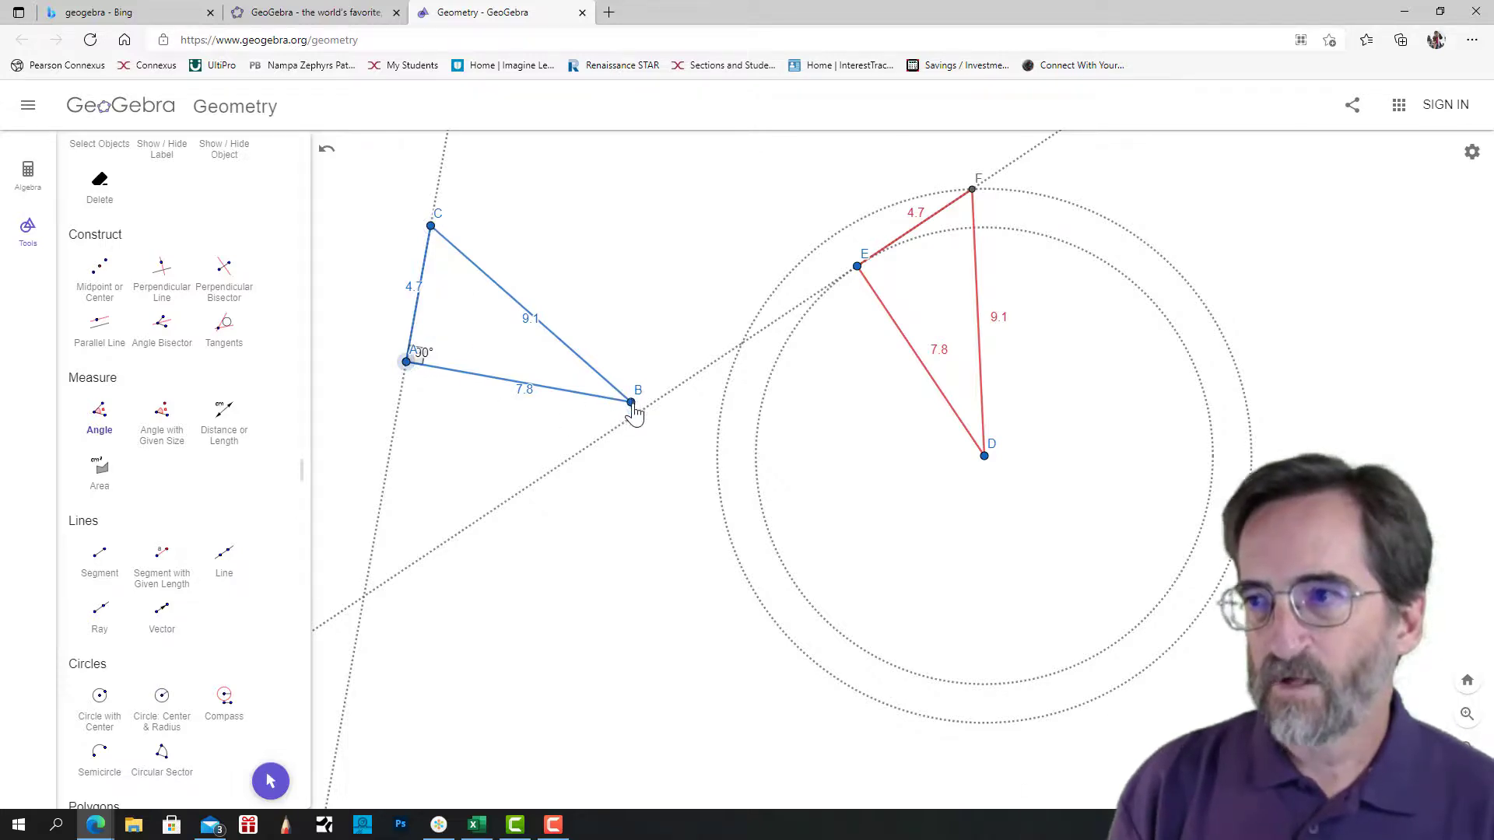
click(631, 404)
click(432, 228)
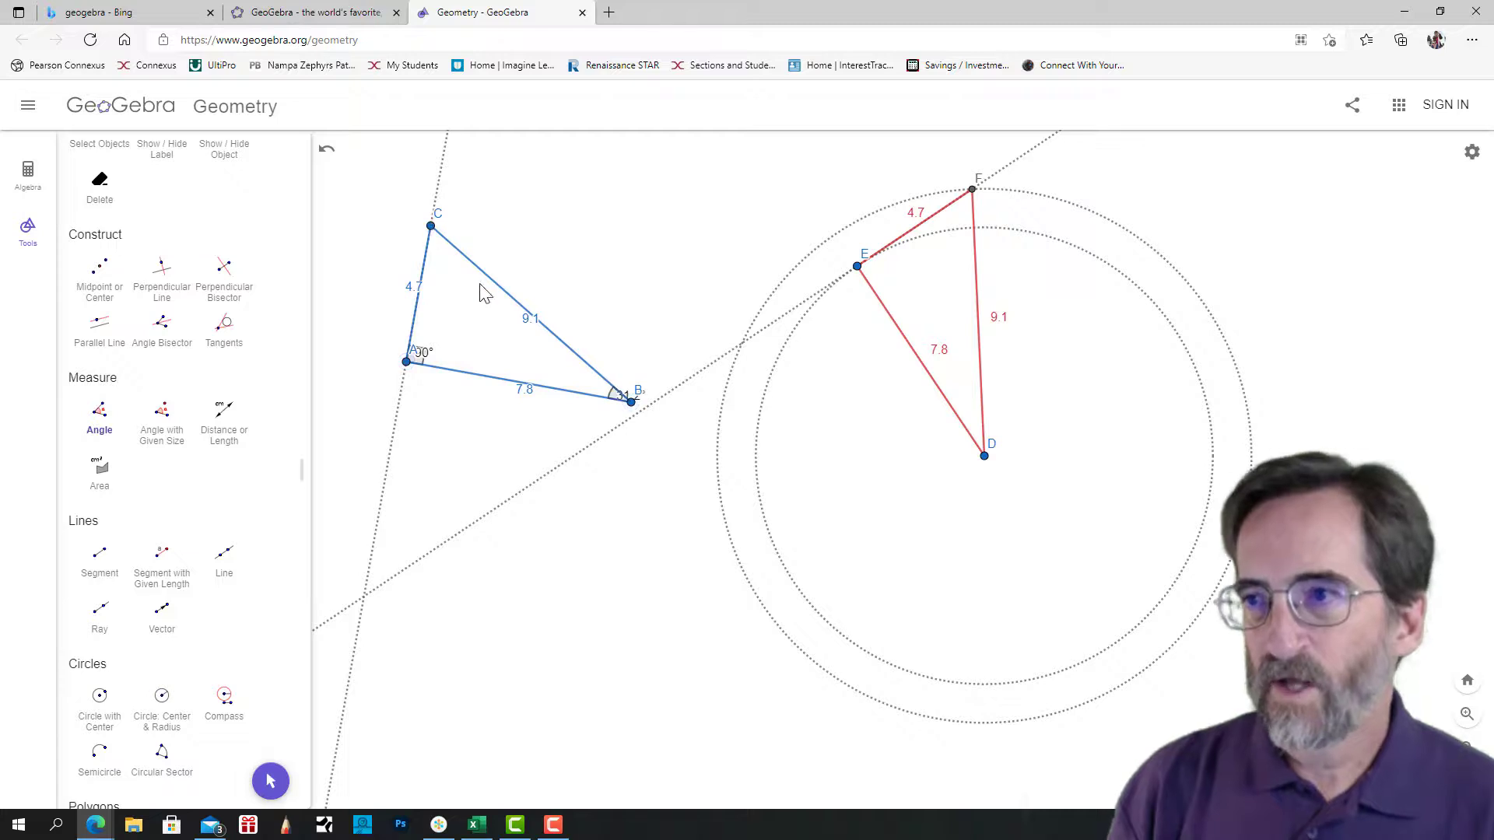
click(632, 403)
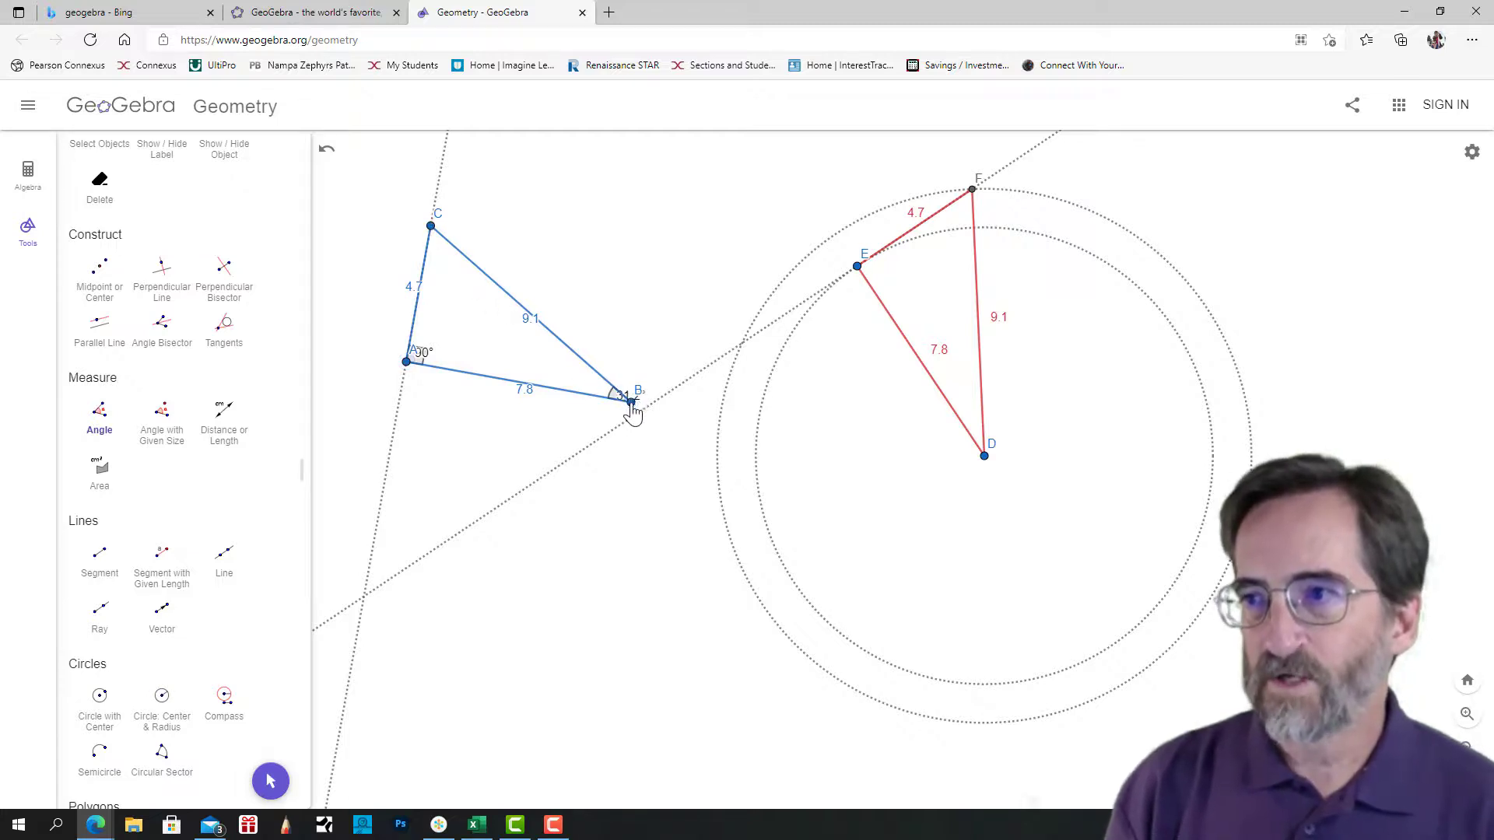
click(431, 227)
click(406, 364)
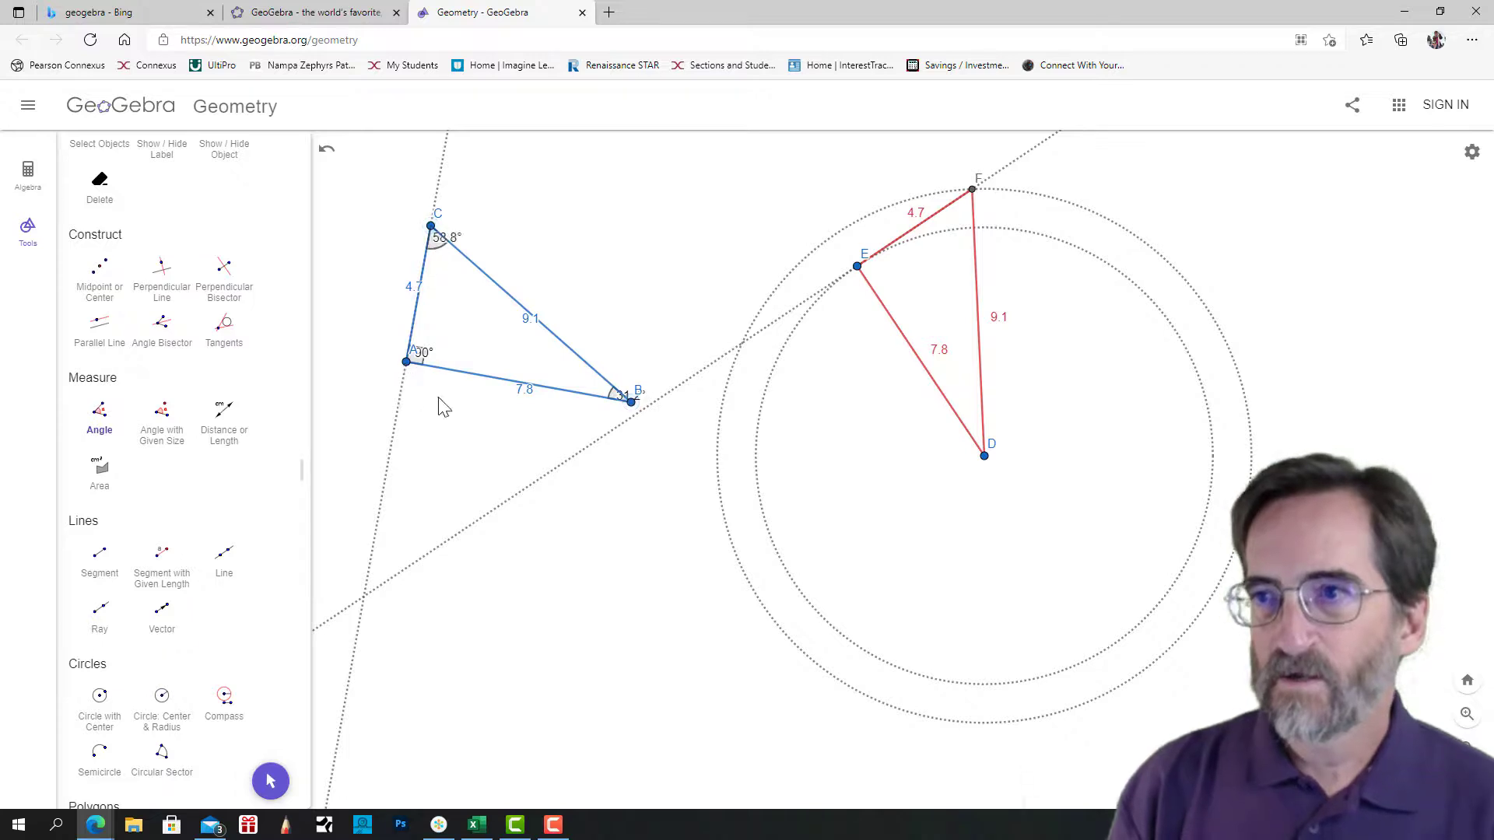
Measure the interior angles of triangle DEF at vertices E, D and F with the Angle tool.
click(973, 191)
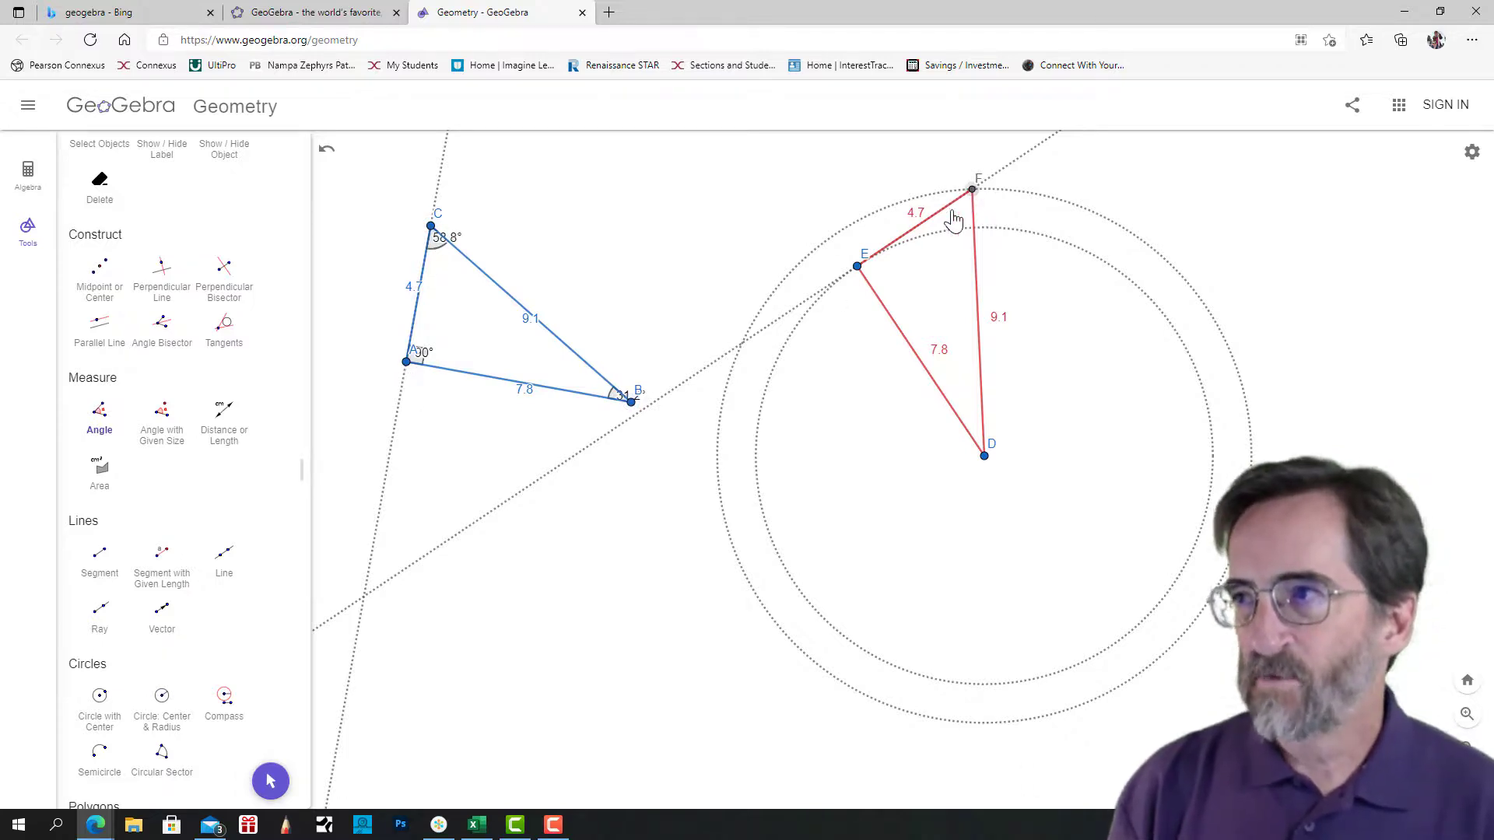
click(858, 269)
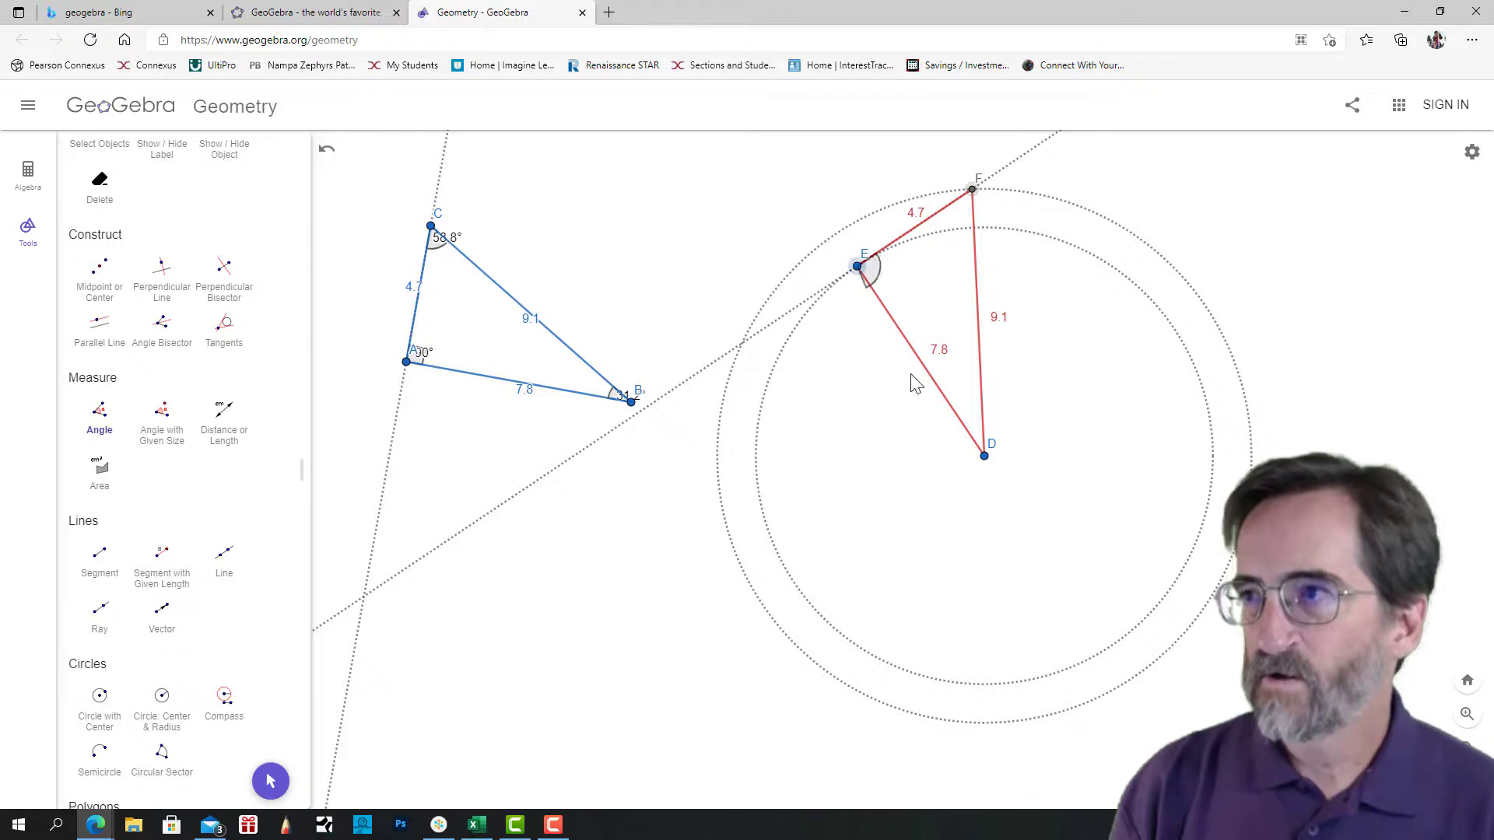
click(985, 459)
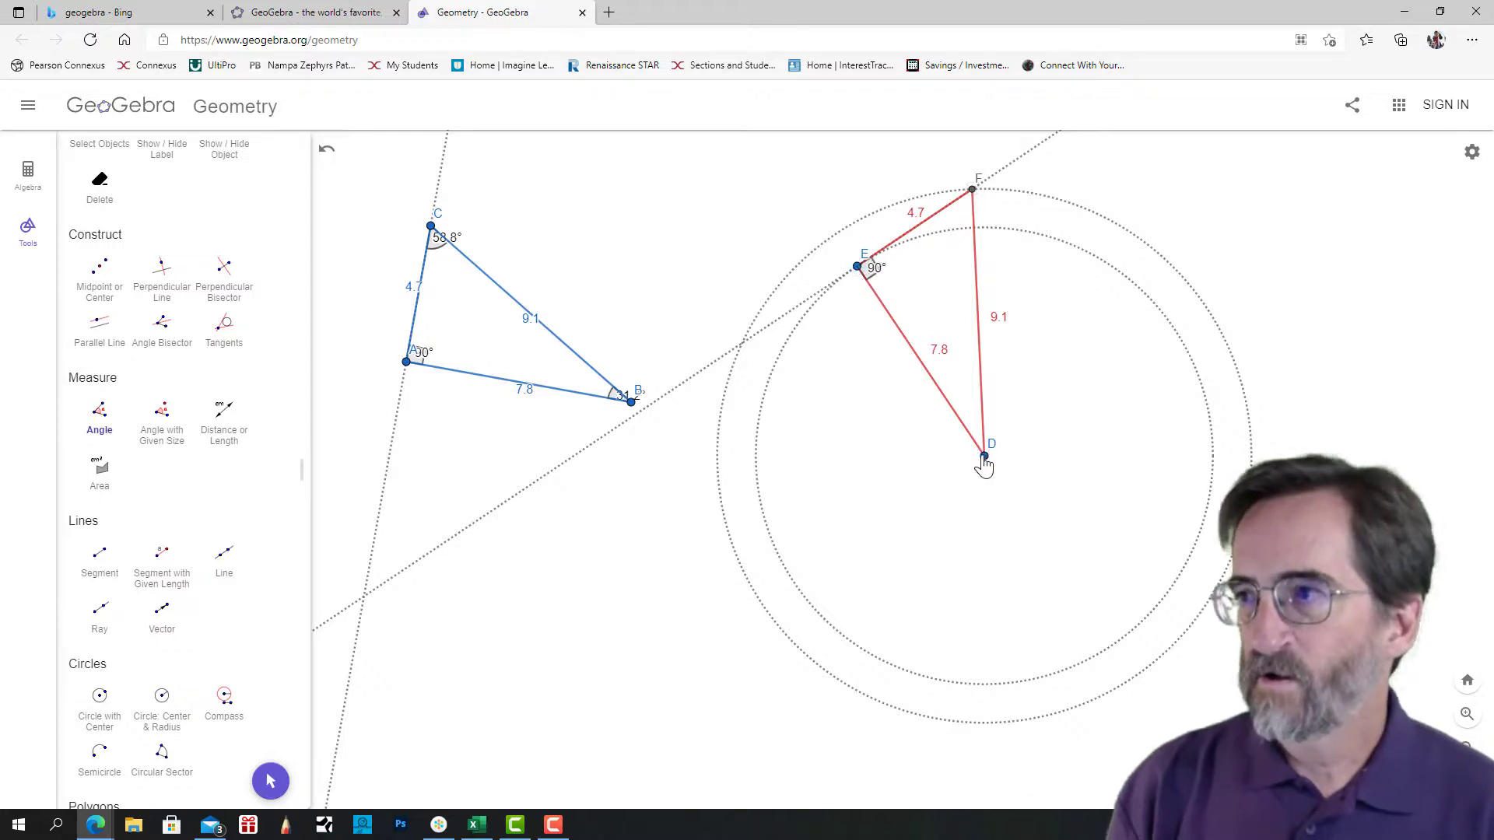
click(858, 269)
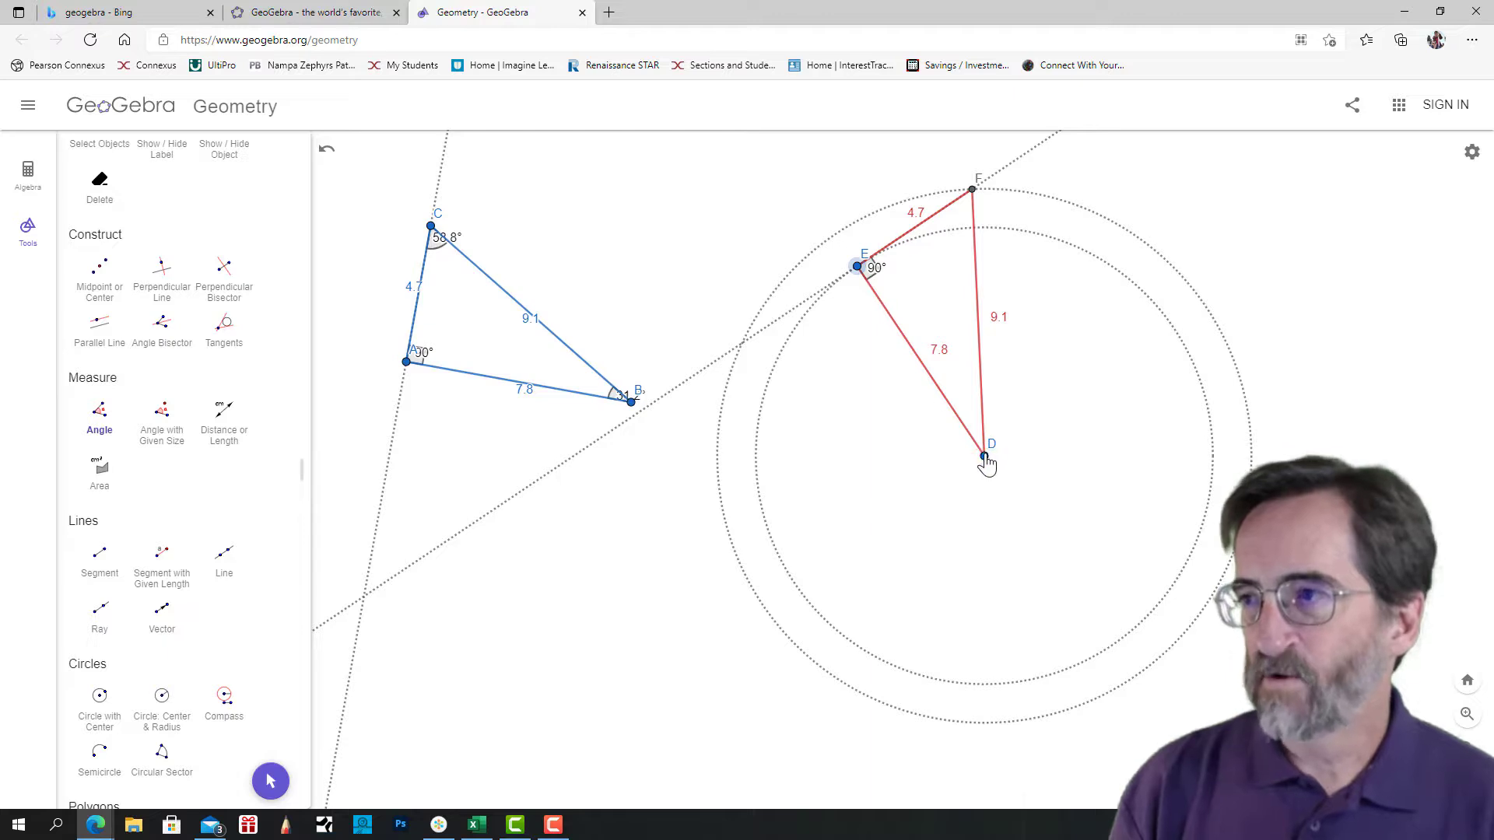
click(985, 458)
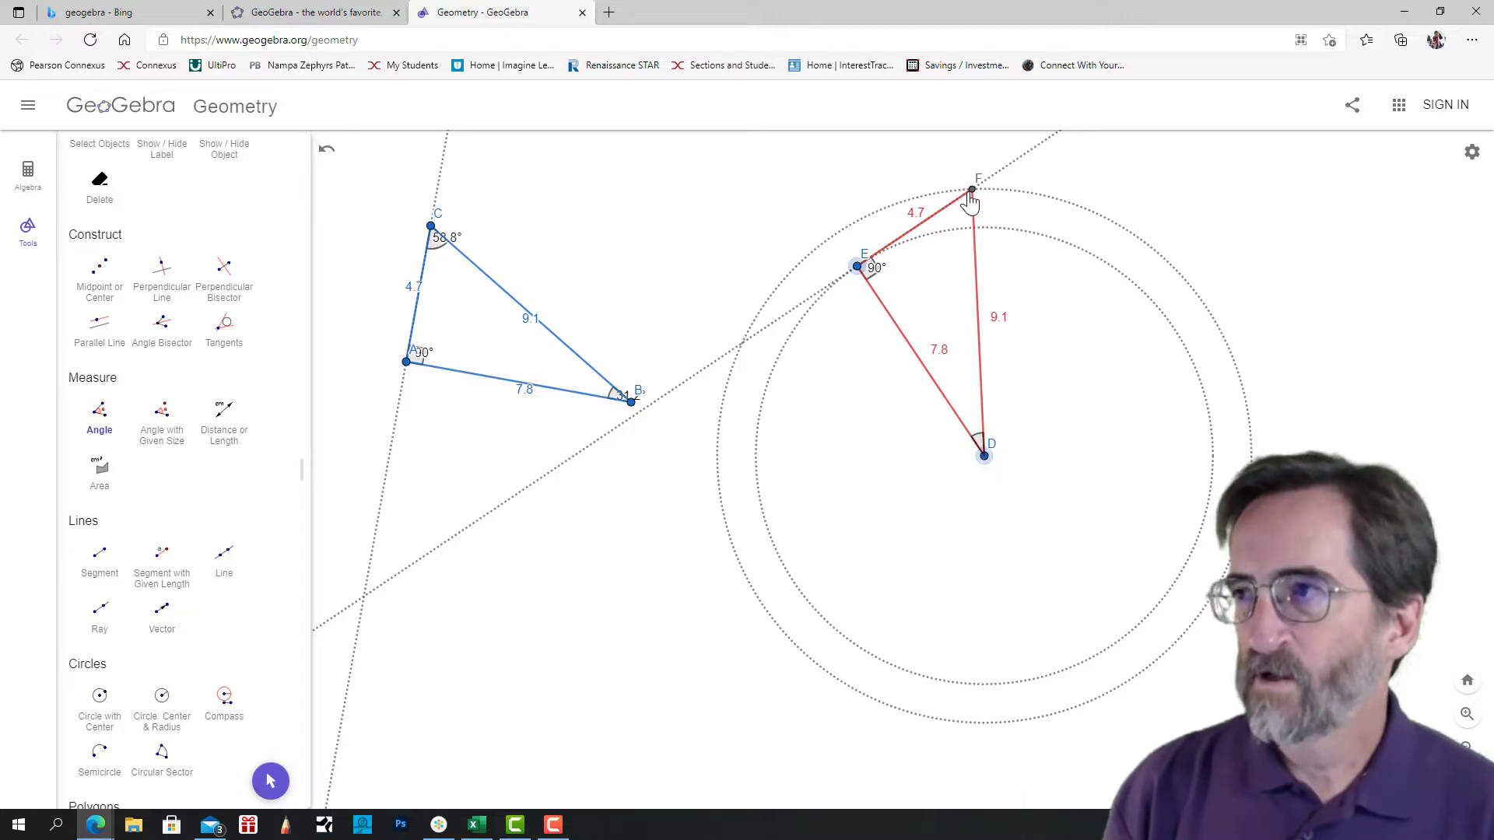
click(970, 193)
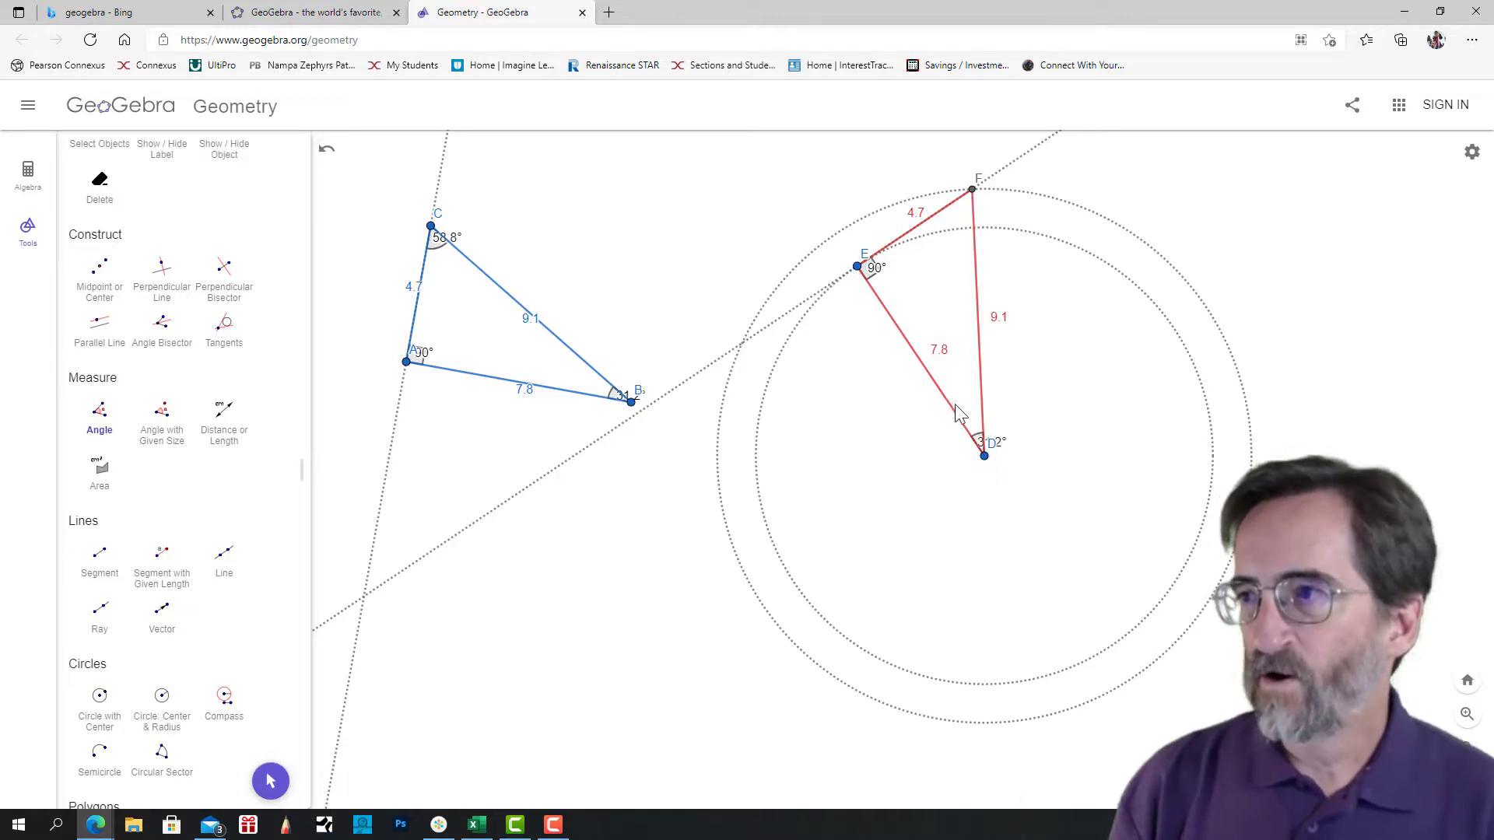
click(985, 458)
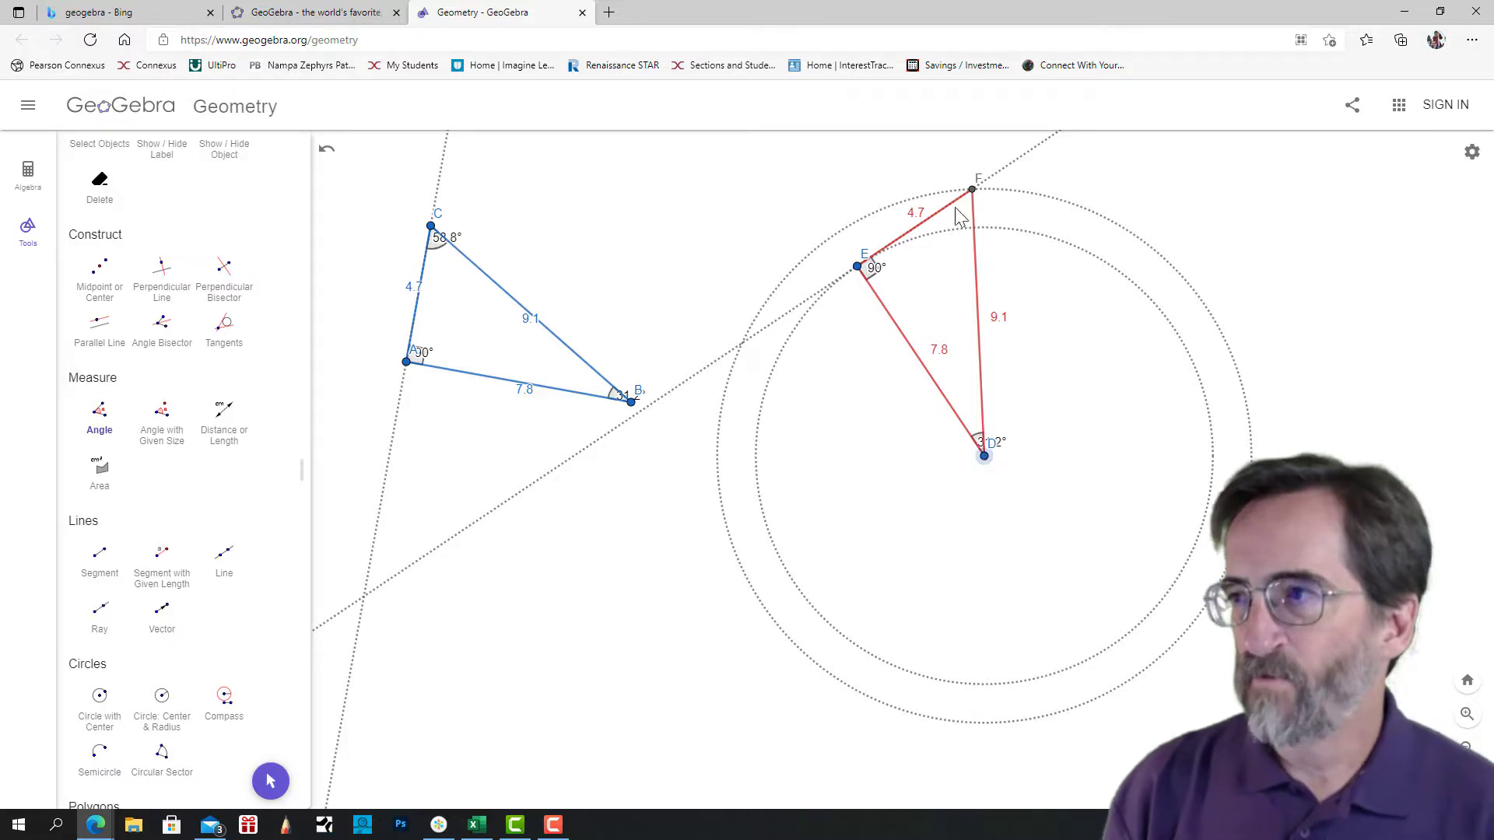
click(973, 192)
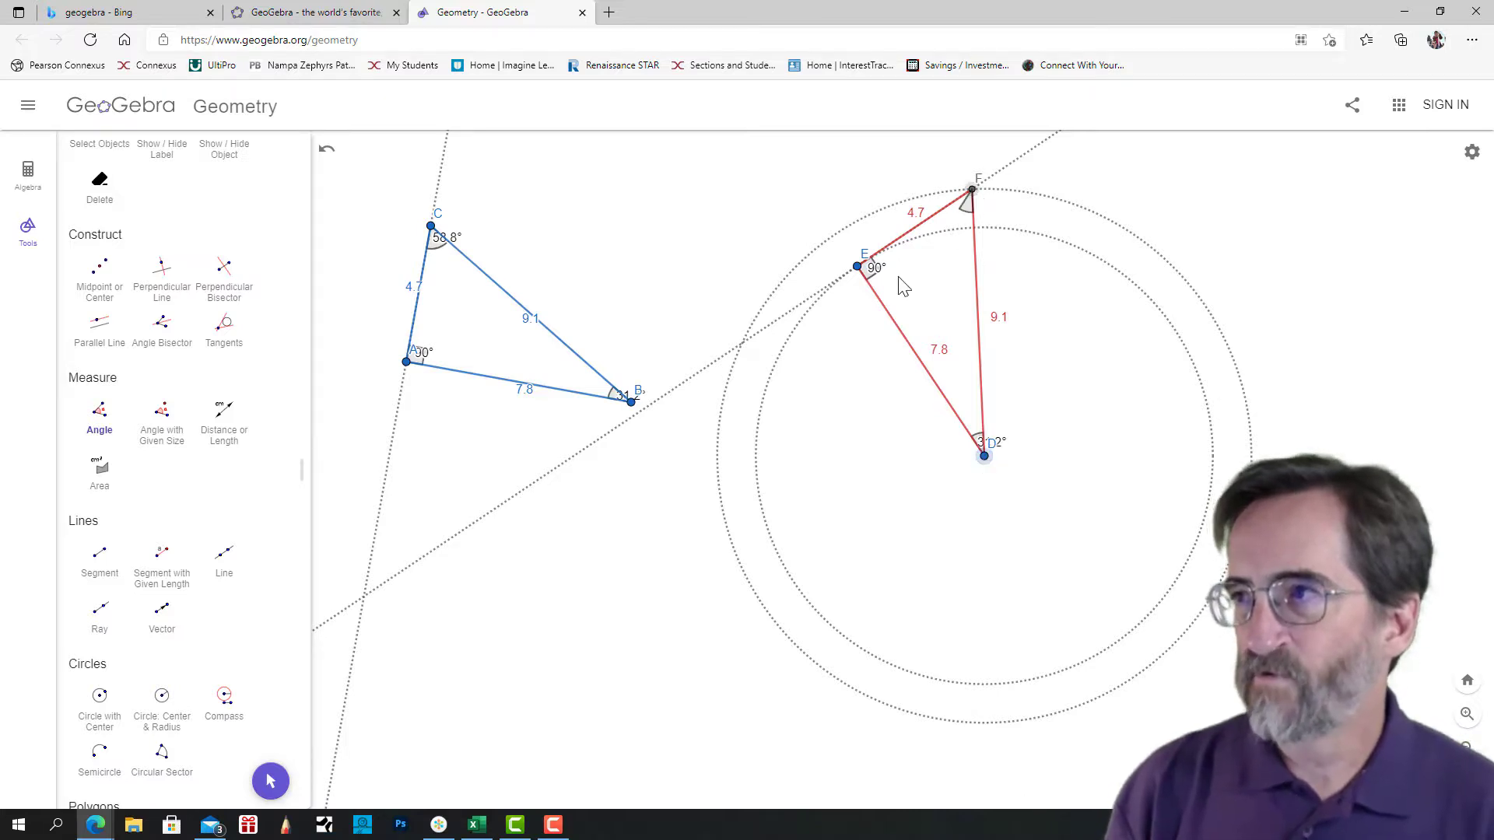
click(859, 267)
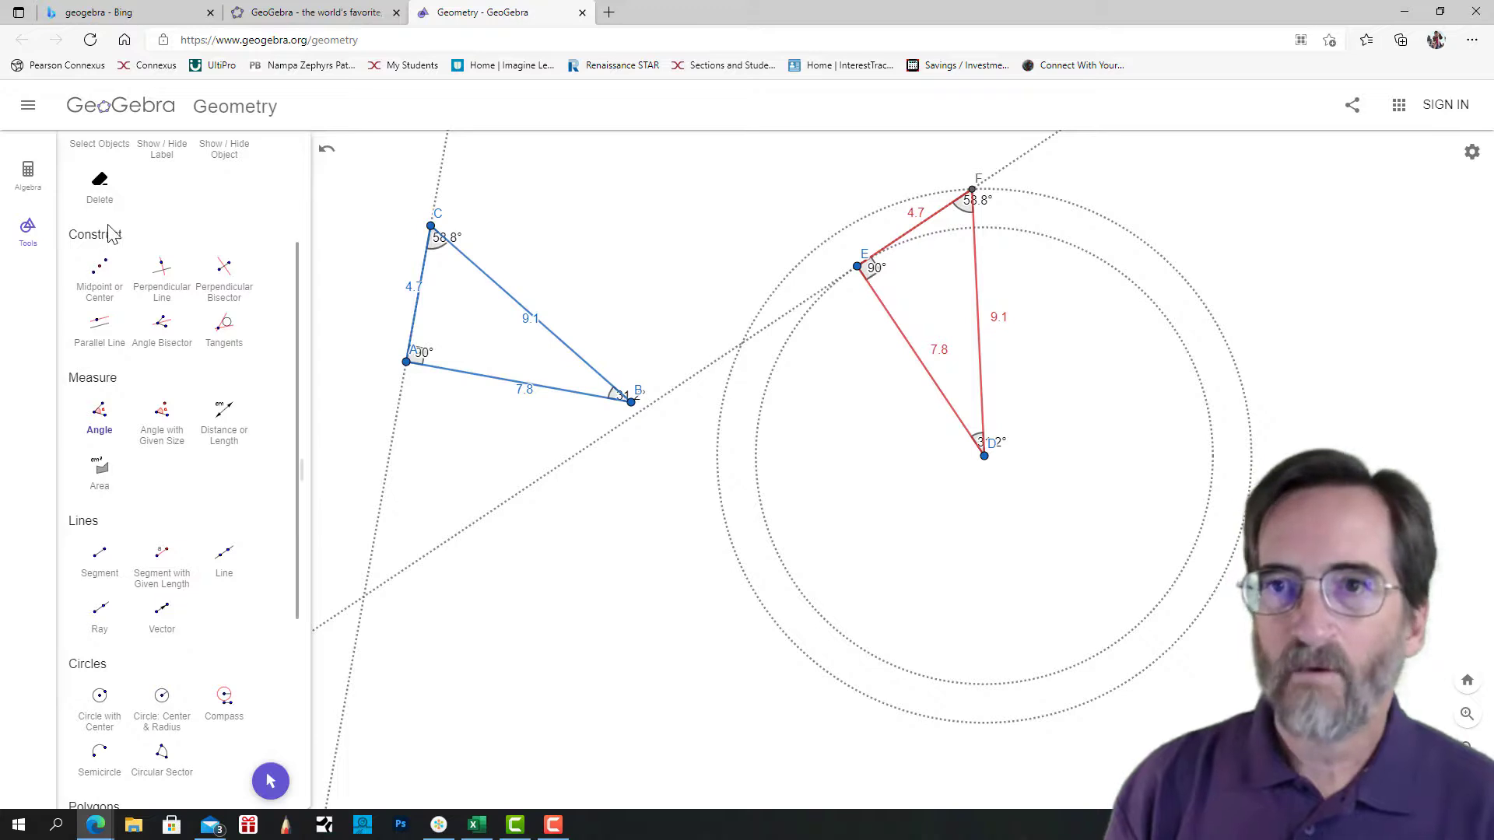
Move triangle ABC's length labels outside its sides and both triangles' angle labels inside their corners, clear of the vertices.
scroll(118, 234, up, 3)
click(102, 193)
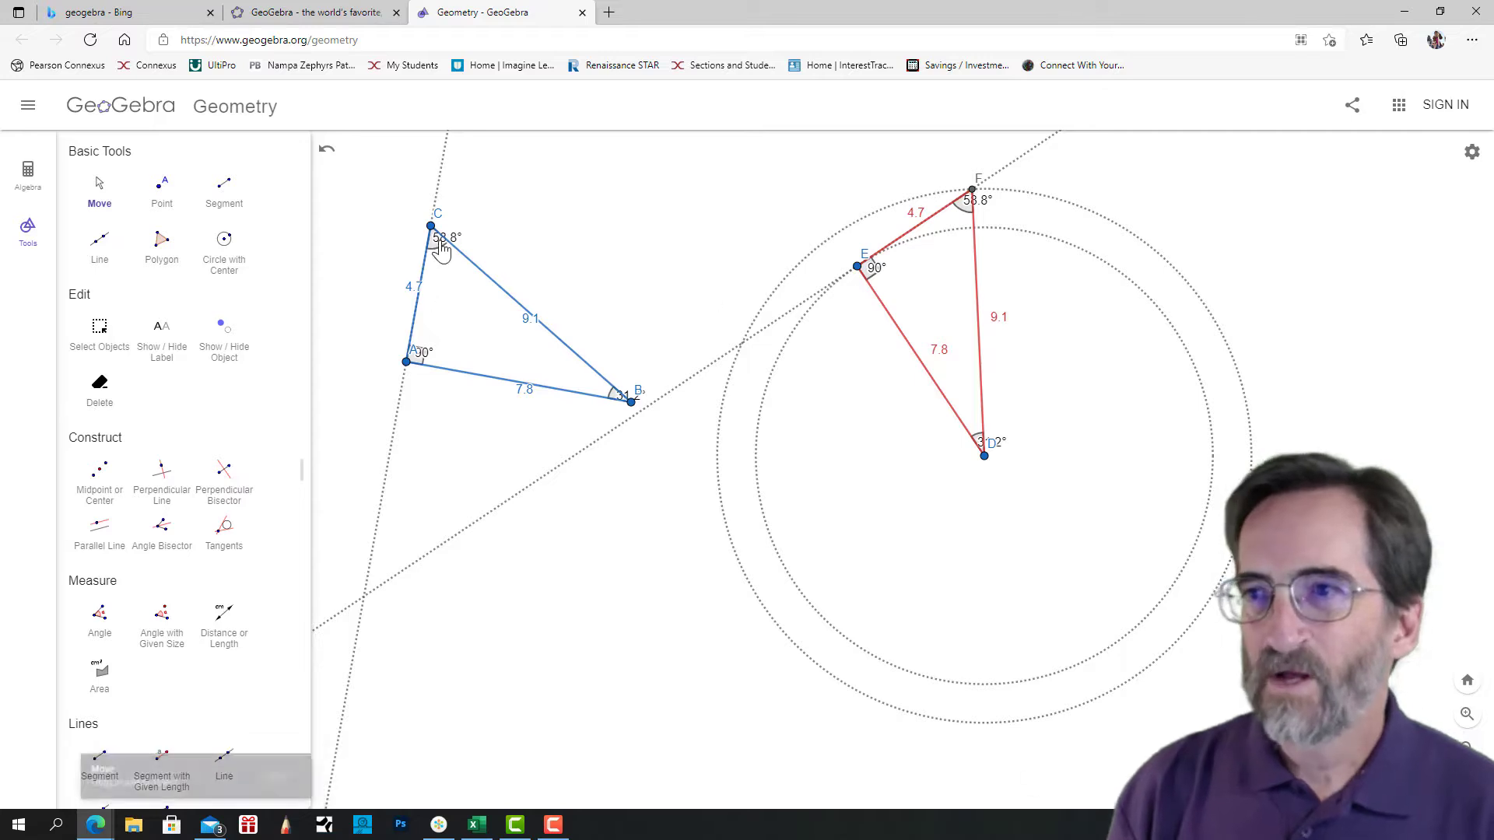
drag(442, 248, 400, 306)
drag(526, 332, 530, 312)
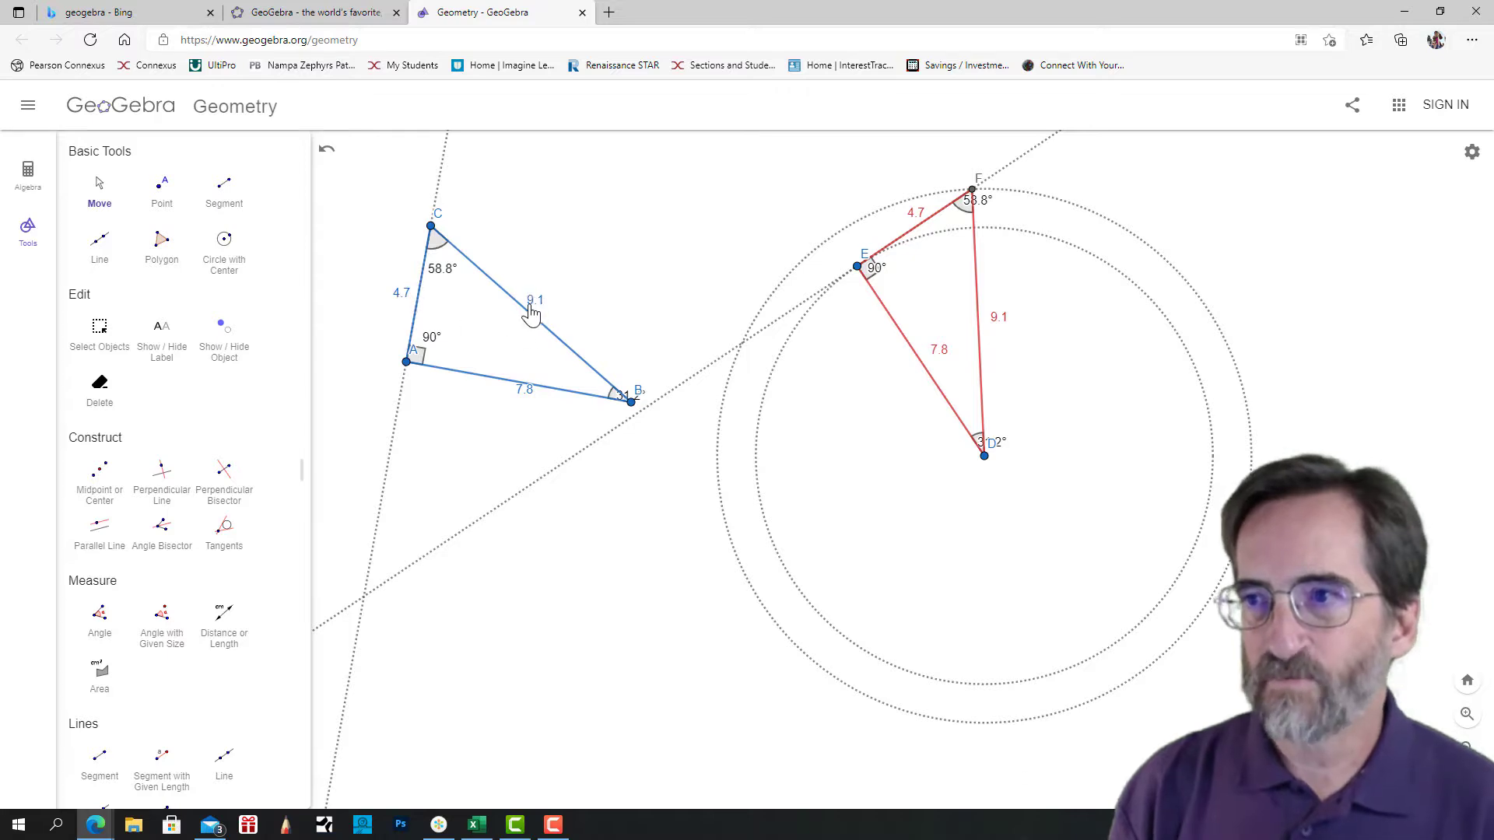
drag(533, 395, 516, 407)
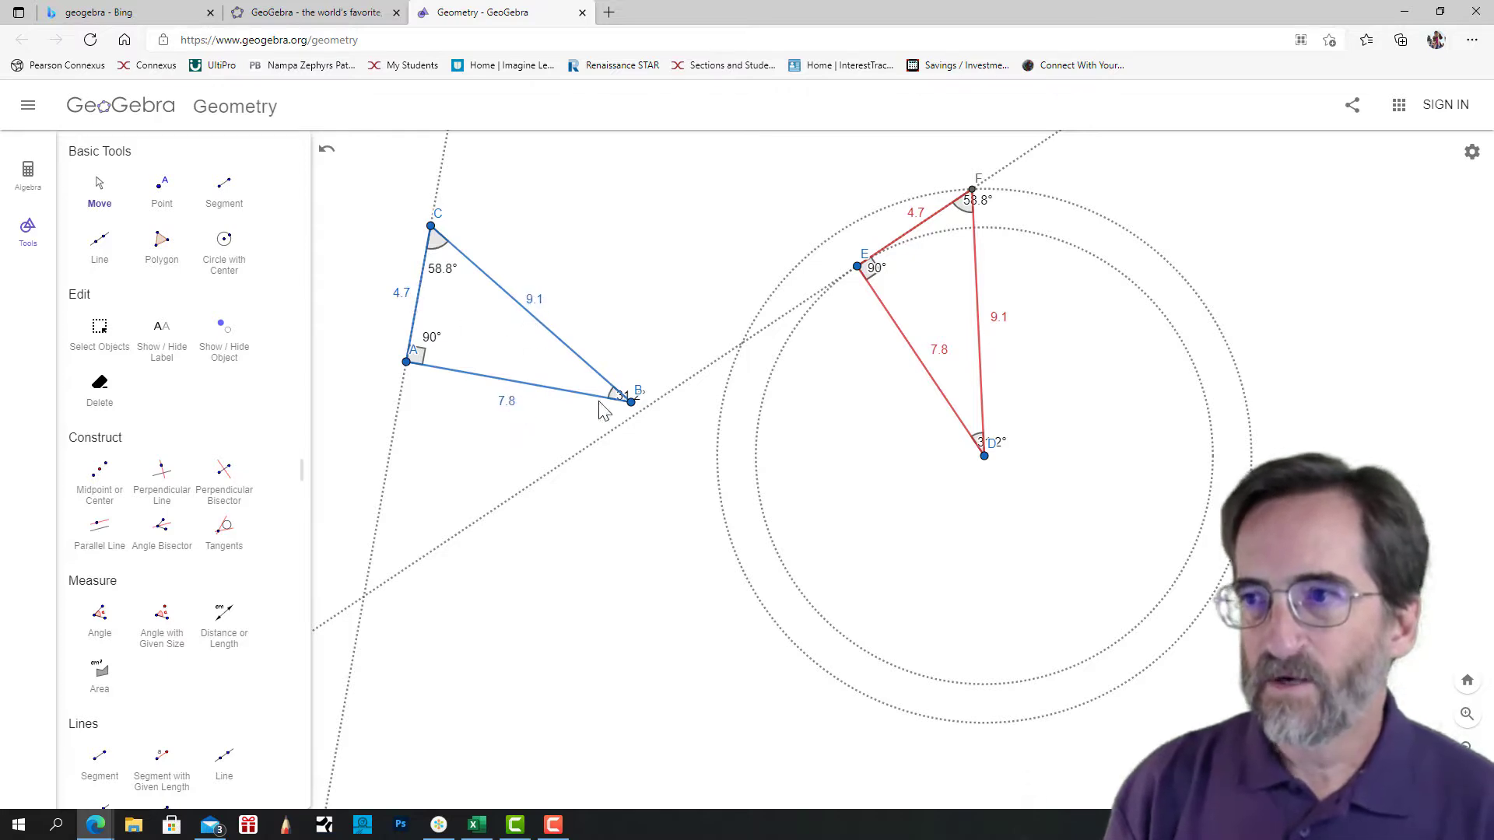
drag(613, 400, 576, 390)
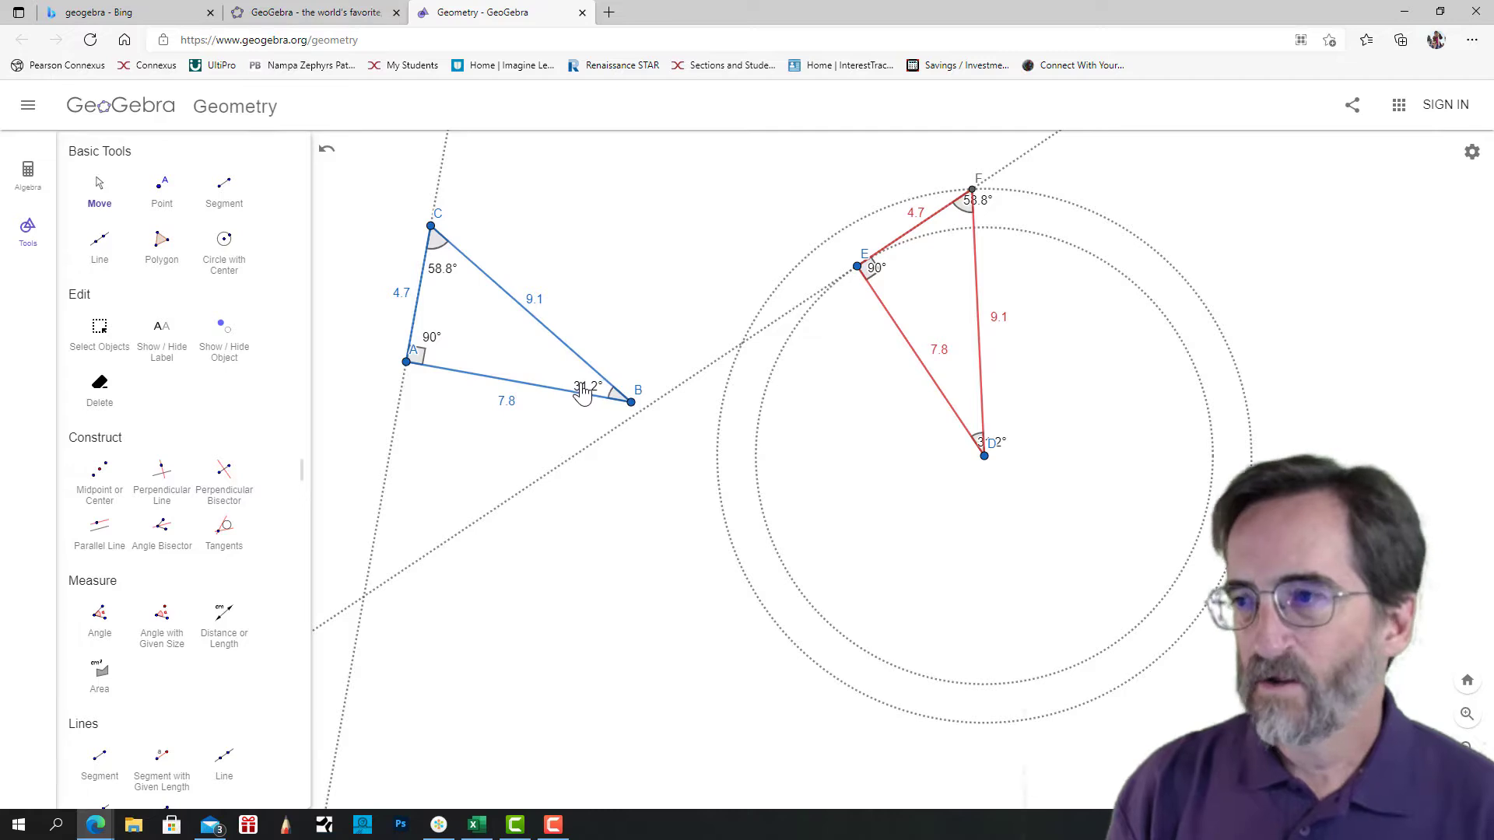
drag(1006, 451, 980, 407)
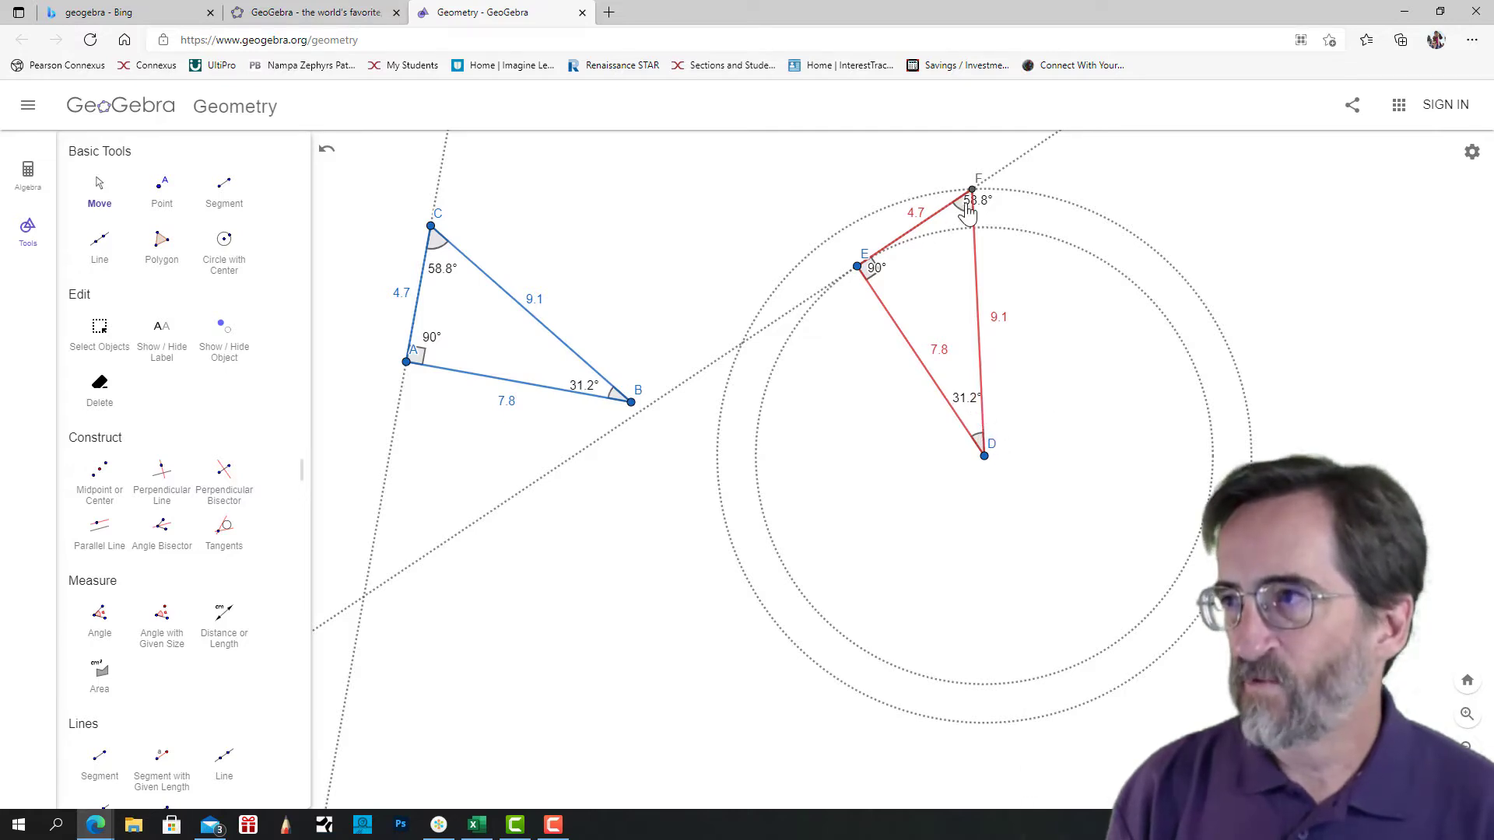
drag(972, 214, 909, 284)
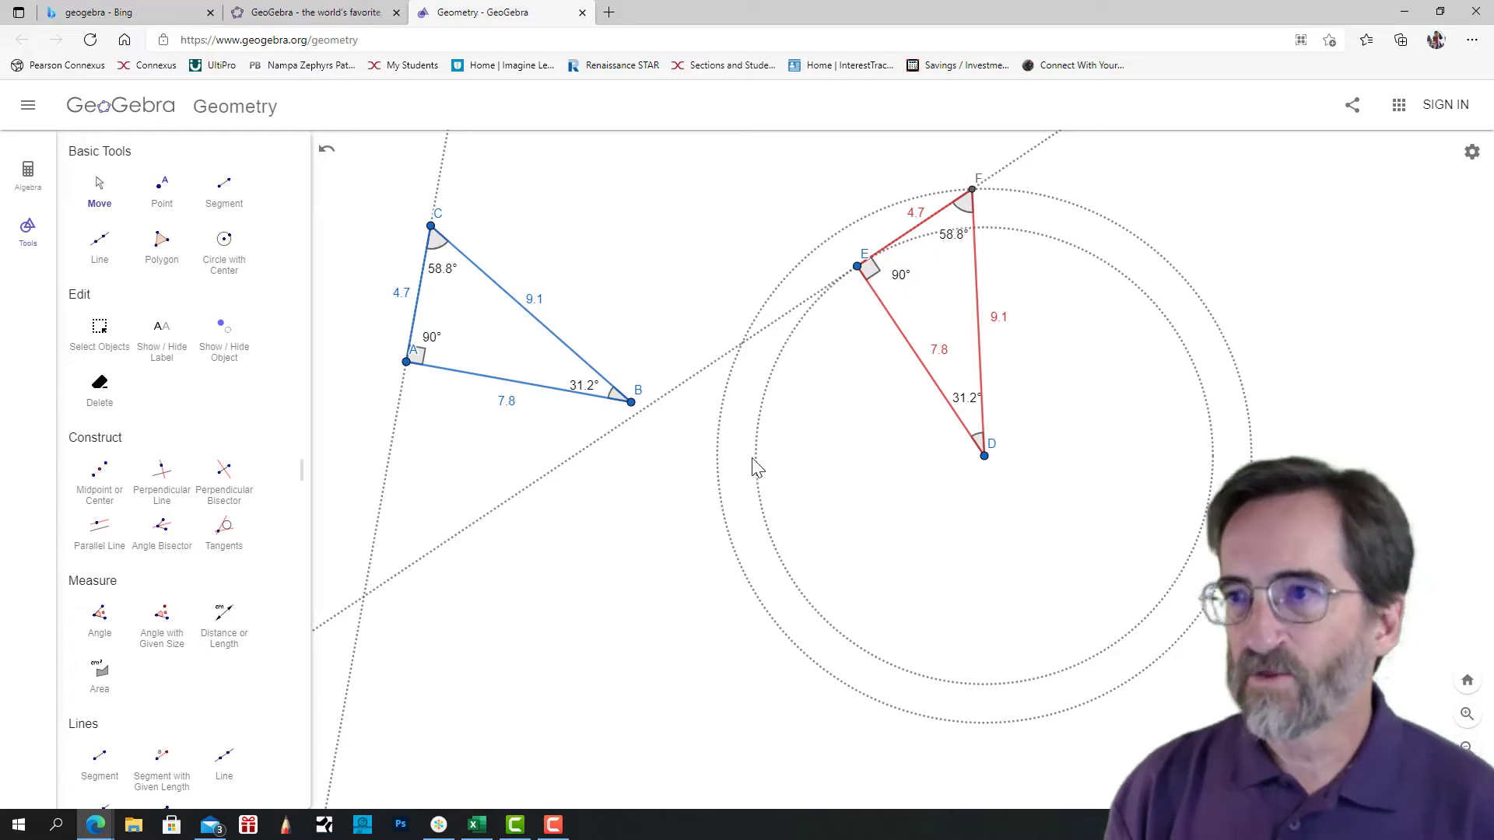